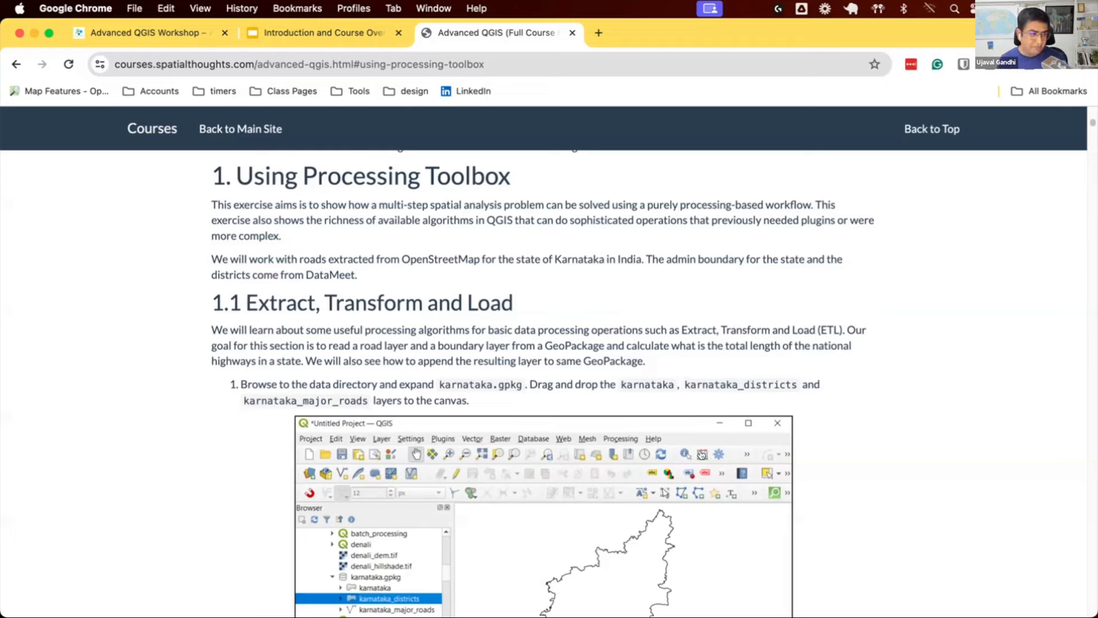
Switch to QGIS and open the Processing Toolbox
key(super+Tab)
click(1091, 102)
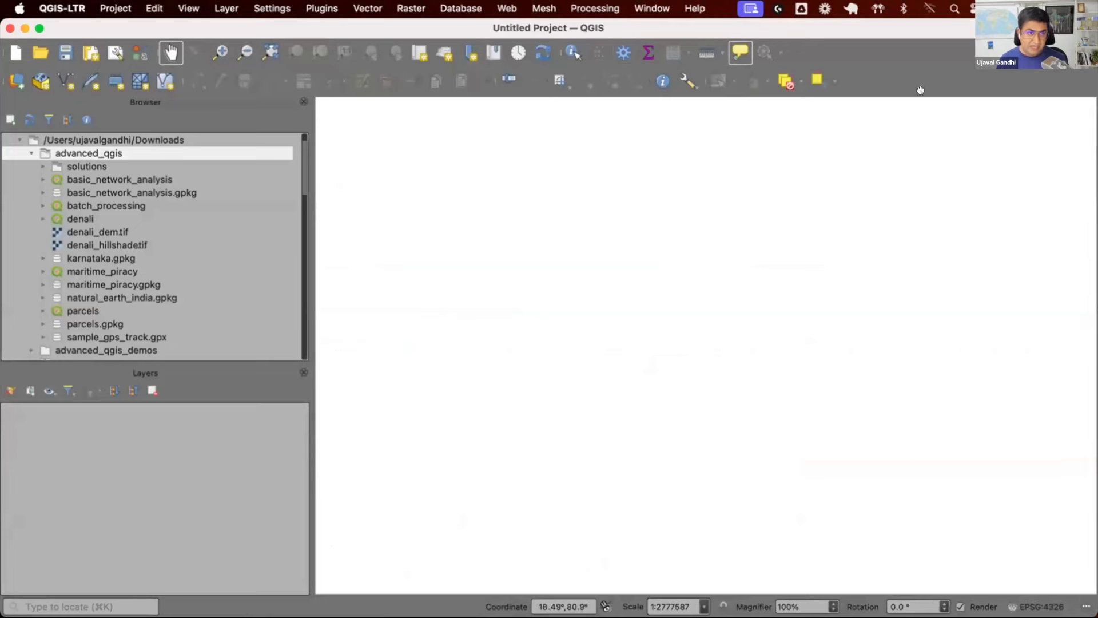
click(599, 9)
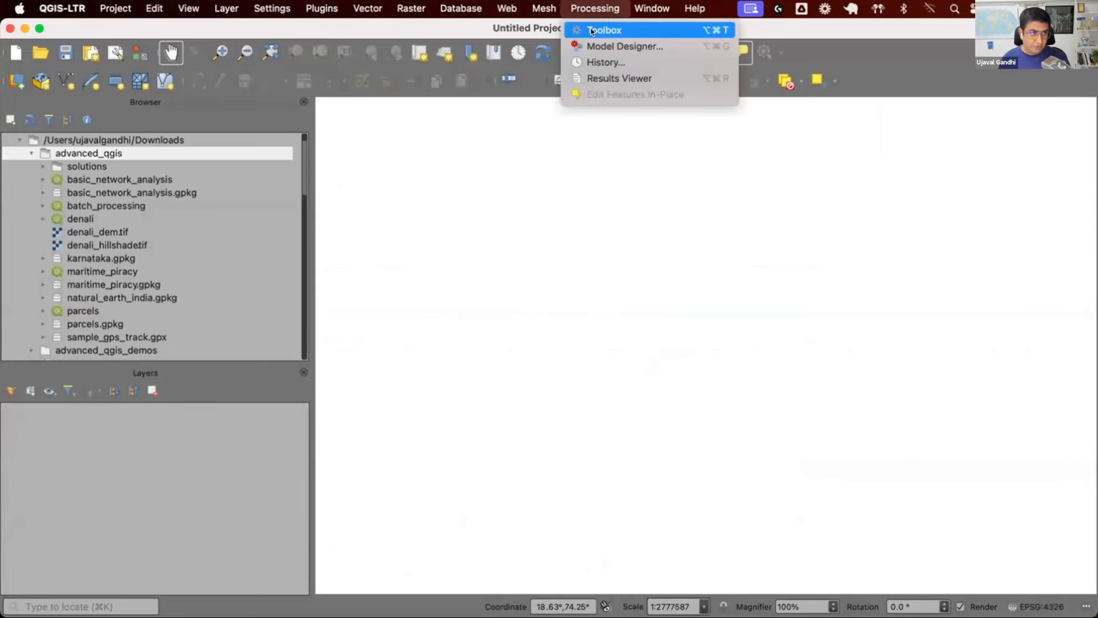
click(602, 30)
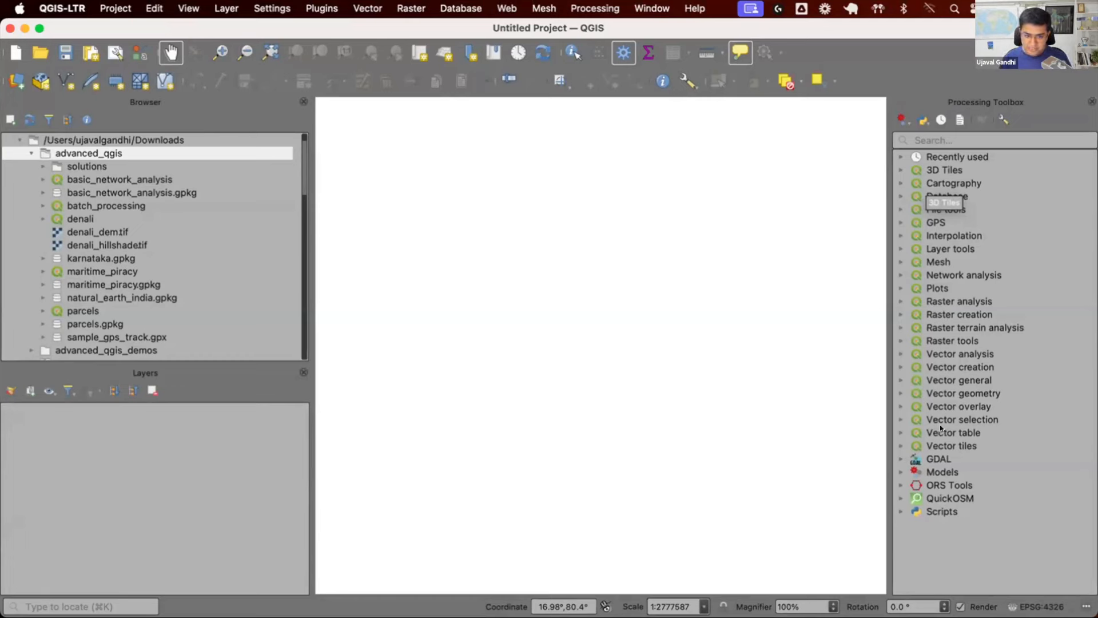
click(952, 486)
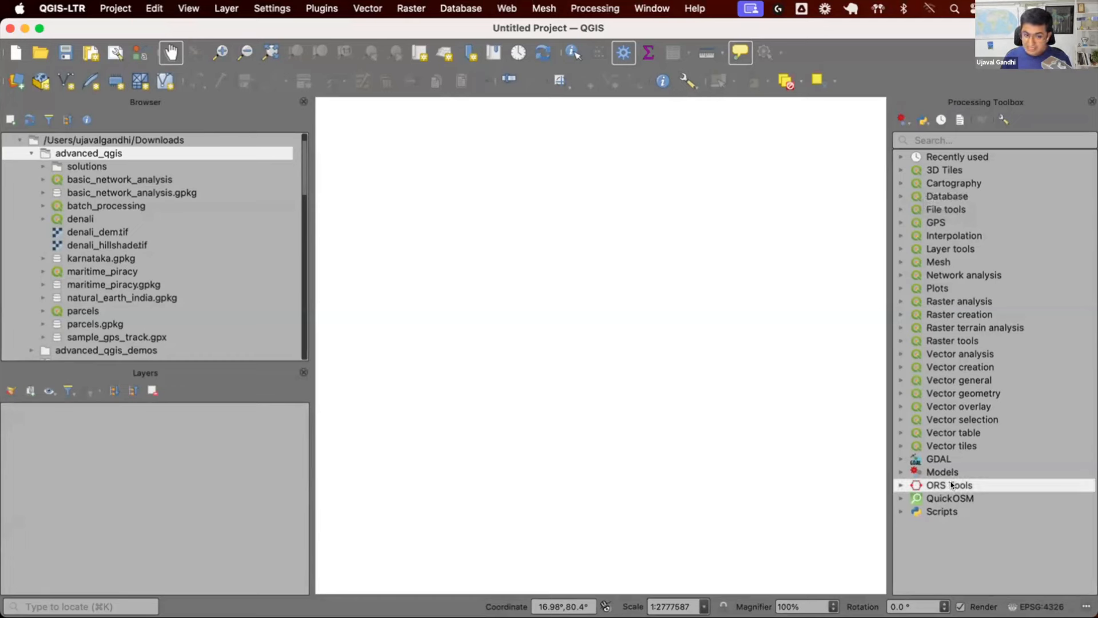
click(953, 498)
click(955, 487)
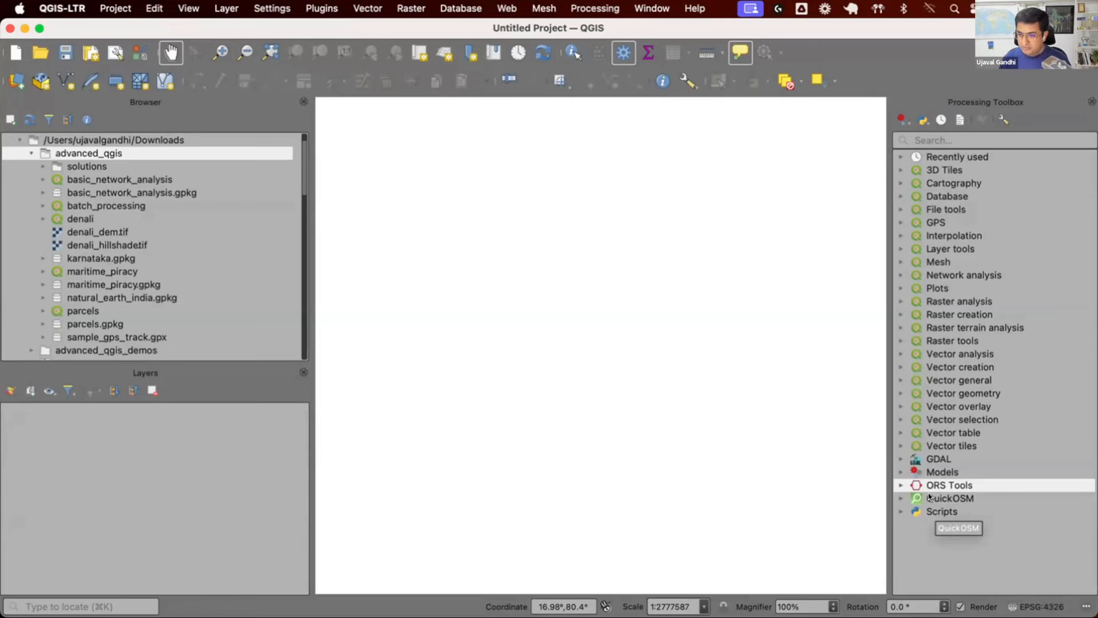
click(977, 137)
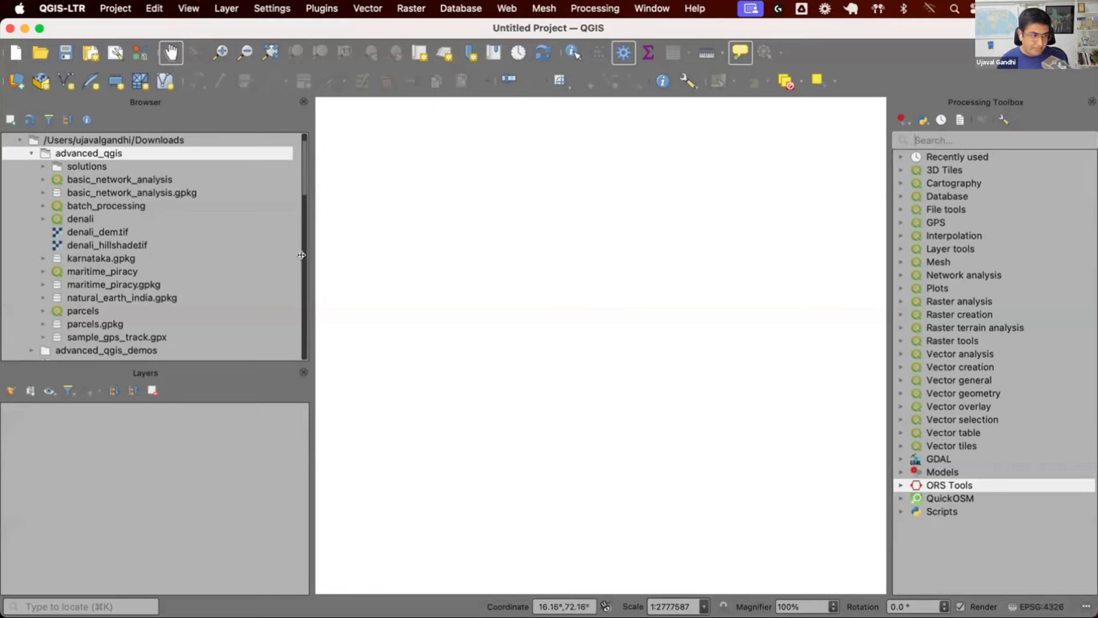
Expand karnataka.gpkg in the advanced_qgis folder and add its karnataka_major_roads layer to the map
drag(310, 255, 233, 255)
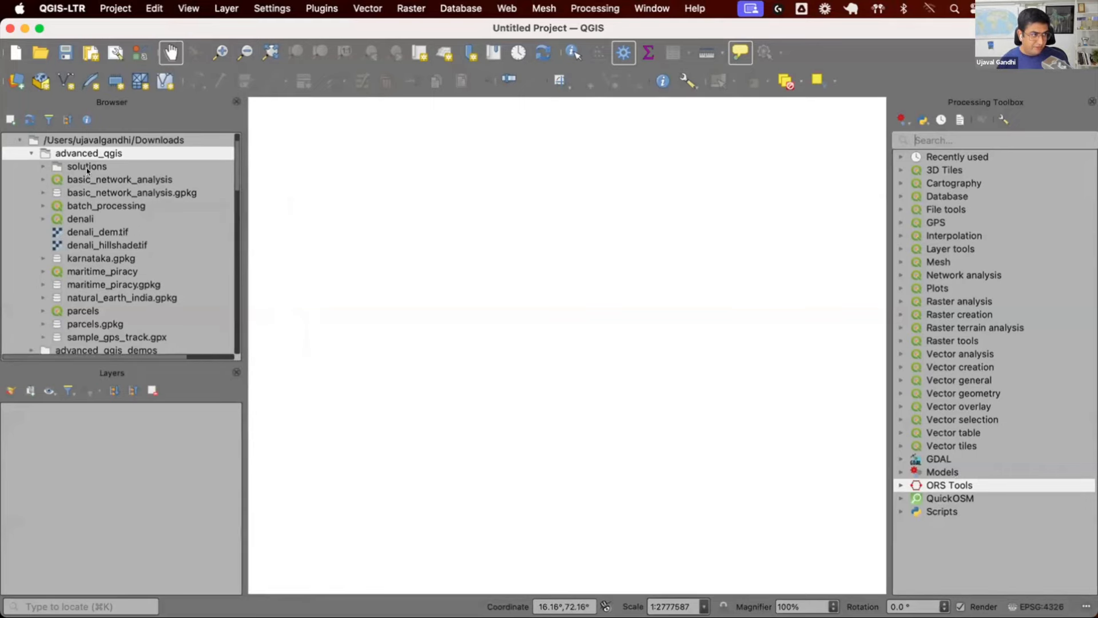
scroll(99, 183, down, 1)
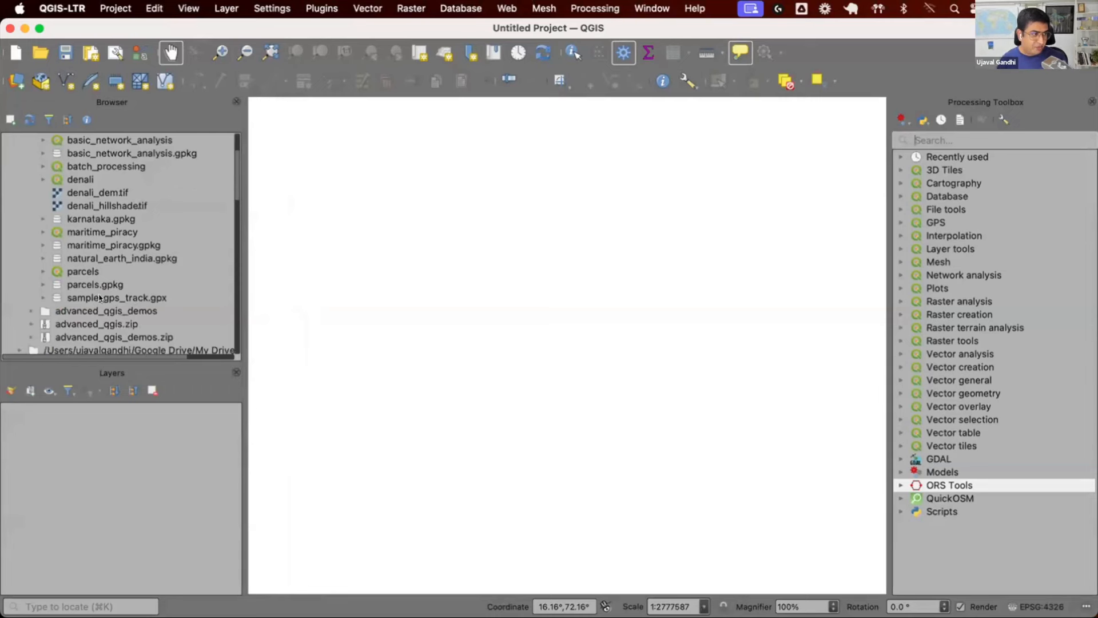
click(101, 220)
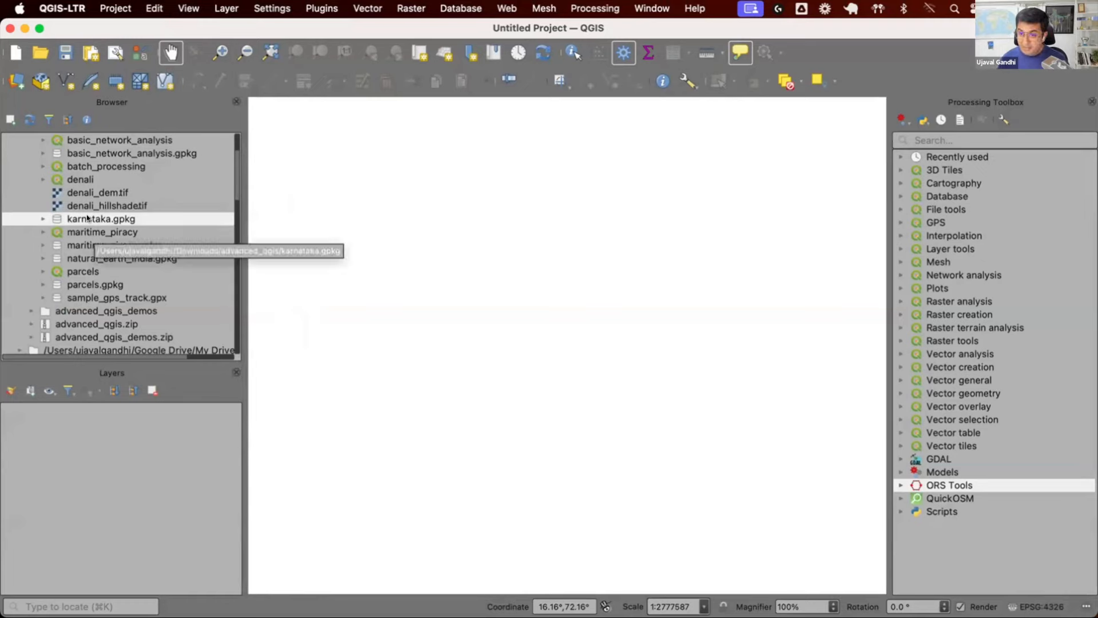
click(40, 218)
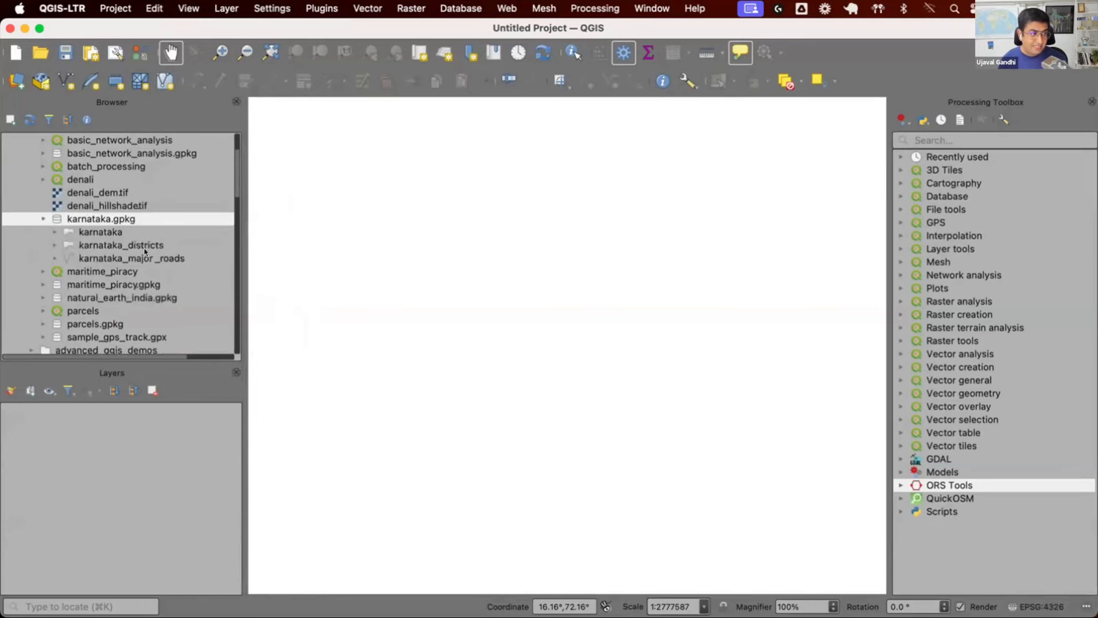
click(107, 232)
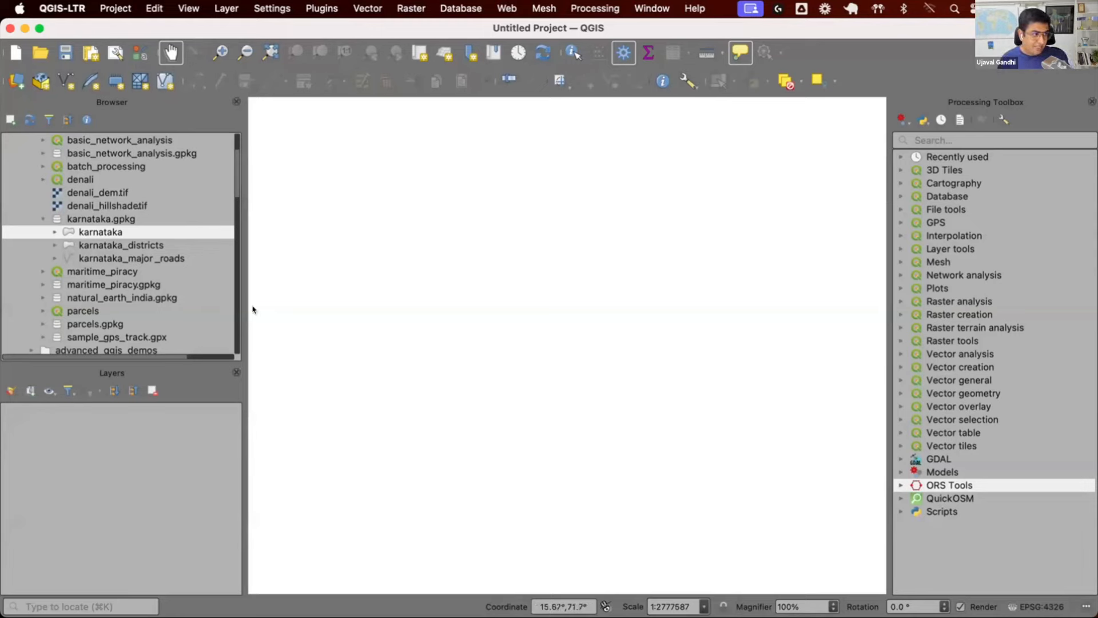
click(144, 248)
key(Down)
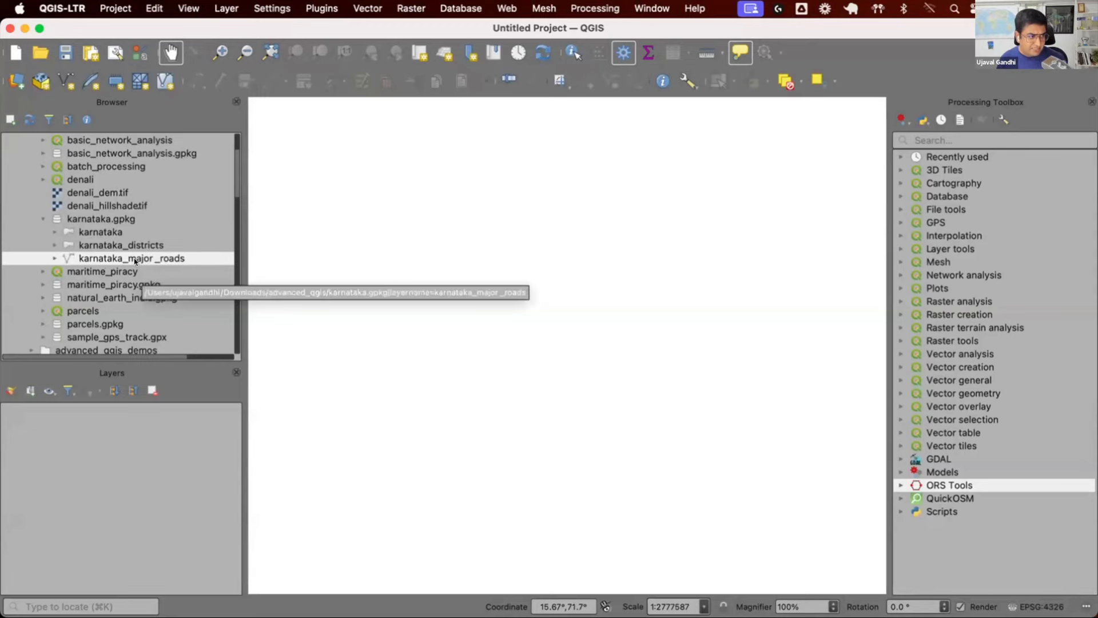
mouse_move(133, 261)
mouse_down()
mouse_move(497, 266)
mouse_move(543, 307)
mouse_up()
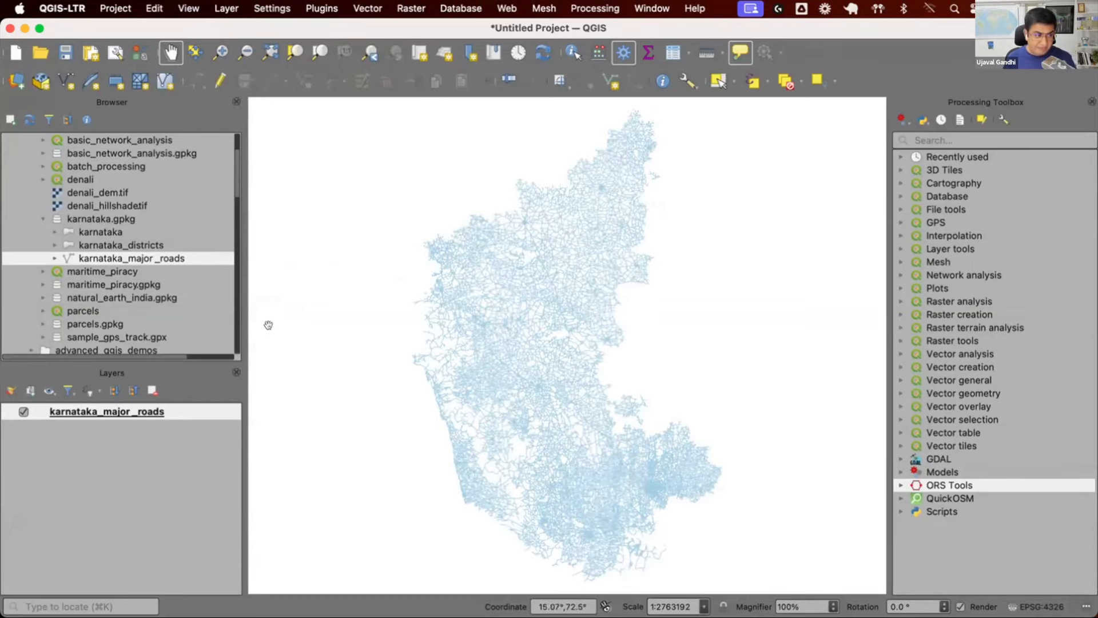
Show the feature count for the karnataka_major_roads layer
drag(245, 324, 286, 321)
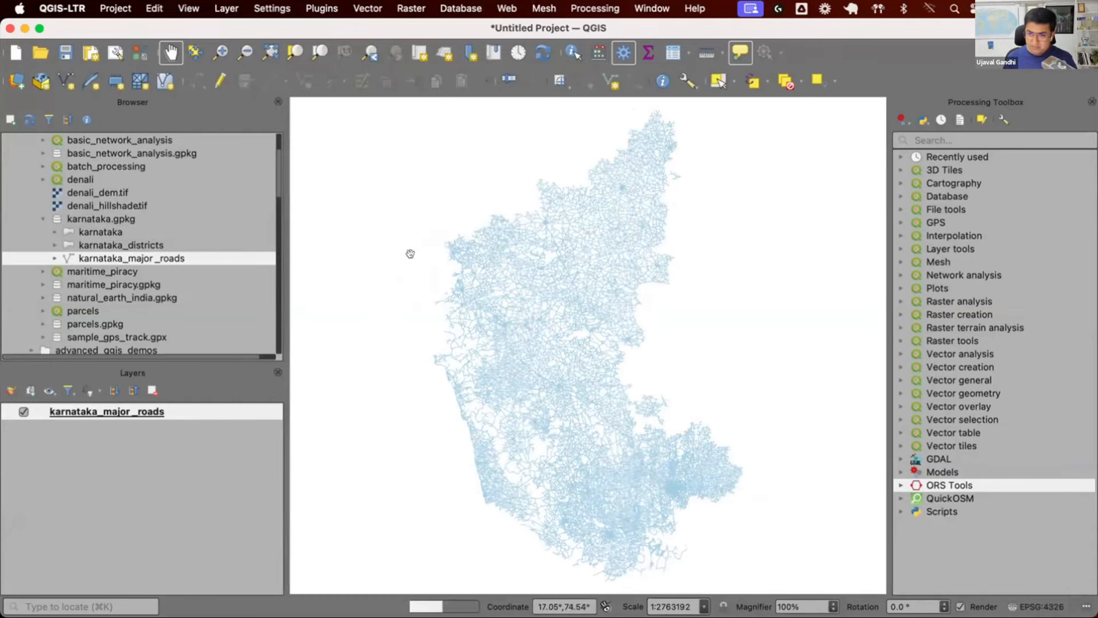
right_click(193, 413)
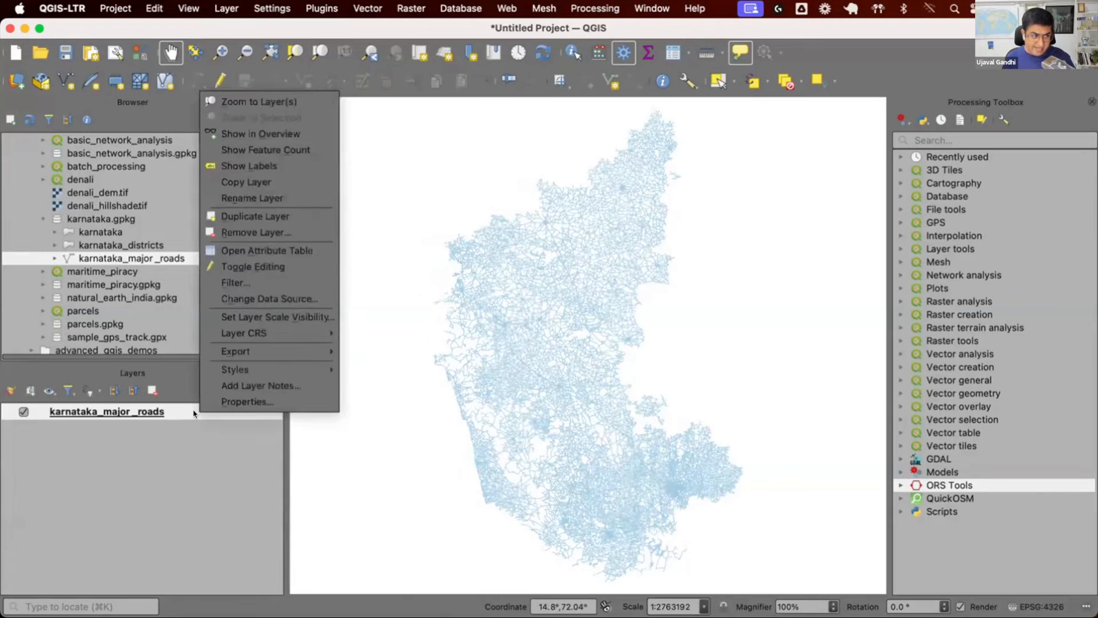
click(309, 150)
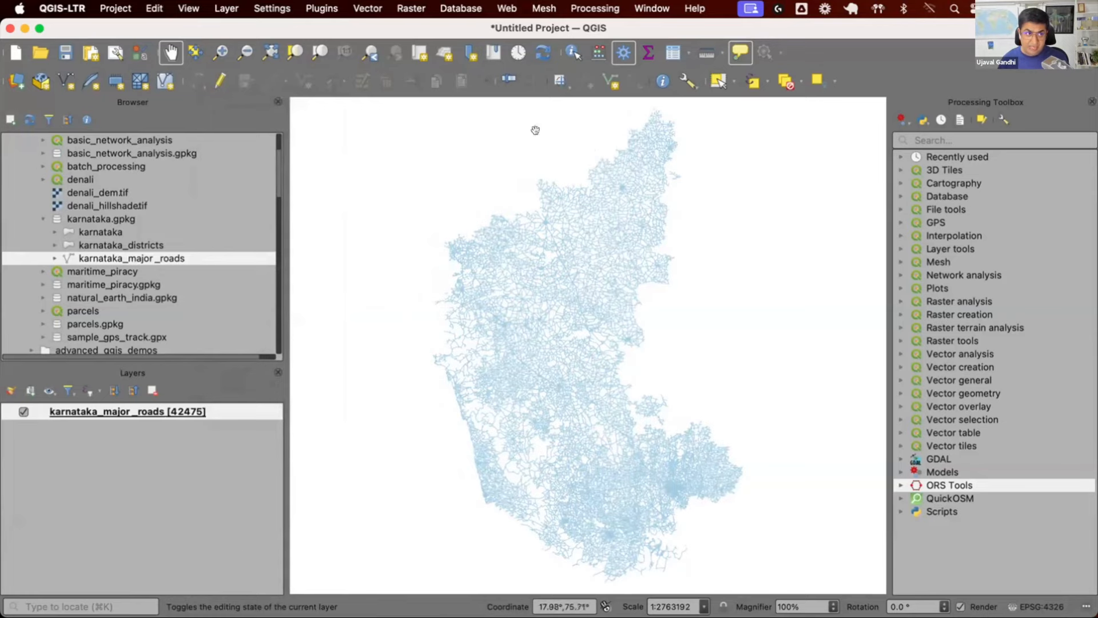
Open the karnataka_major_roads attribute table and examine the road codes in the ref column
right_click(265, 404)
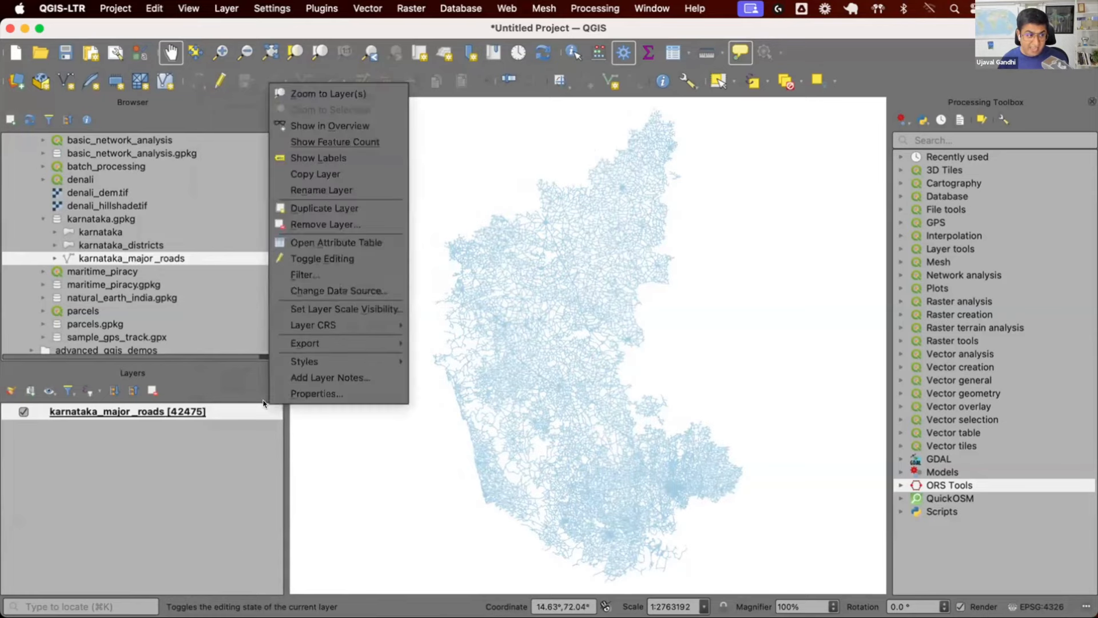
click(387, 241)
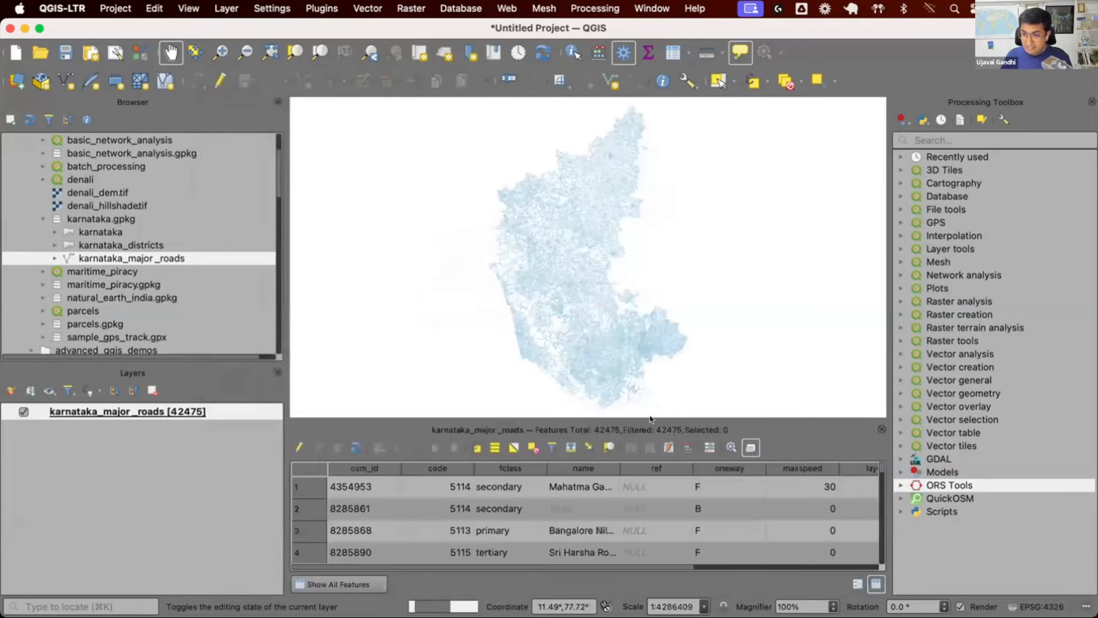
click(881, 429)
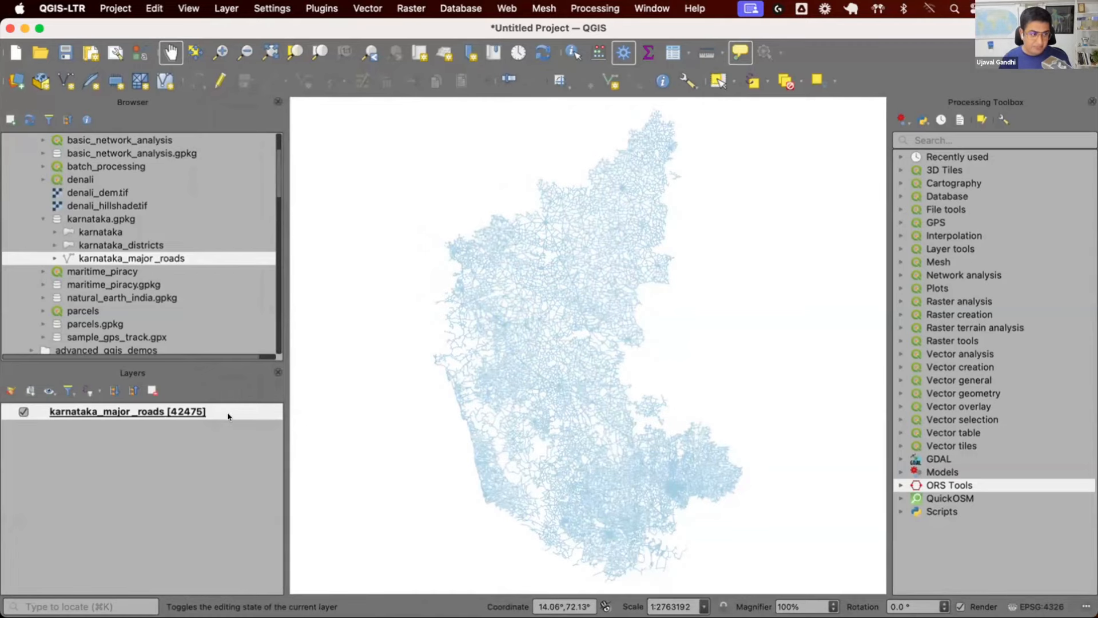
key(F6)
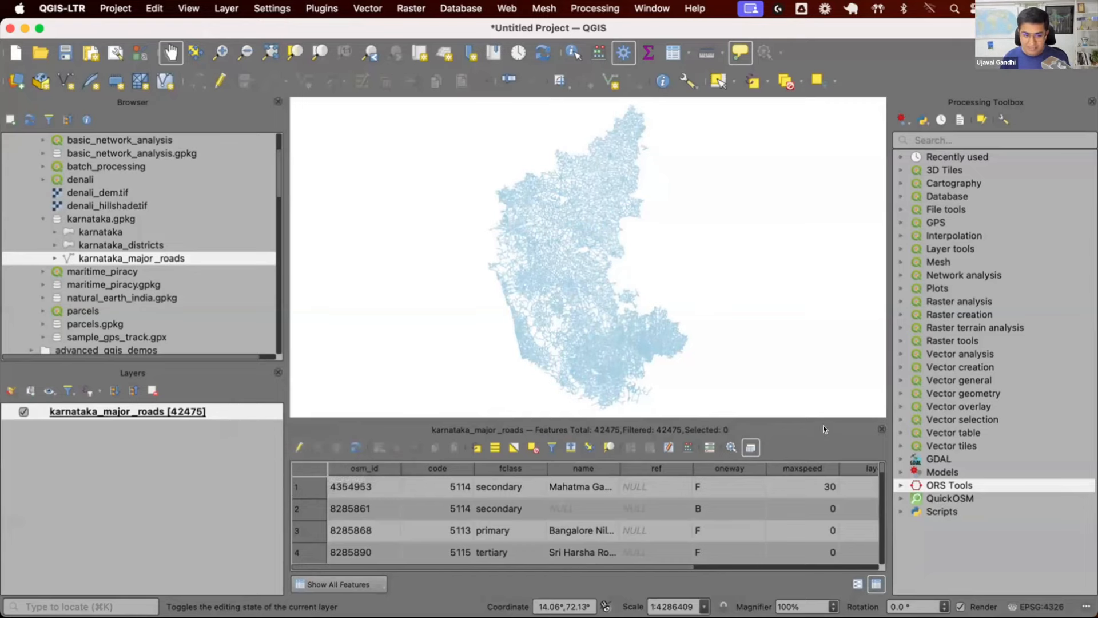
drag(822, 425, 822, 402)
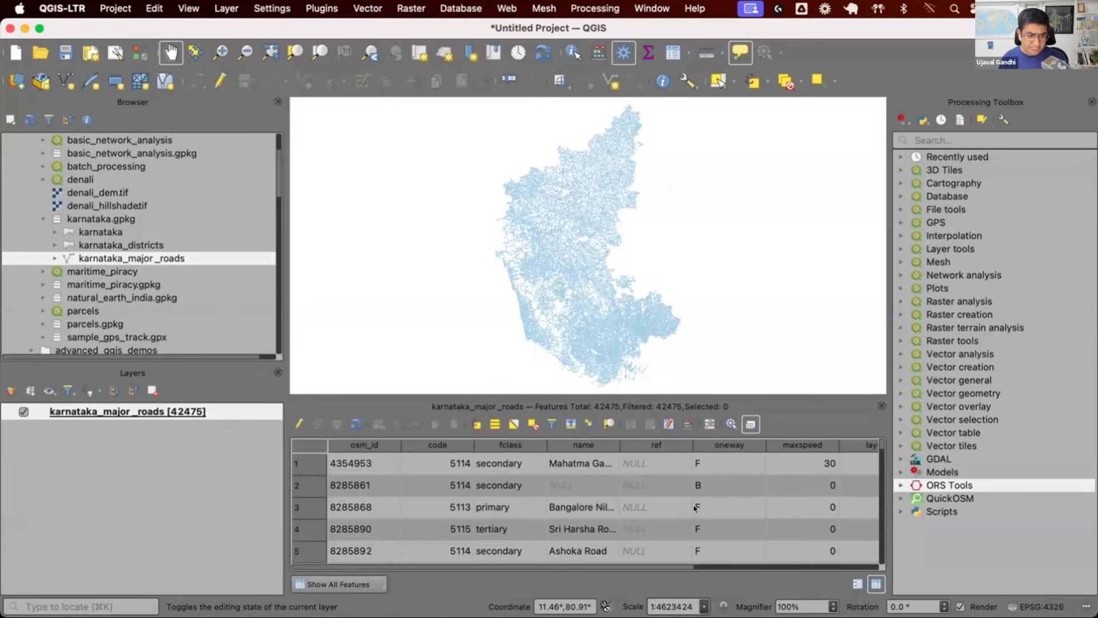
scroll(695, 508, down, 6)
scroll(695, 508, up, 1)
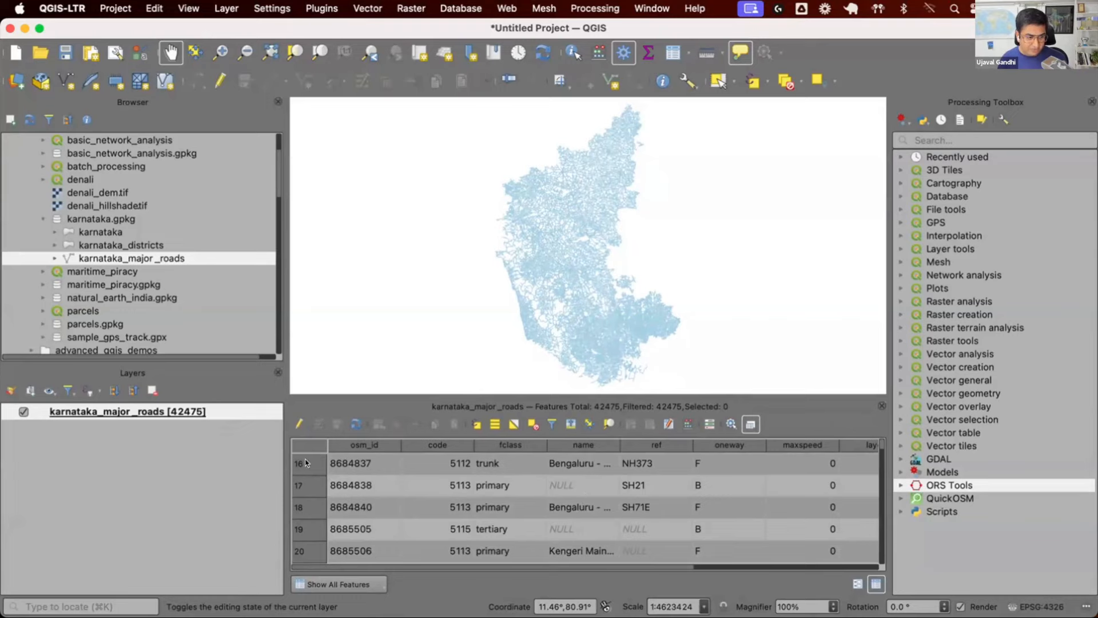
click(664, 465)
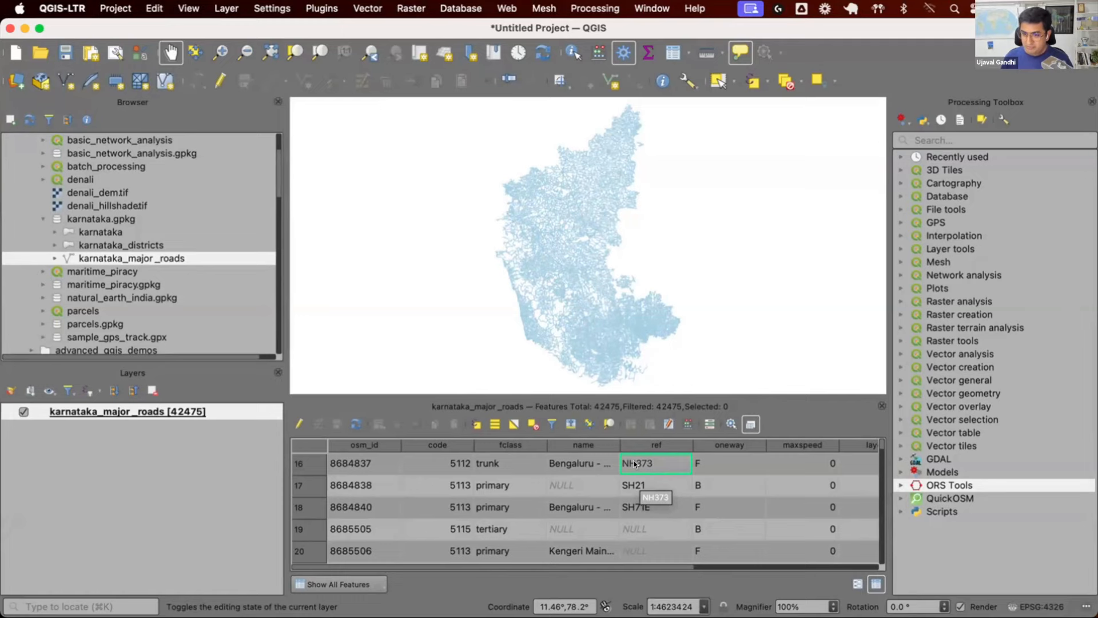
Find the Extract by attribute algorithm by searching for "extract by", open it and enlarge its dialog to show all parameters
click(966, 140)
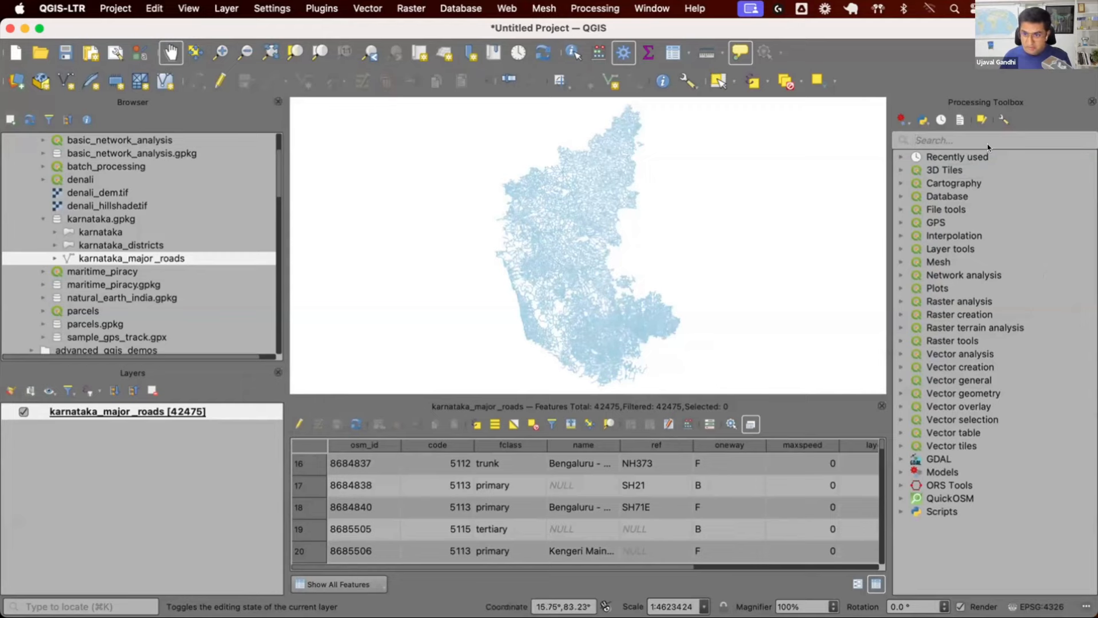
text(e)
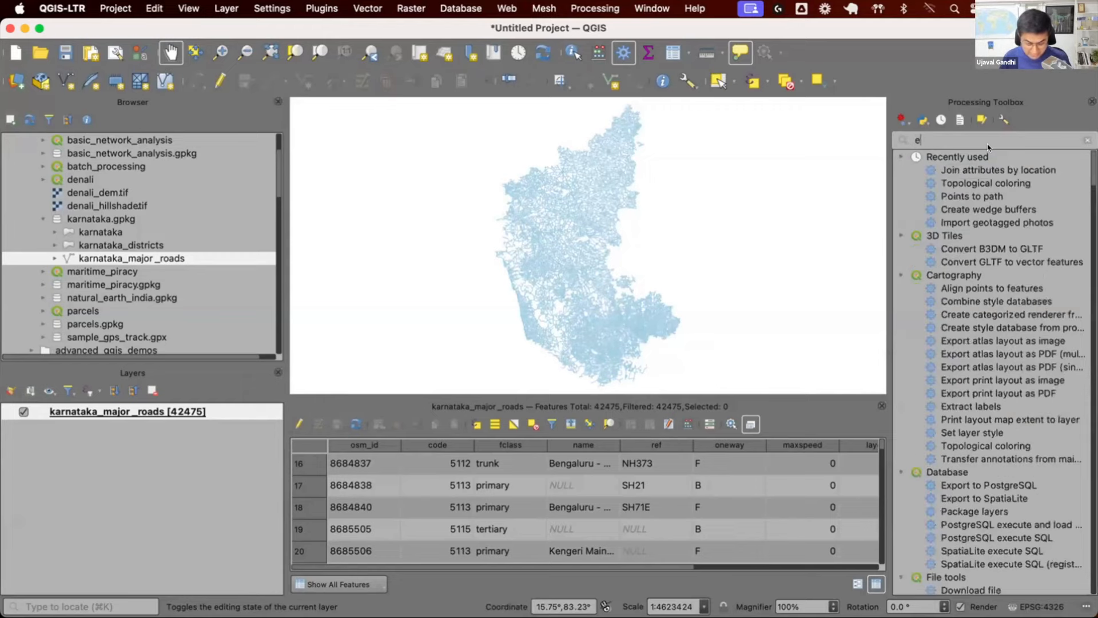
text(xtract by)
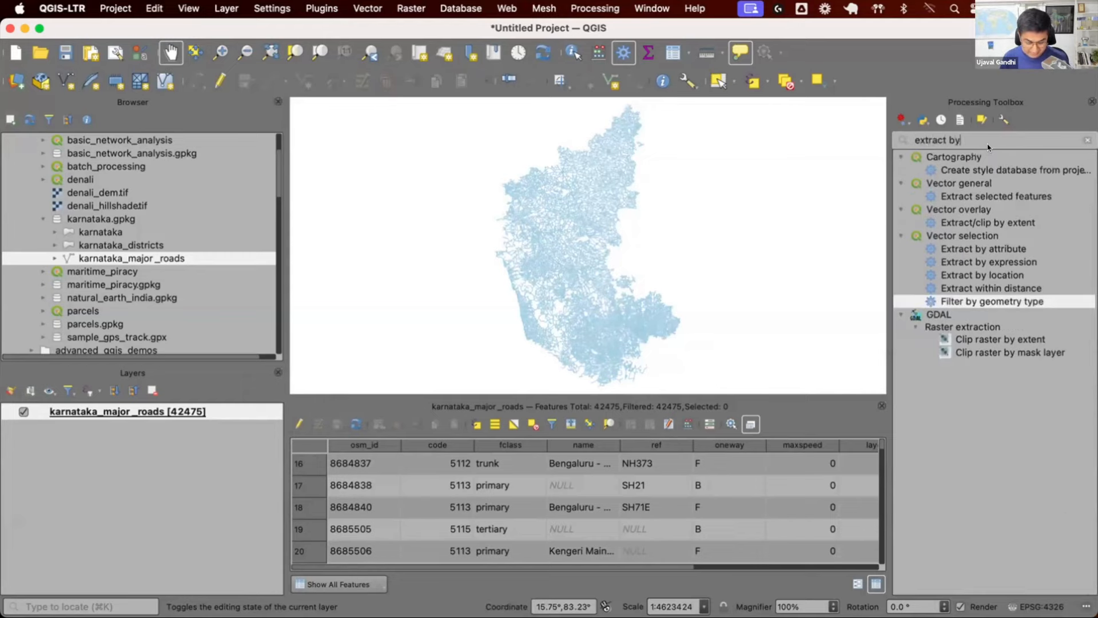
click(1019, 251)
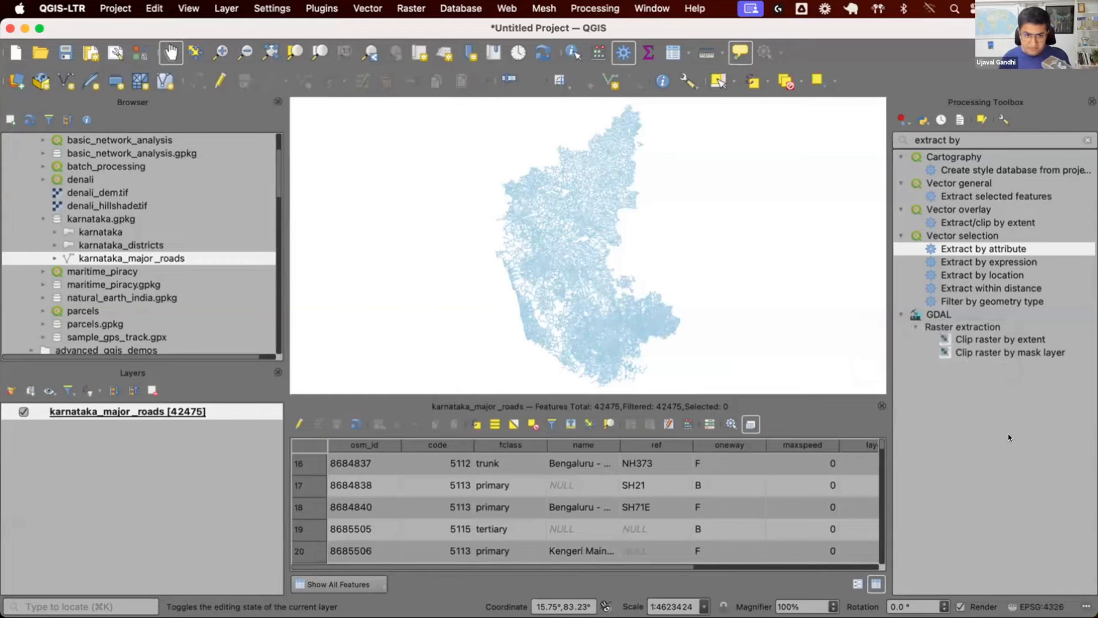
double_click(975, 251)
drag(846, 115, 744, 163)
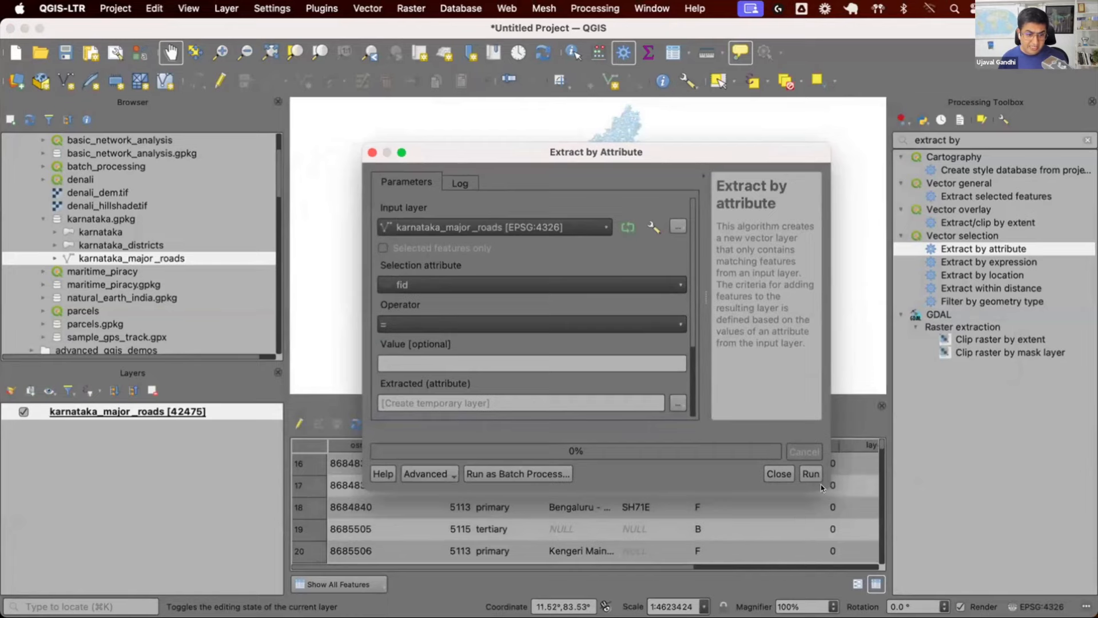
drag(829, 490, 896, 574)
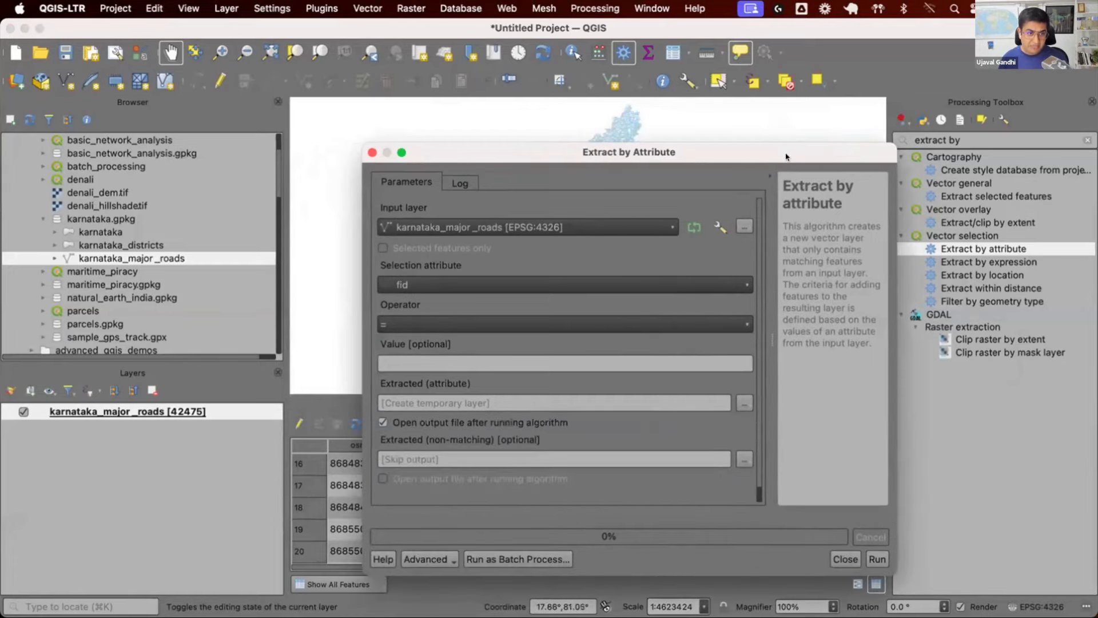
drag(786, 157, 778, 148)
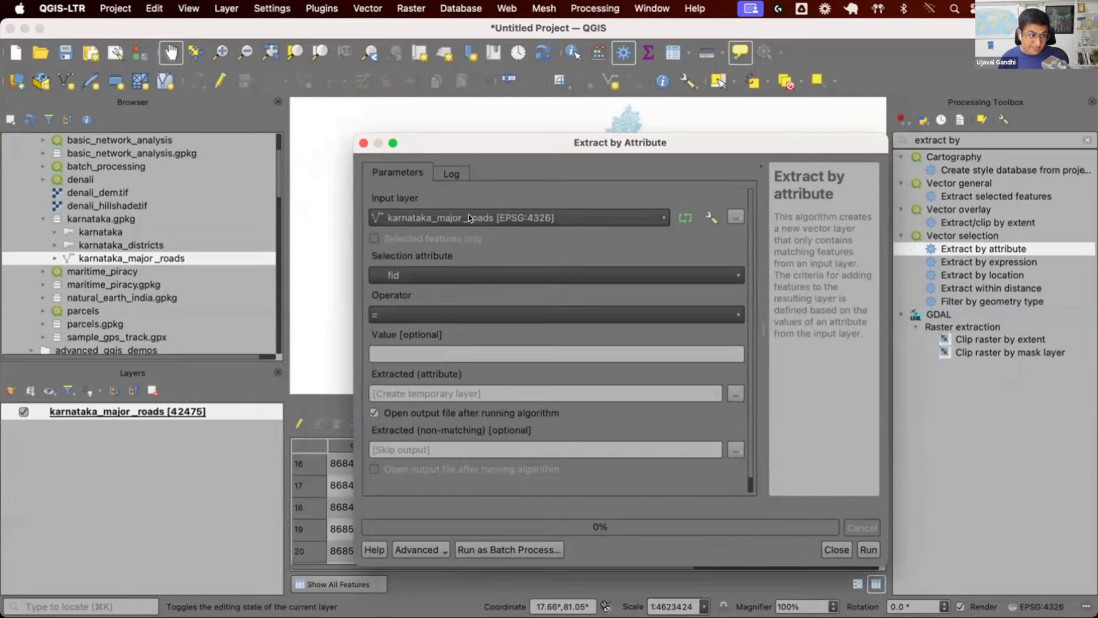
Extract the karnataka_major_roads features whose ref attribute begins with NH into a temporary layer
click(459, 276)
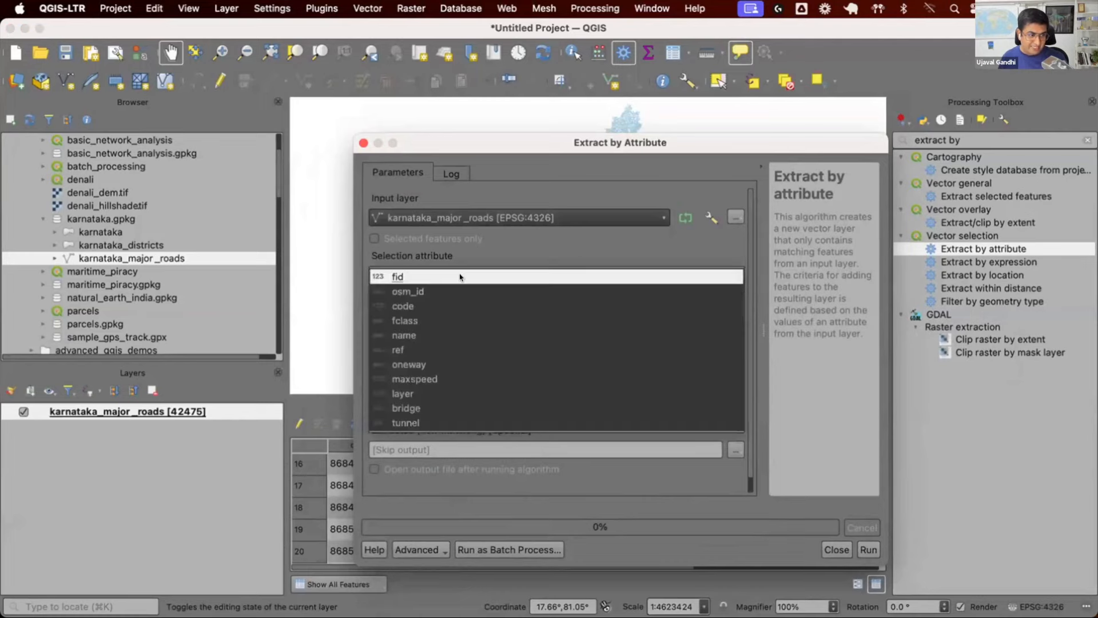
click(459, 348)
click(461, 302)
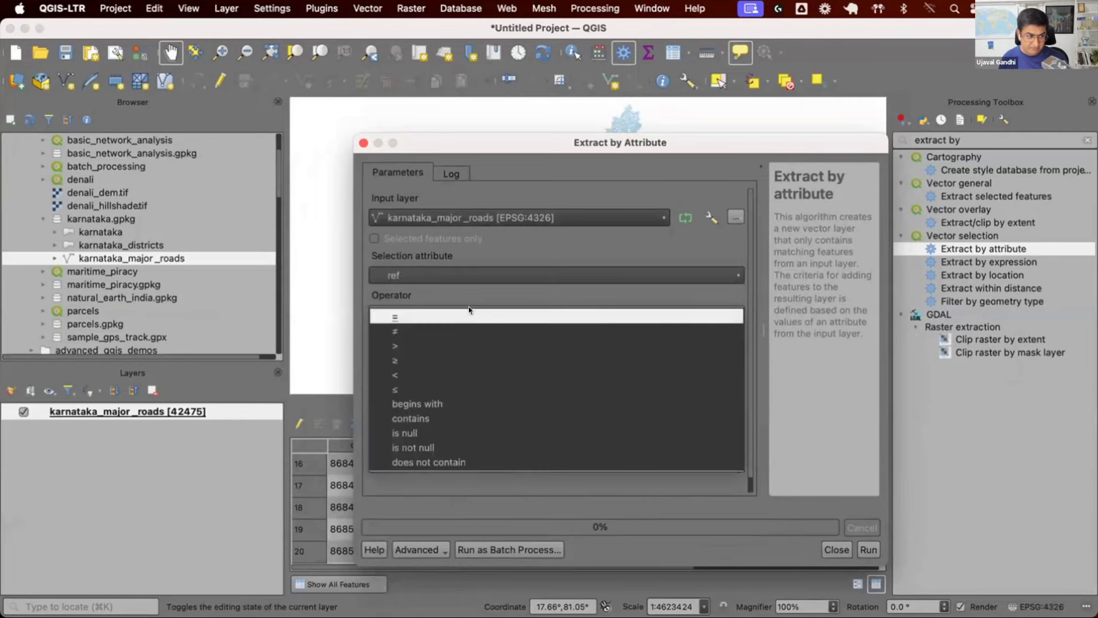
click(458, 403)
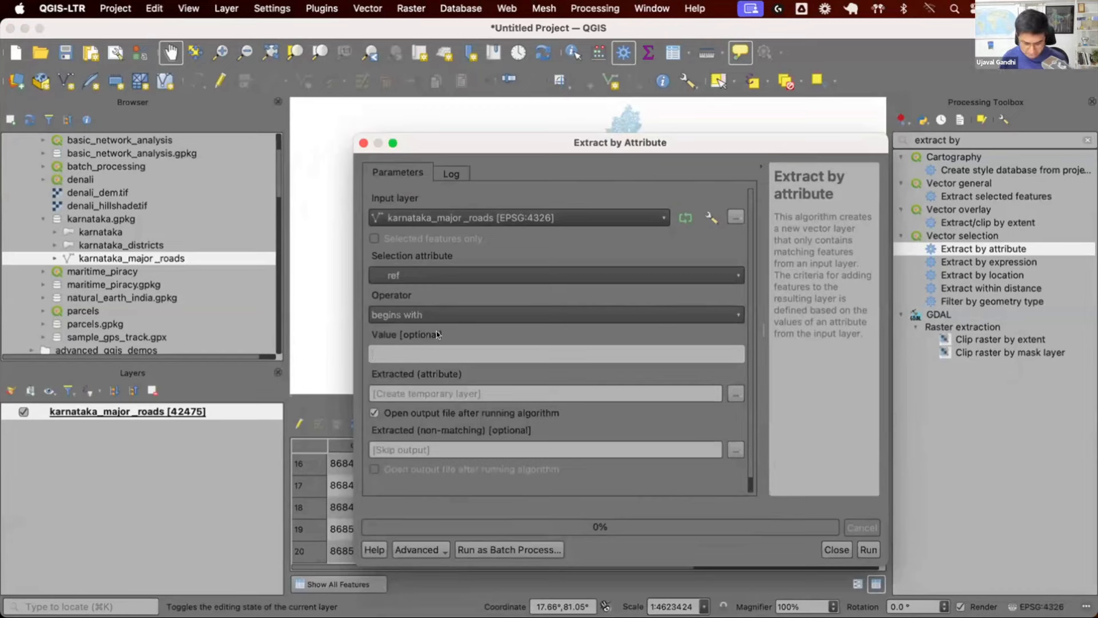
text(NH)
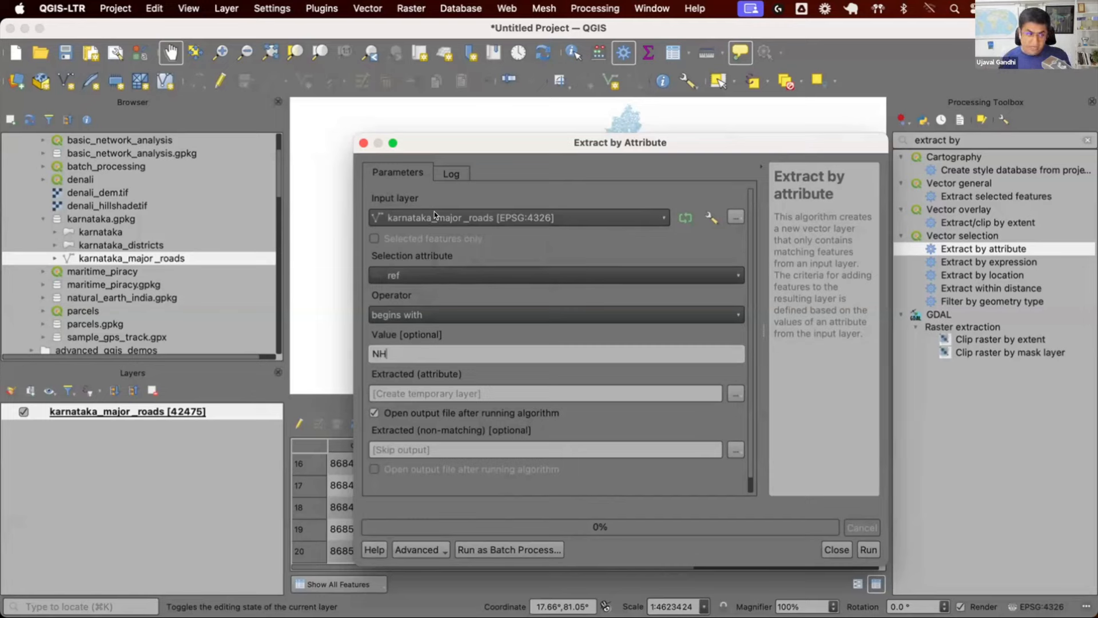
click(859, 548)
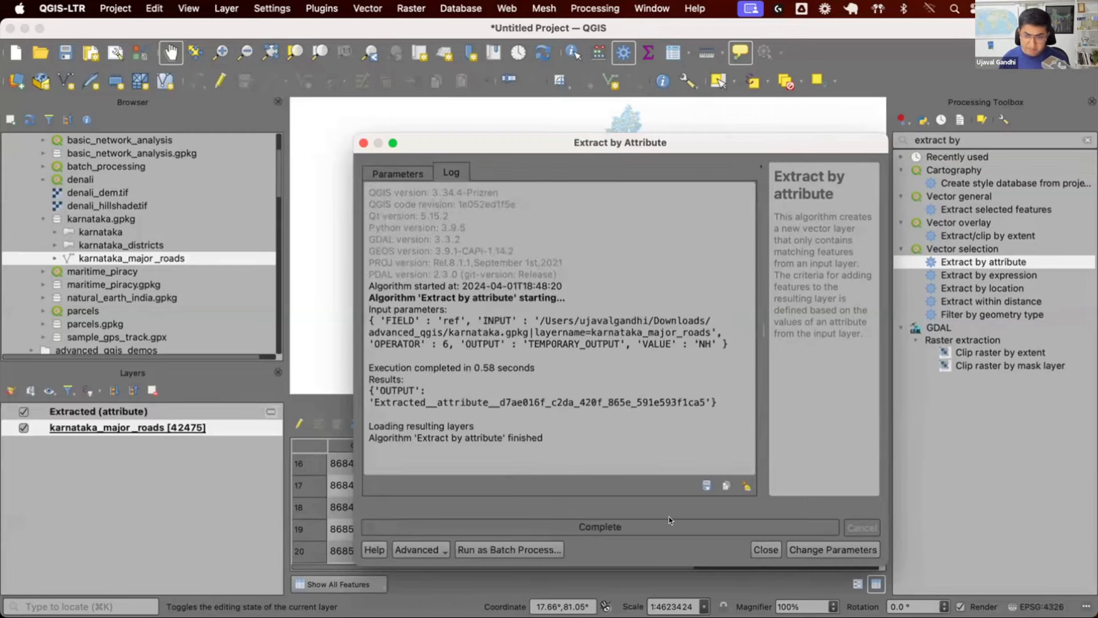
Check the run time in the extraction log, close the dialog and show the feature count for the Extracted (attribute) layer
drag(462, 368, 549, 368)
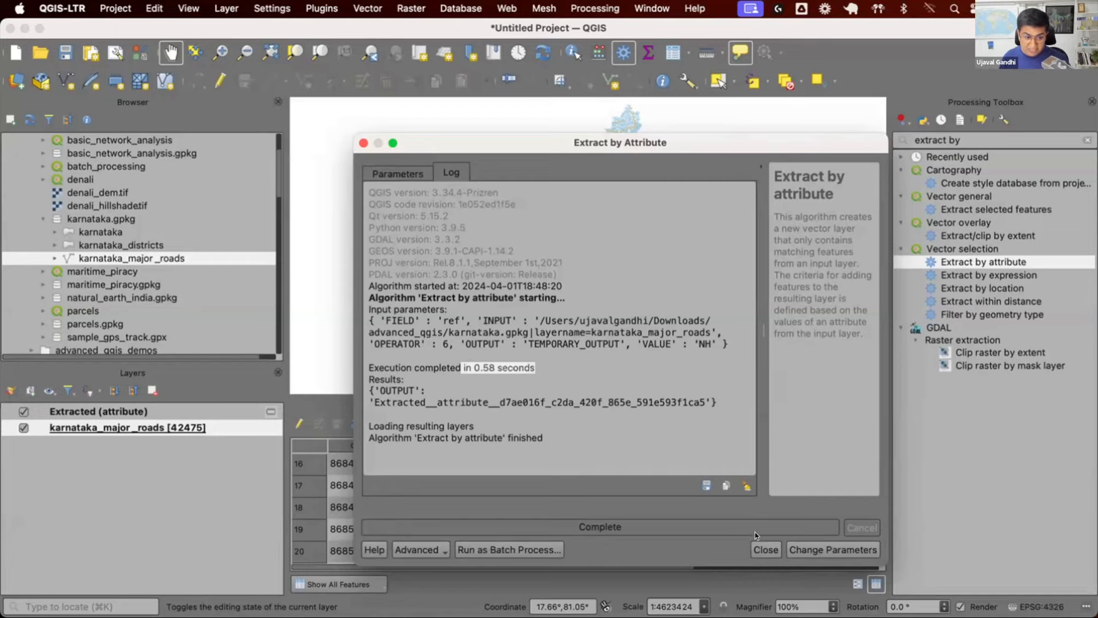
click(763, 547)
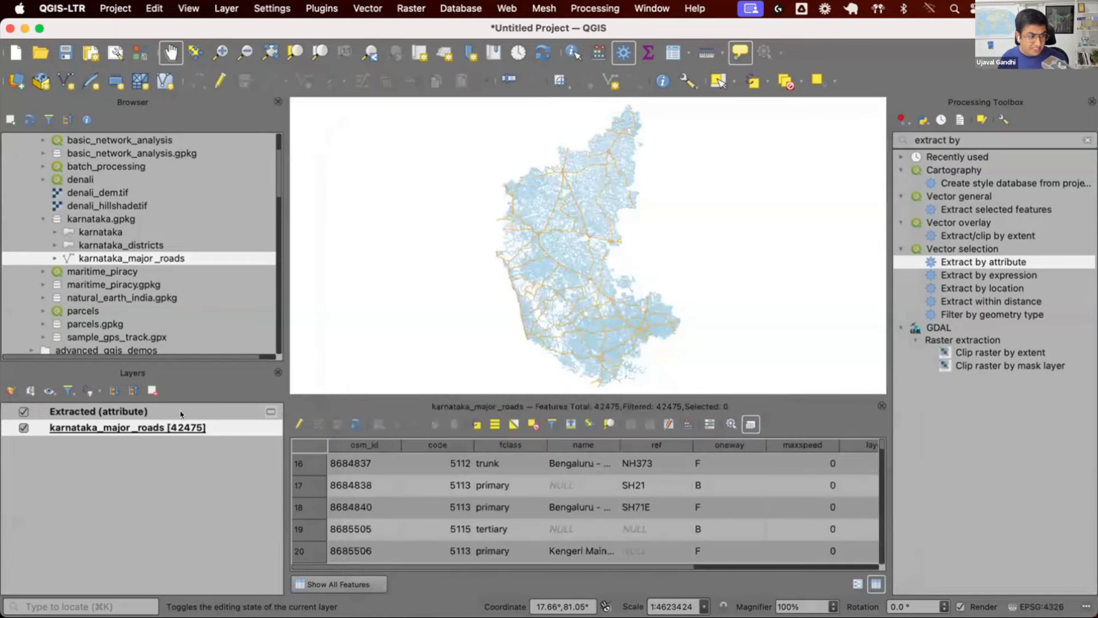
click(182, 413)
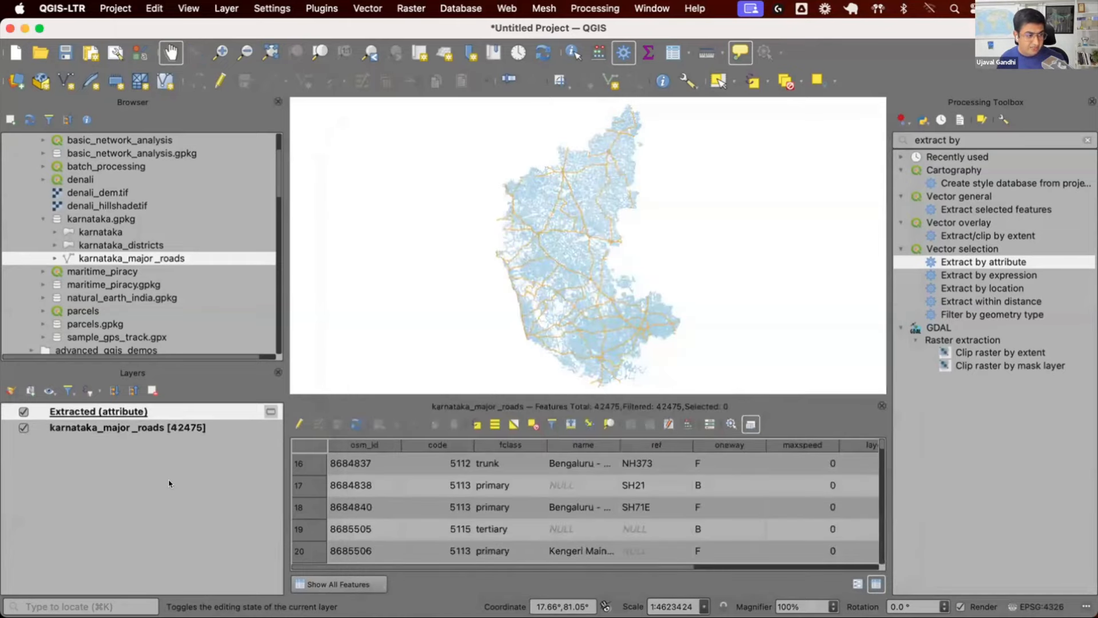
right_click(184, 410)
click(273, 114)
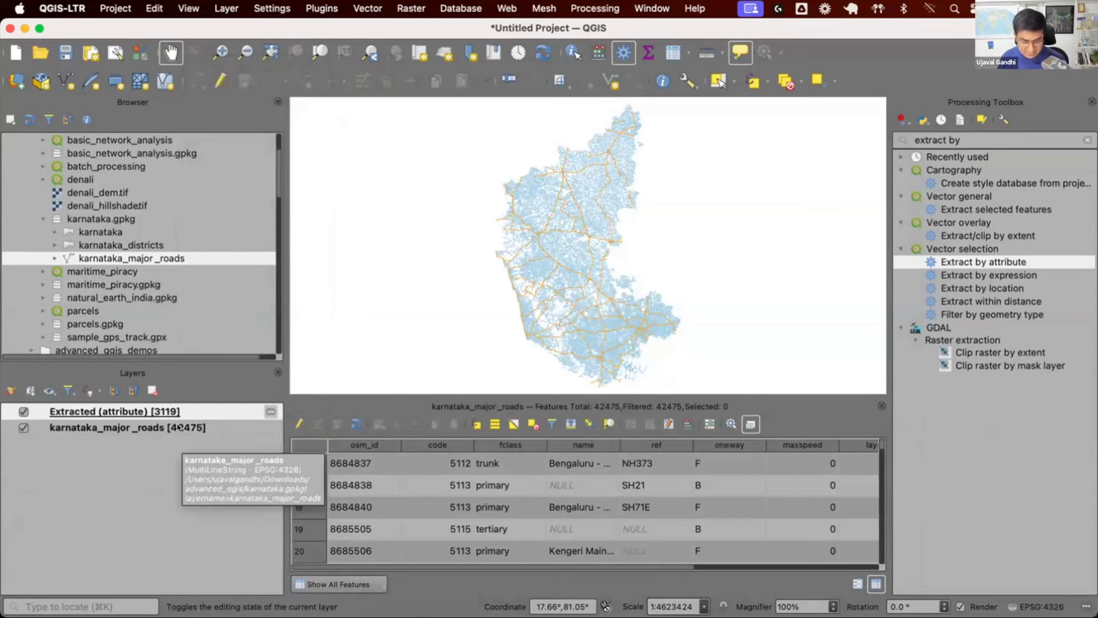
Open the Extracted (attribute) layer's attribute table and examine the road codes in the ref column
key(F6)
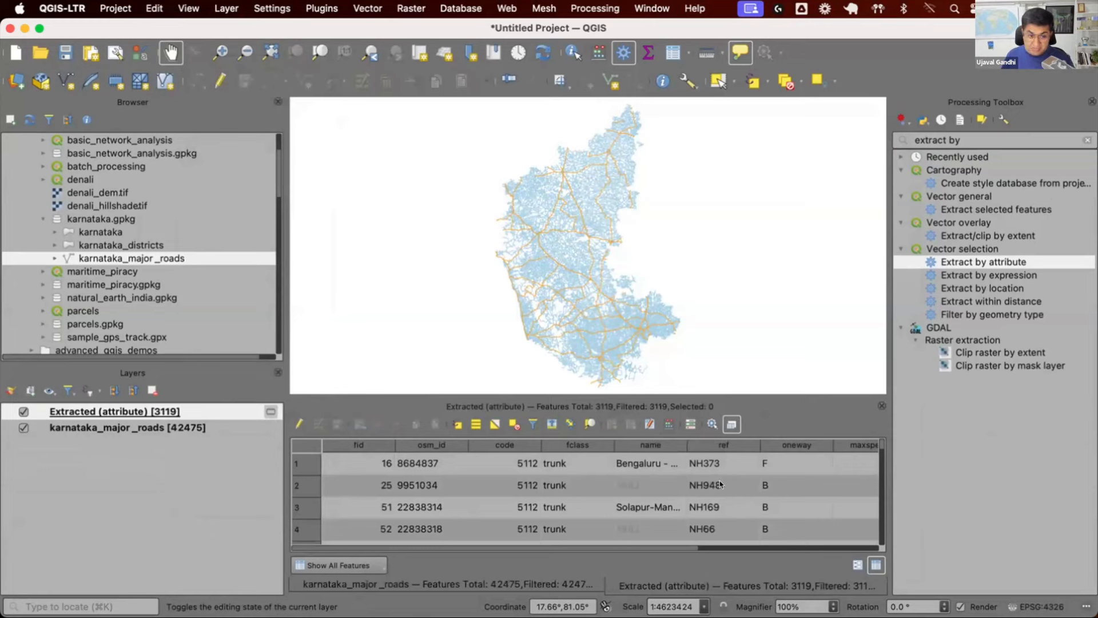
scroll(720, 481, down, 3)
scroll(720, 480, down, 3)
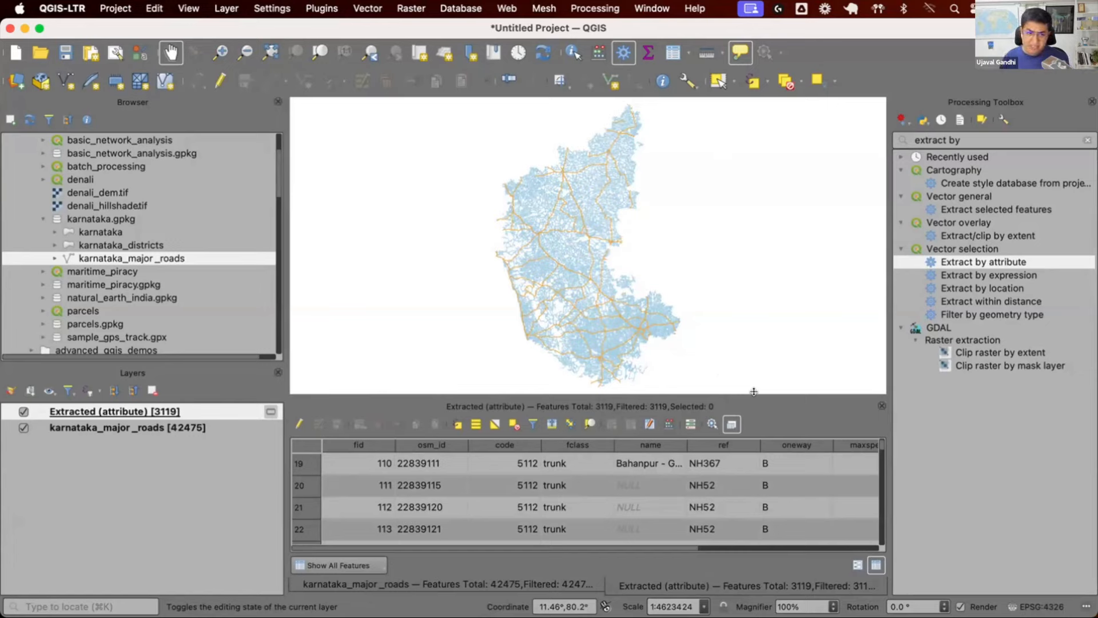
Open the Extract by expression algorithm, set karnataka_major_roads as the input layer and open the expression builder
click(1032, 276)
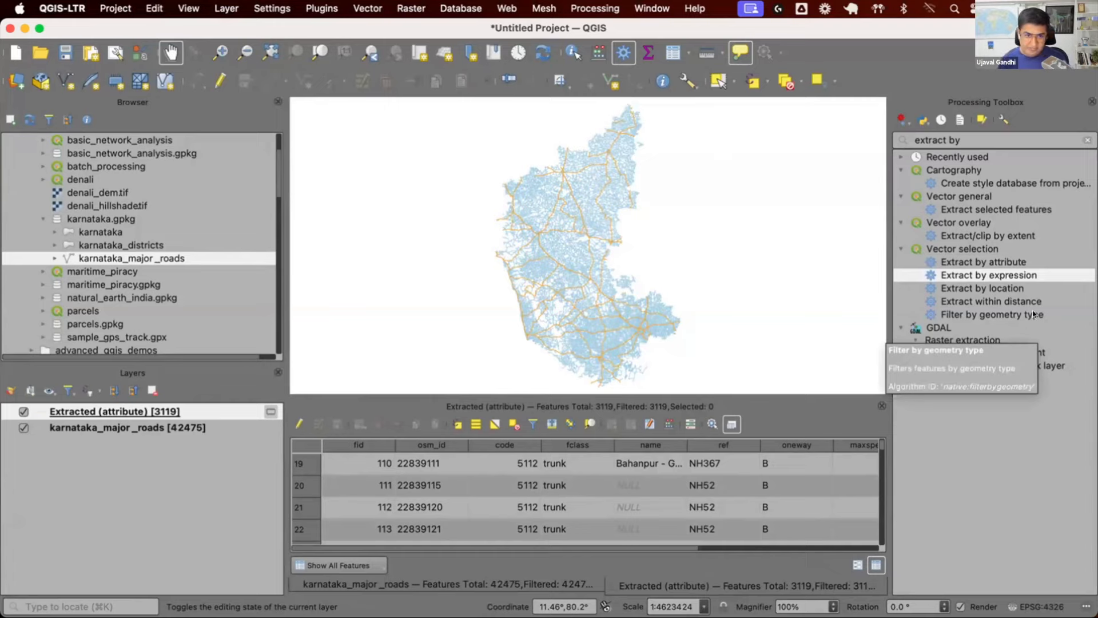
key(Return)
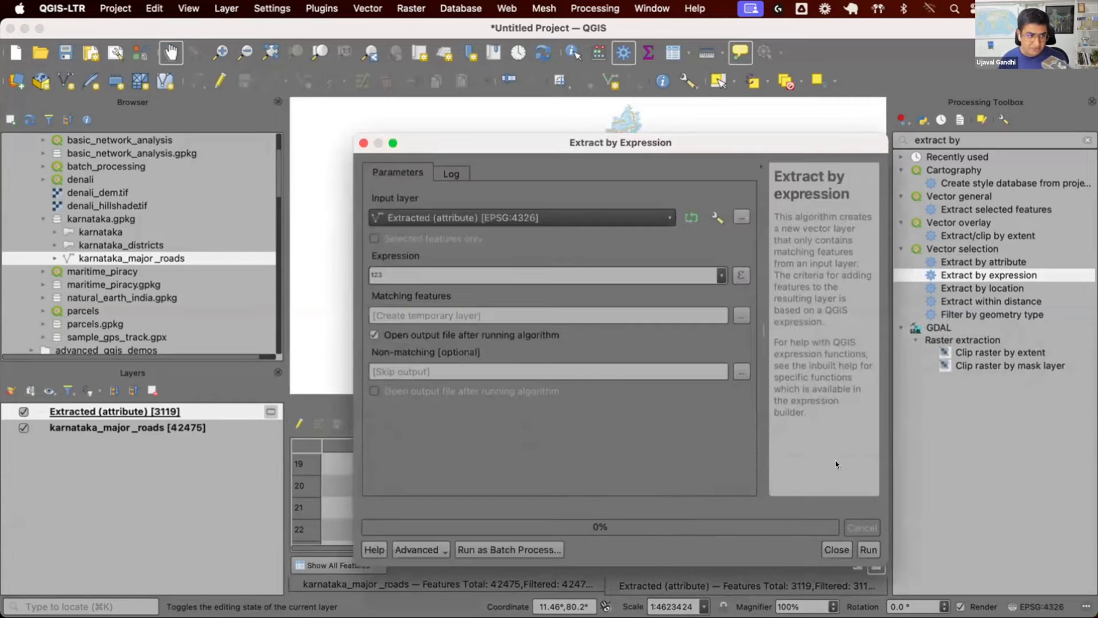
click(516, 226)
click(516, 225)
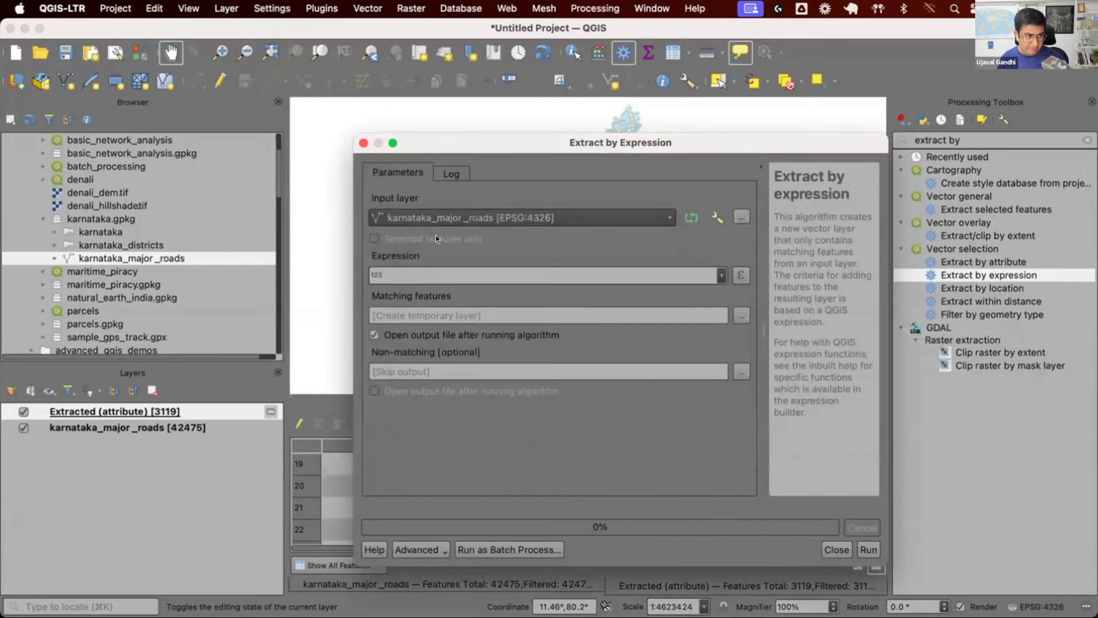
click(450, 274)
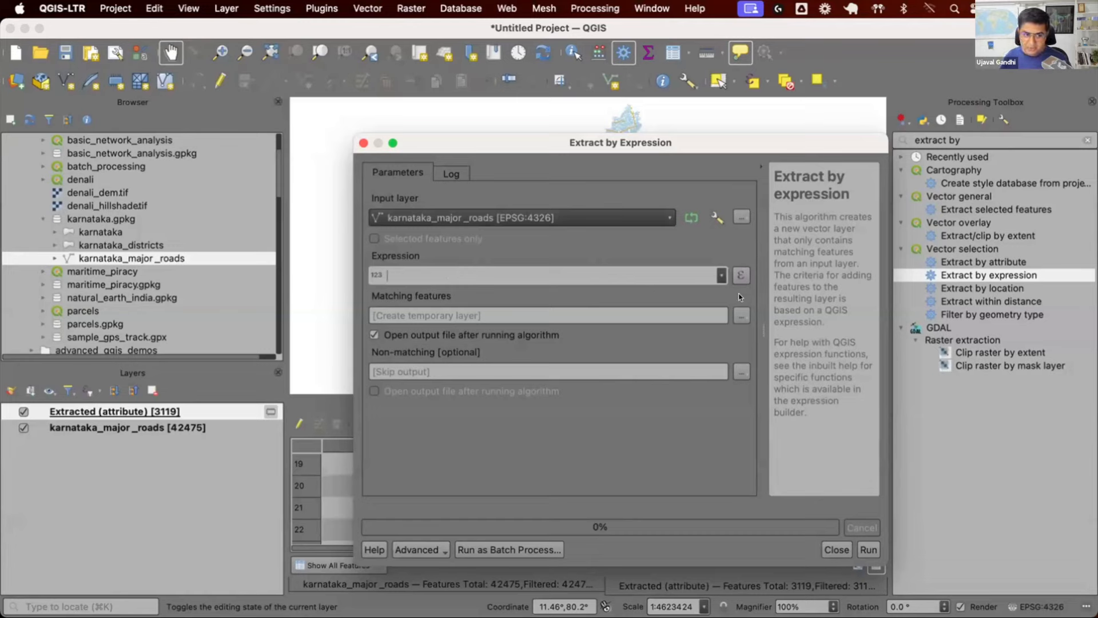
click(737, 274)
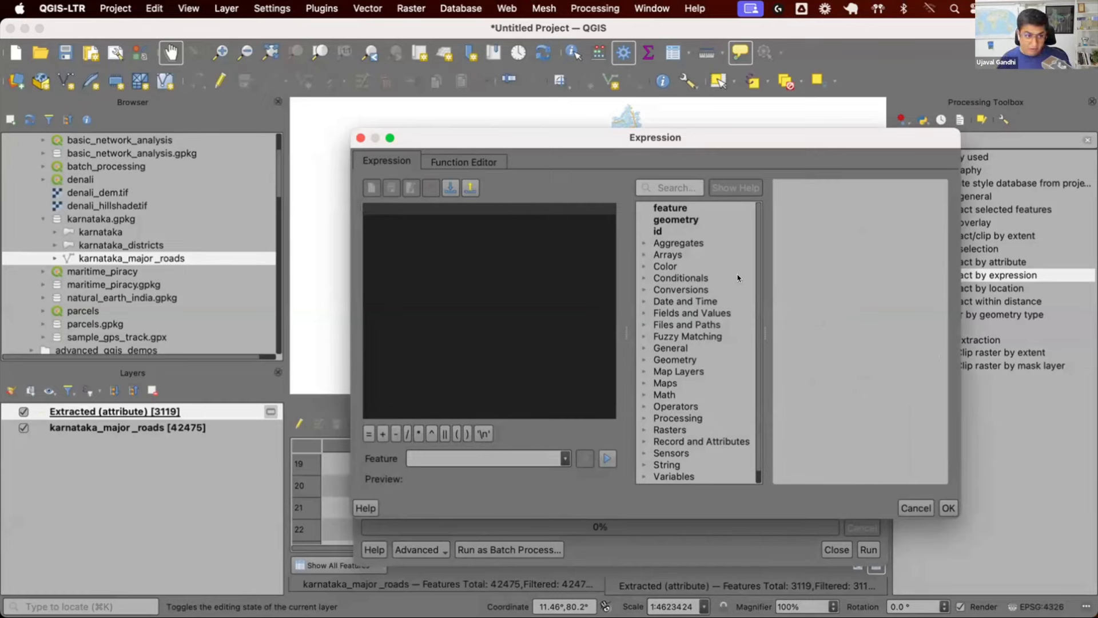
drag(592, 139, 605, 366)
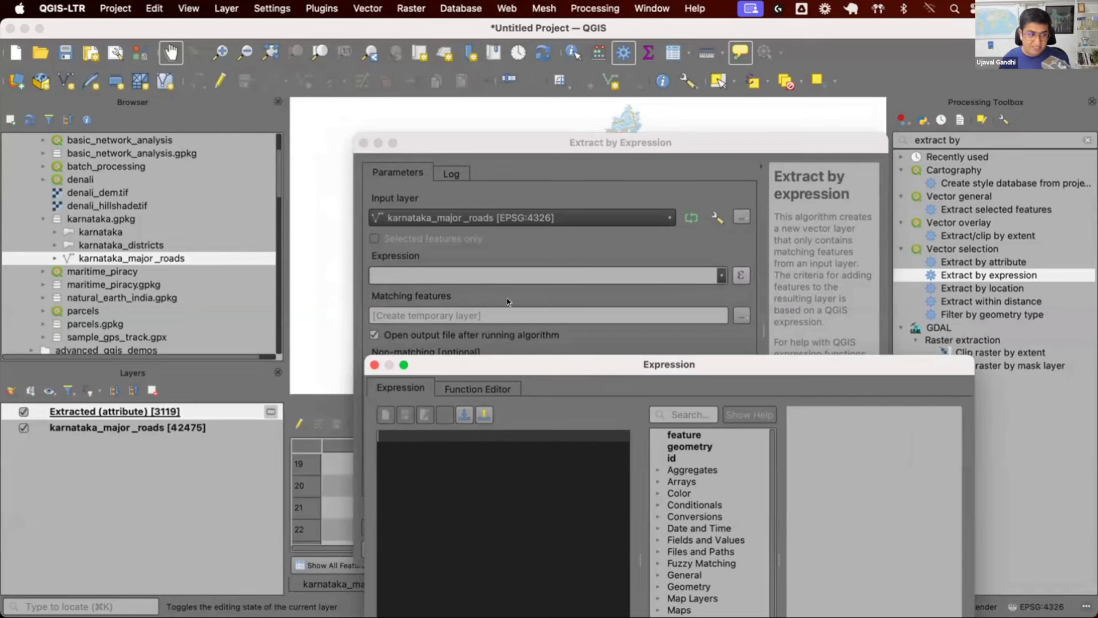
drag(486, 365, 482, 170)
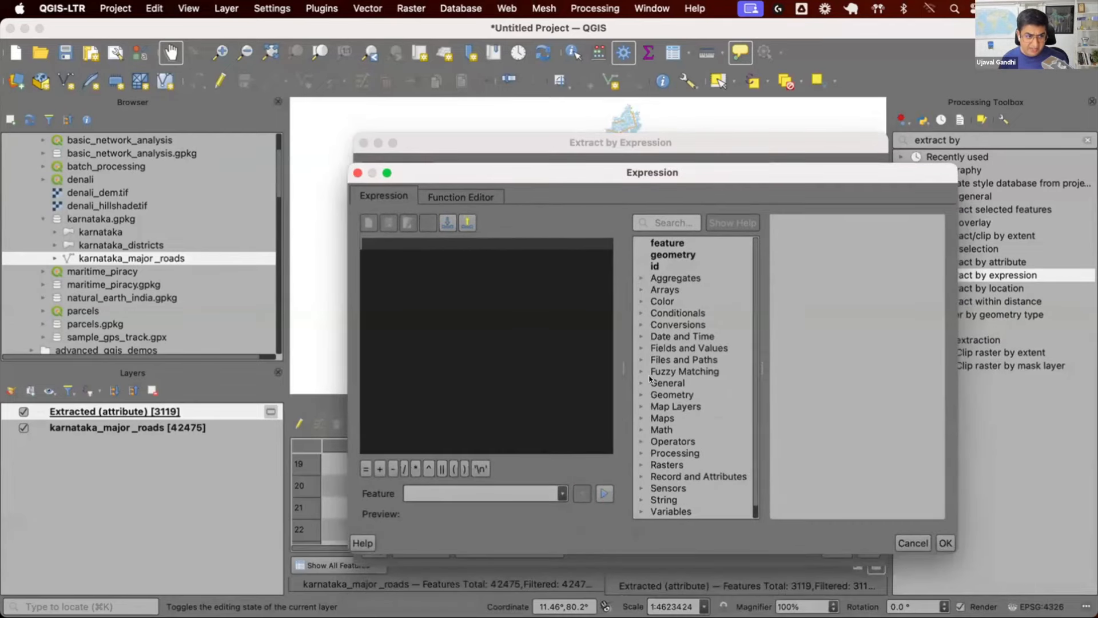
Insert the ref field from Fields and Values into the expression
click(638, 346)
scroll(682, 429, down, 3)
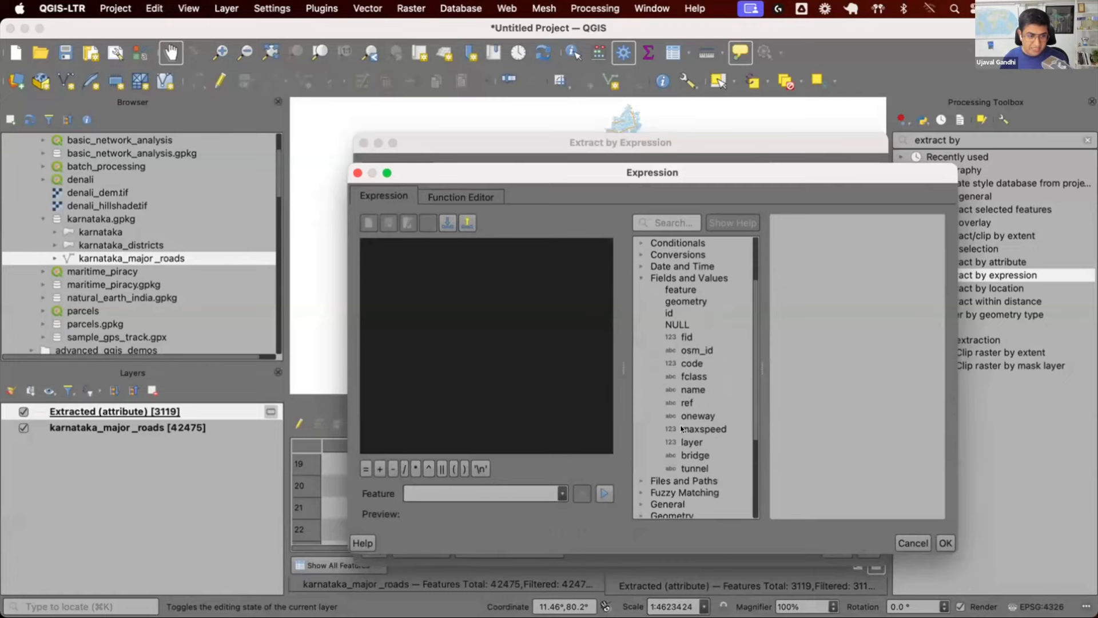
click(686, 402)
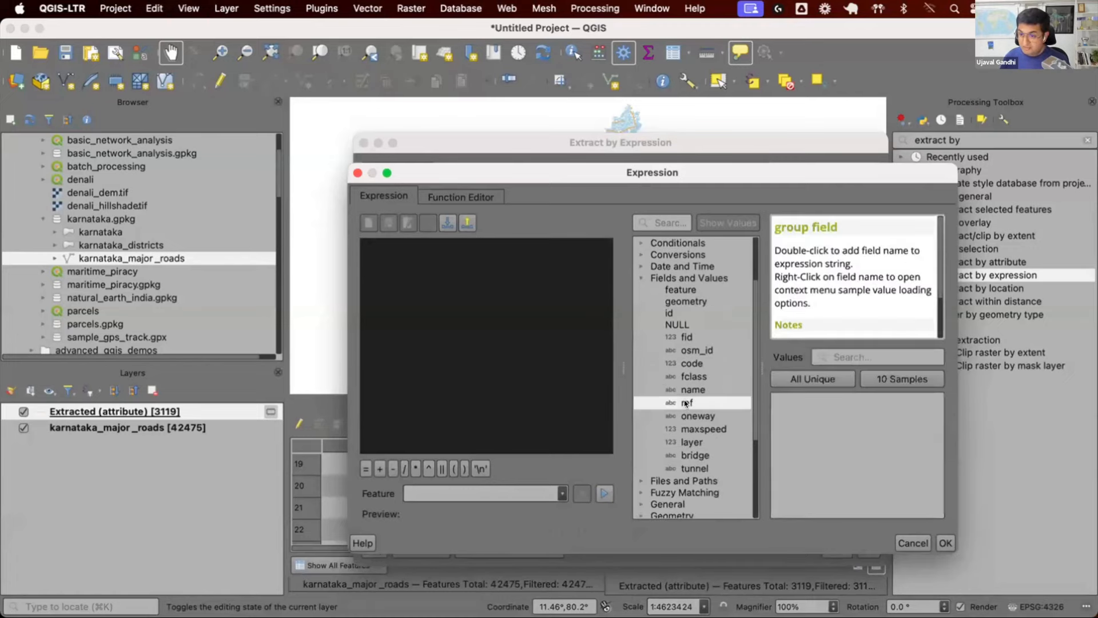
double_click(684, 403)
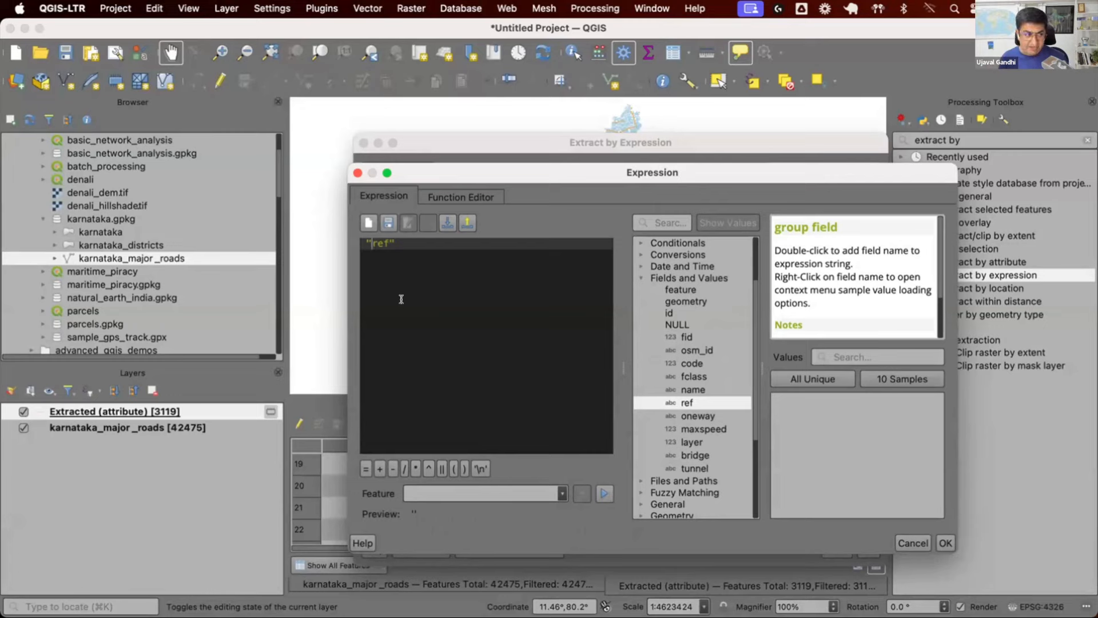
Find the substr function among the String functions, read its syntax and insert it before "ref" in the expression
click(671, 275)
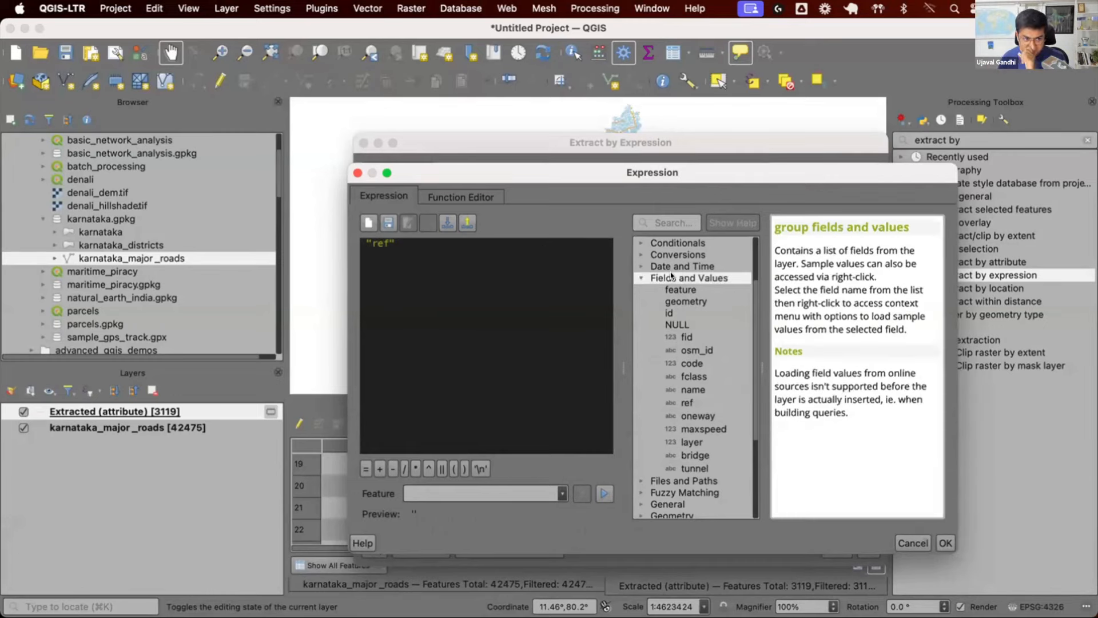
double_click(671, 274)
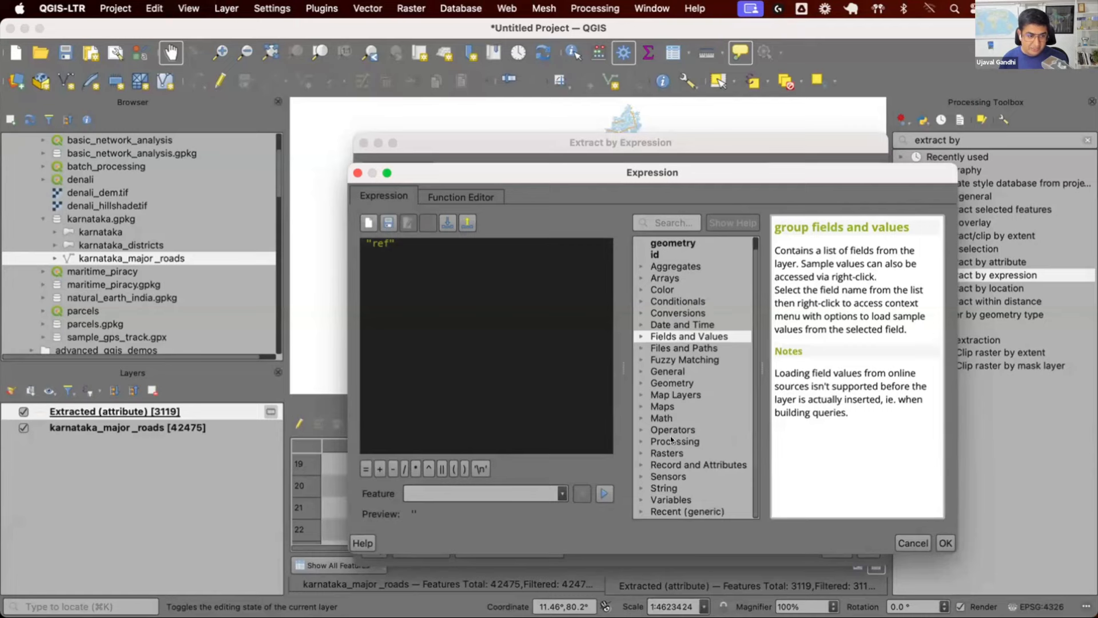
double_click(664, 488)
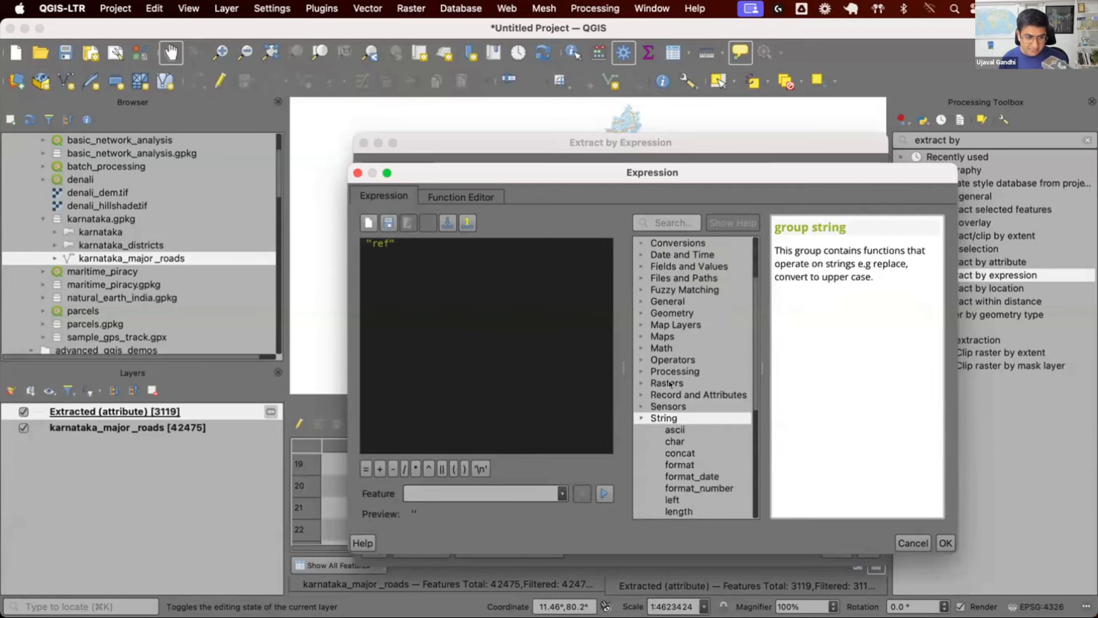
scroll(681, 430, down, 3)
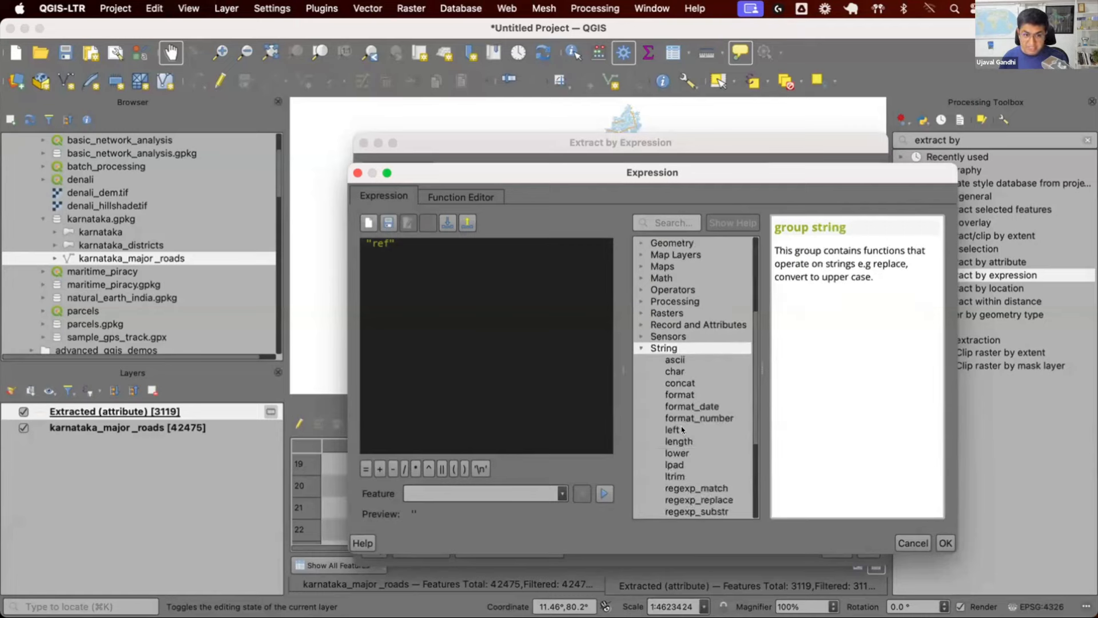
scroll(681, 427, down, 5)
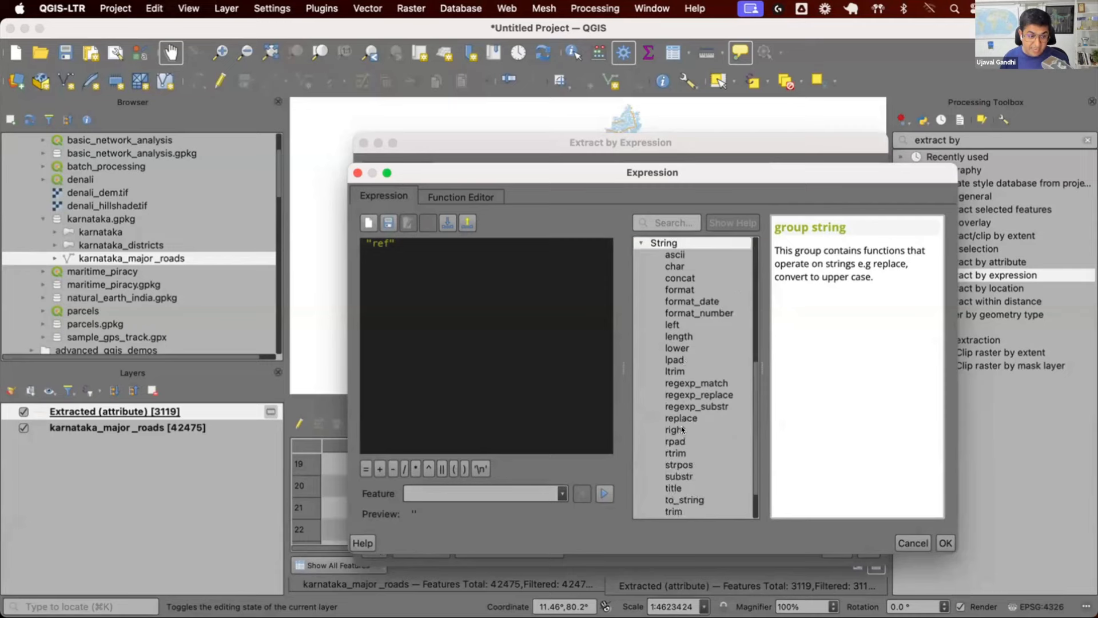
scroll(684, 485, down, 3)
click(681, 441)
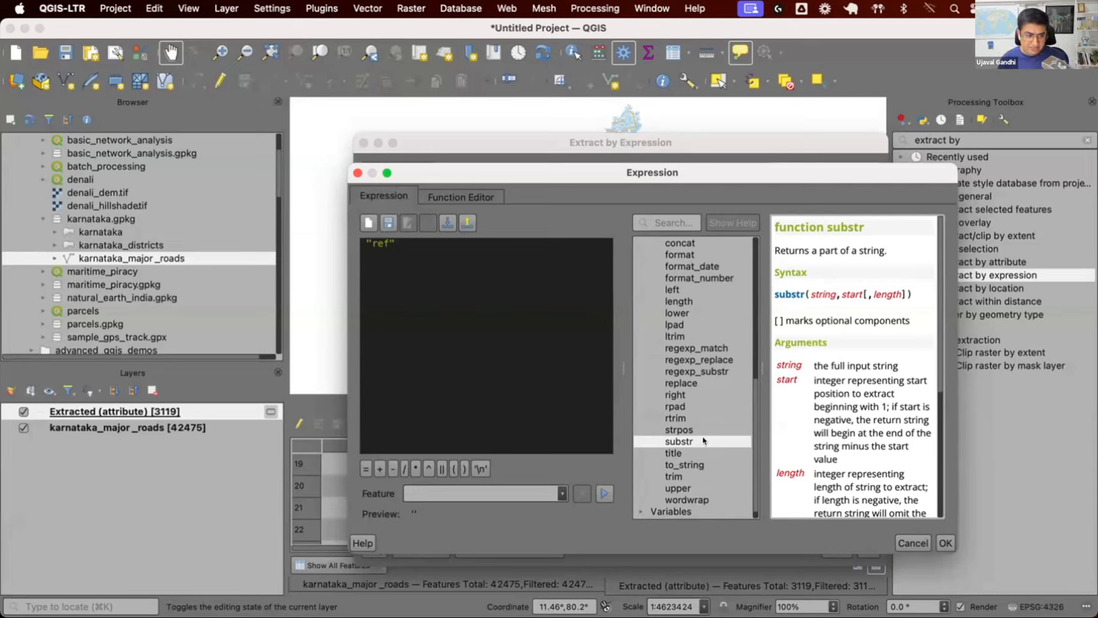
click(364, 243)
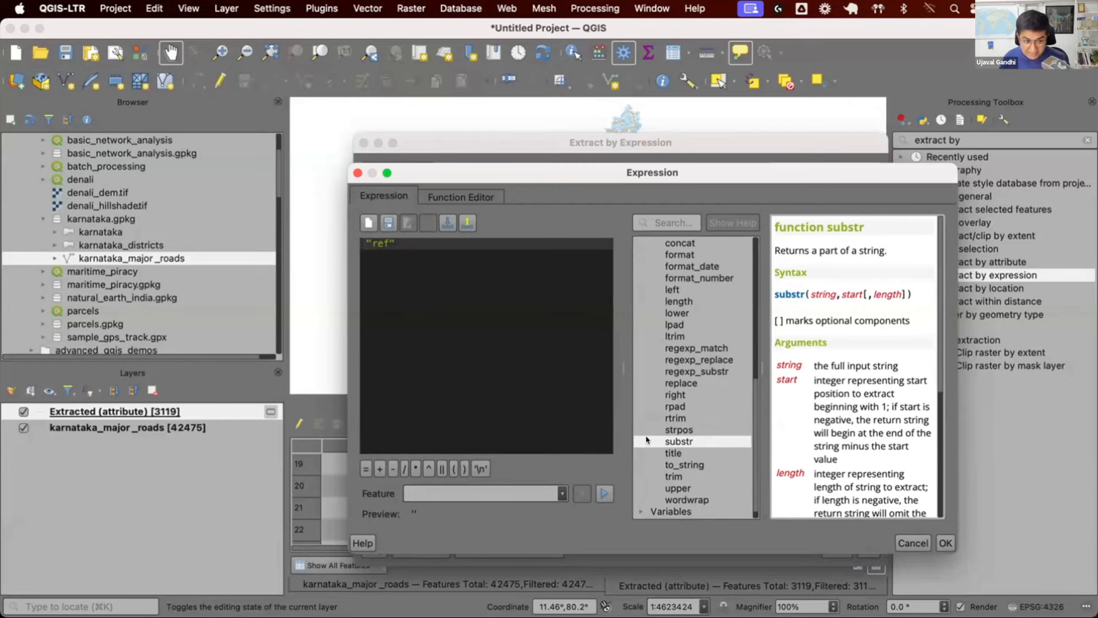
double_click(679, 441)
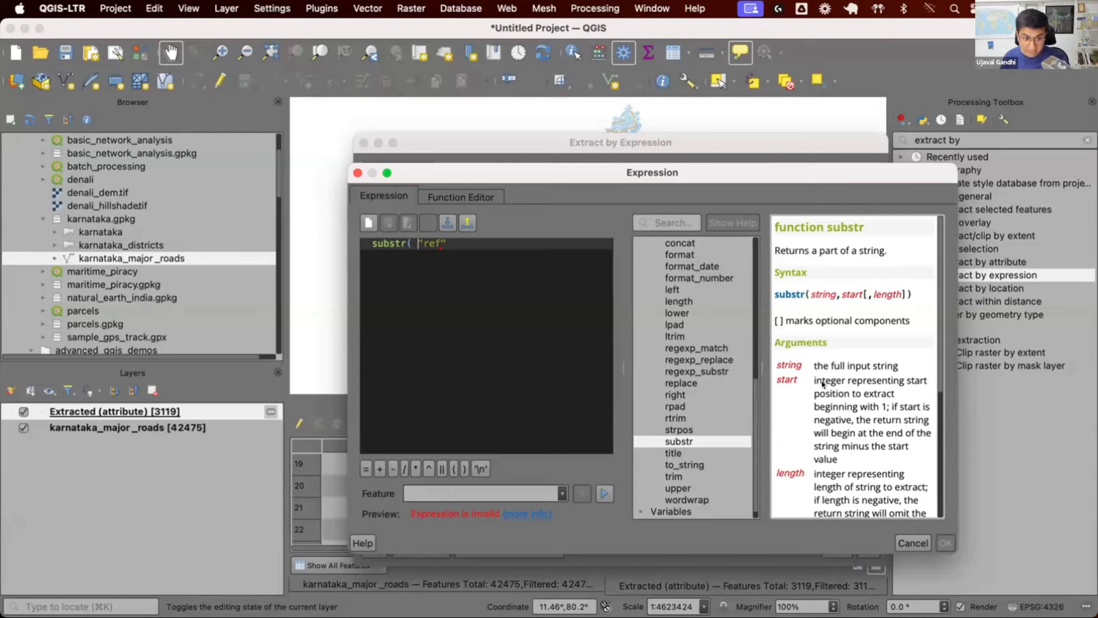
Complete the expression as substr("ref", 1, 2) = 'NH' and remove the leading space
click(482, 253)
text(, 1, )
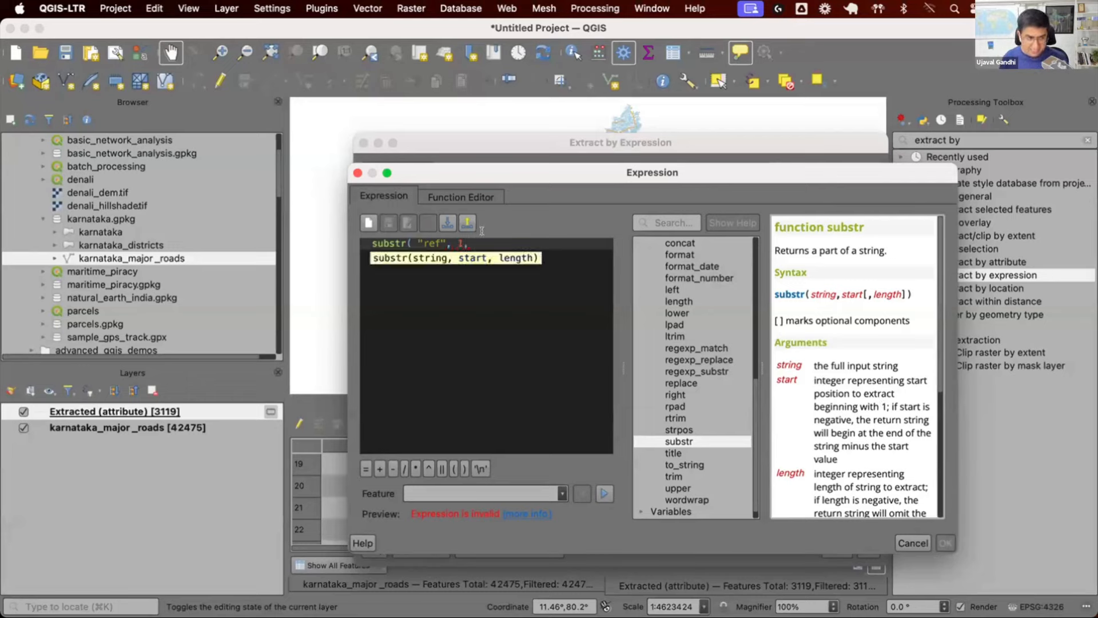
text(2))
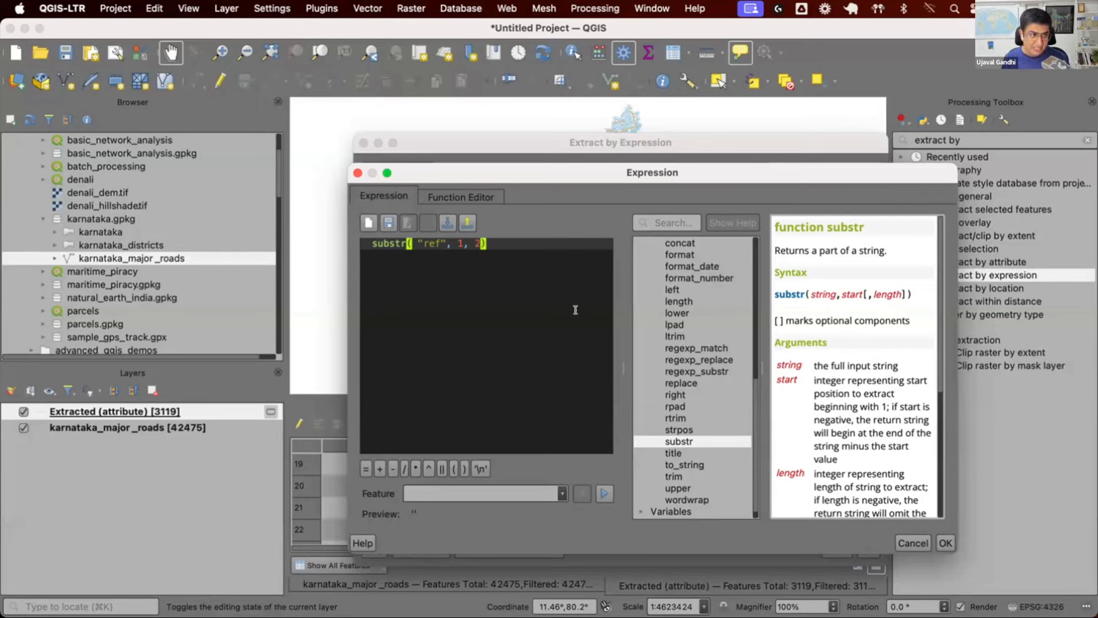
text(= 'NH')
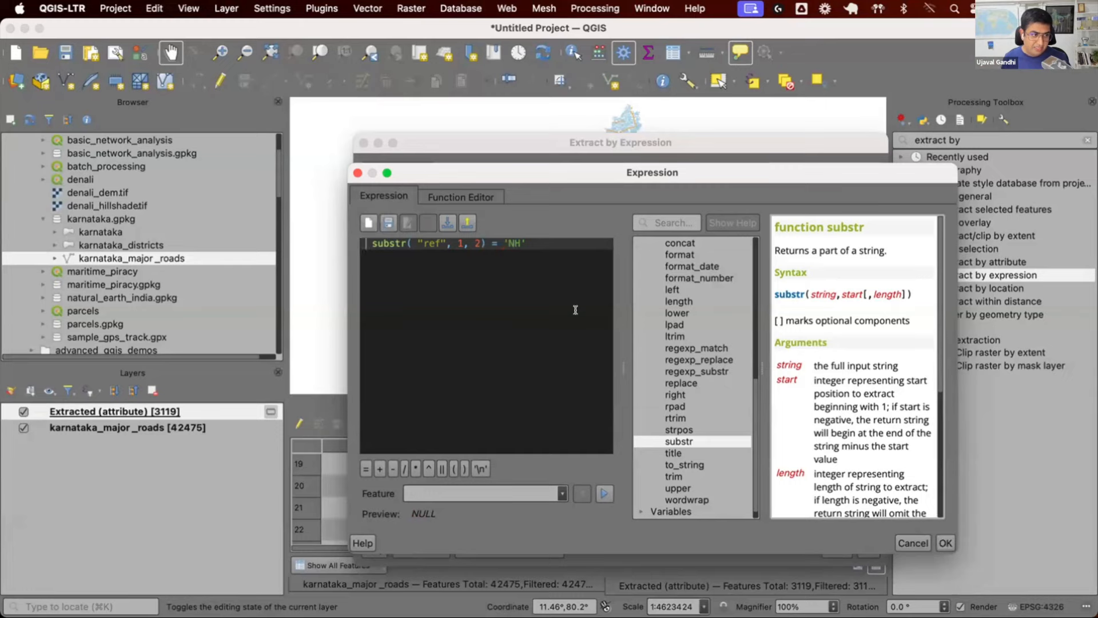
key(BackSpace)
key(Delete)
click(517, 243)
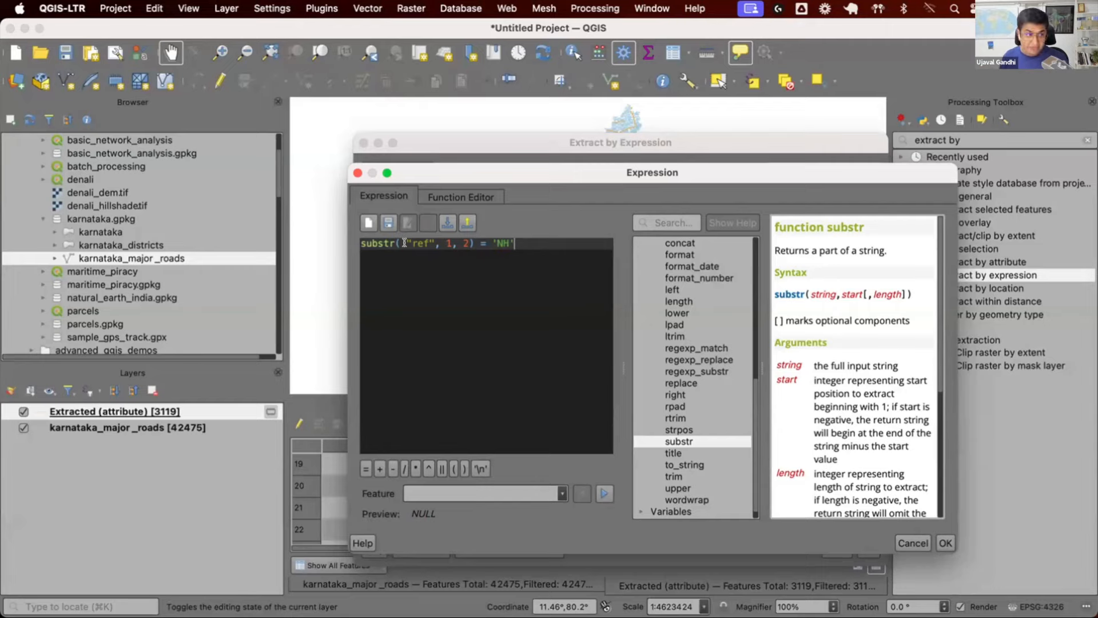
Accept the expression, run the extraction into a temporary layer and show the feature count for the Matching features layer
click(941, 543)
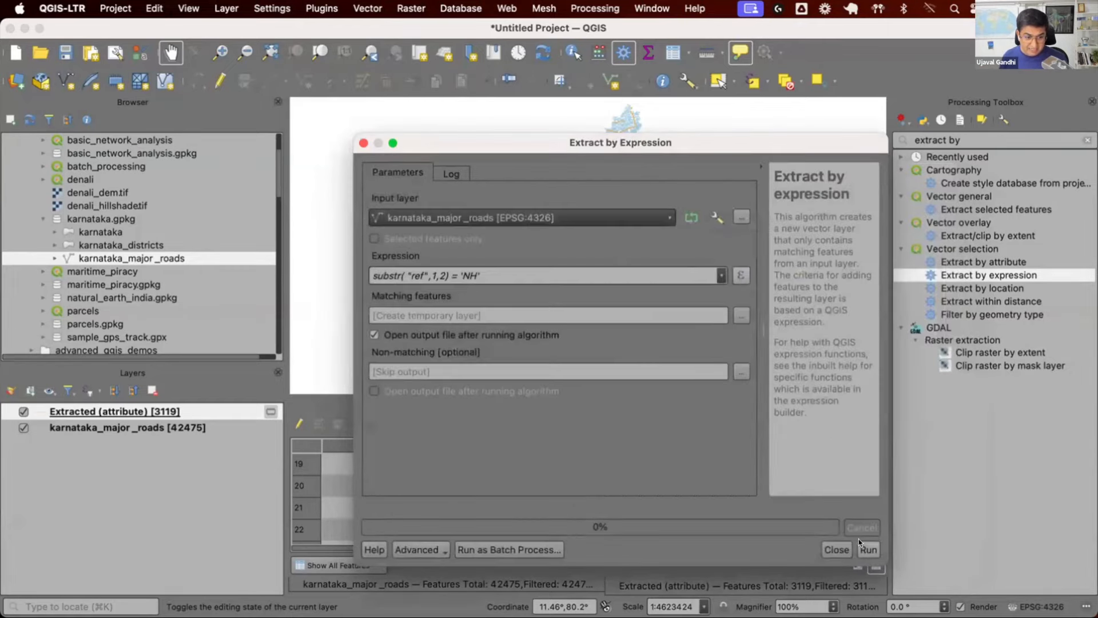
click(864, 547)
click(767, 547)
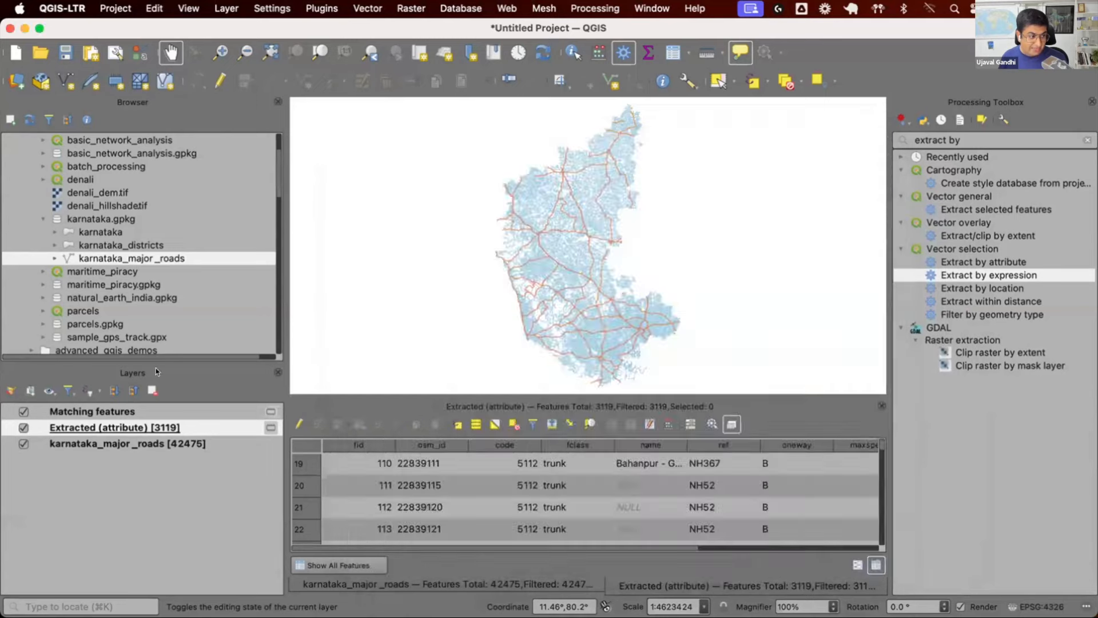
right_click(180, 410)
click(223, 108)
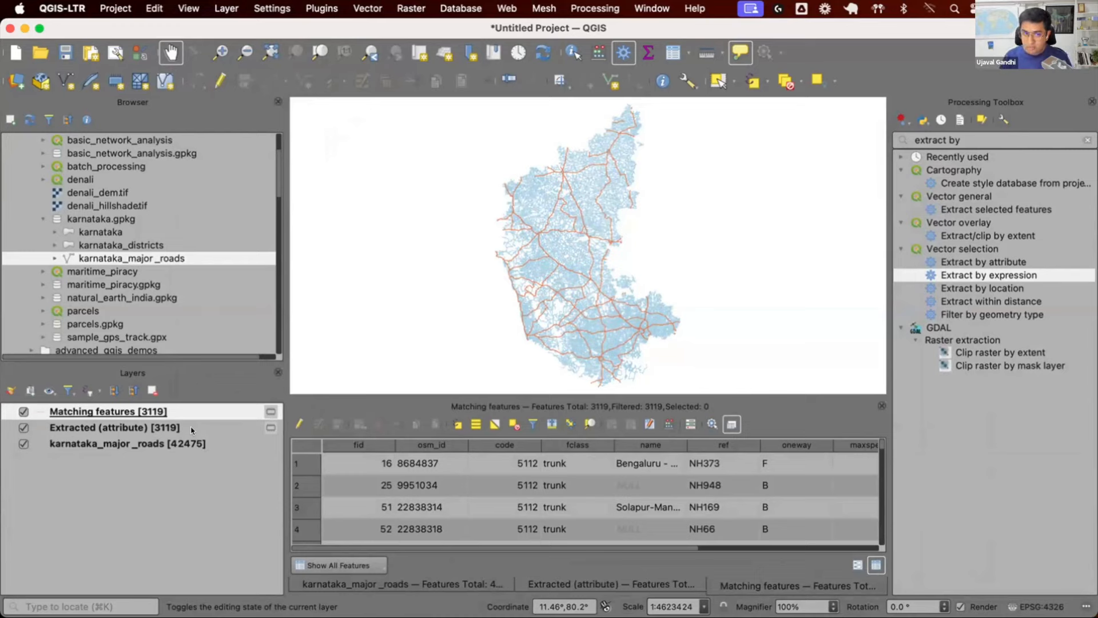
double_click(985, 276)
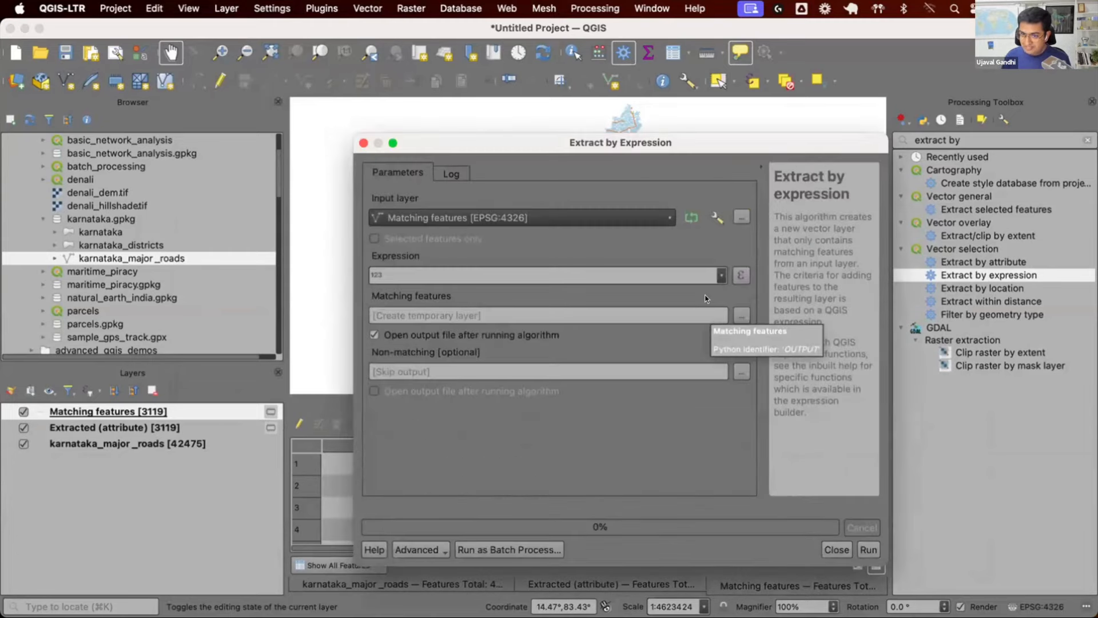
click(647, 223)
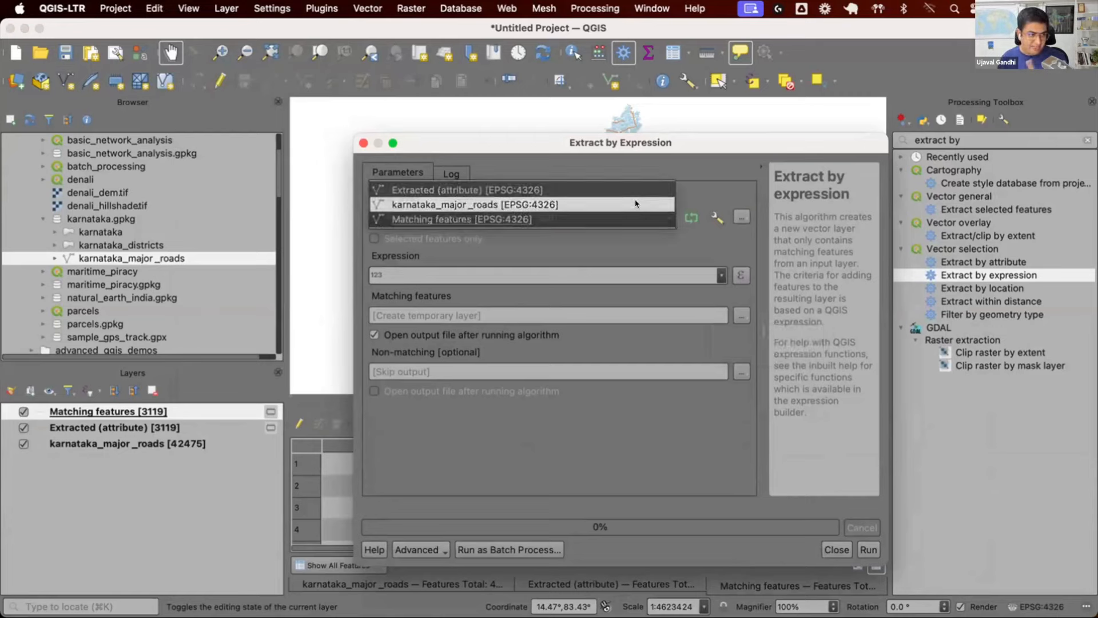
click(636, 204)
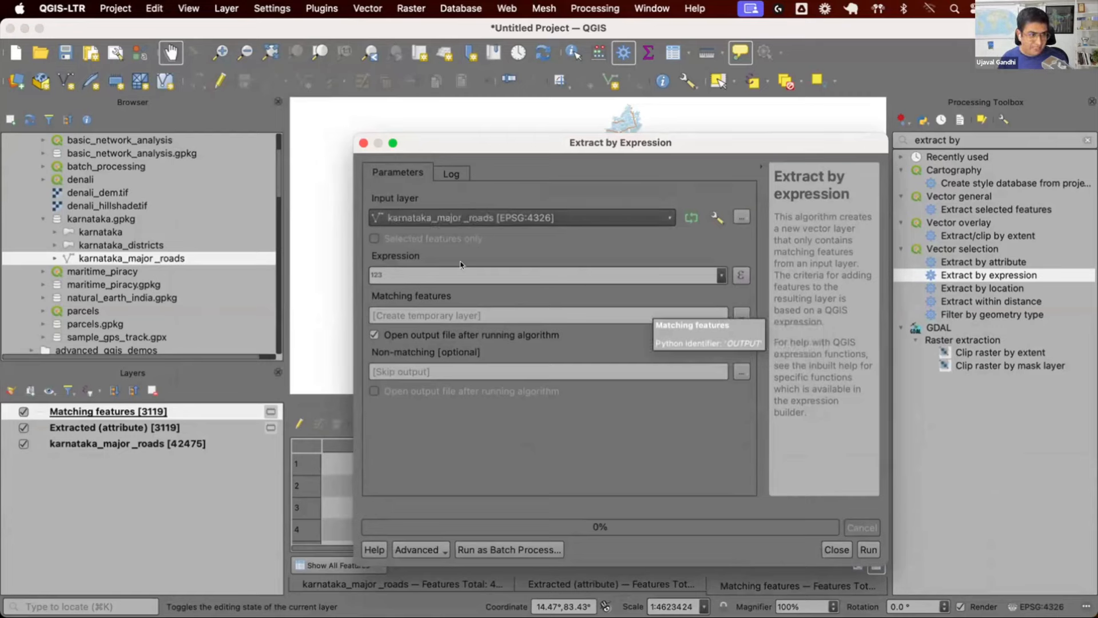
click(741, 275)
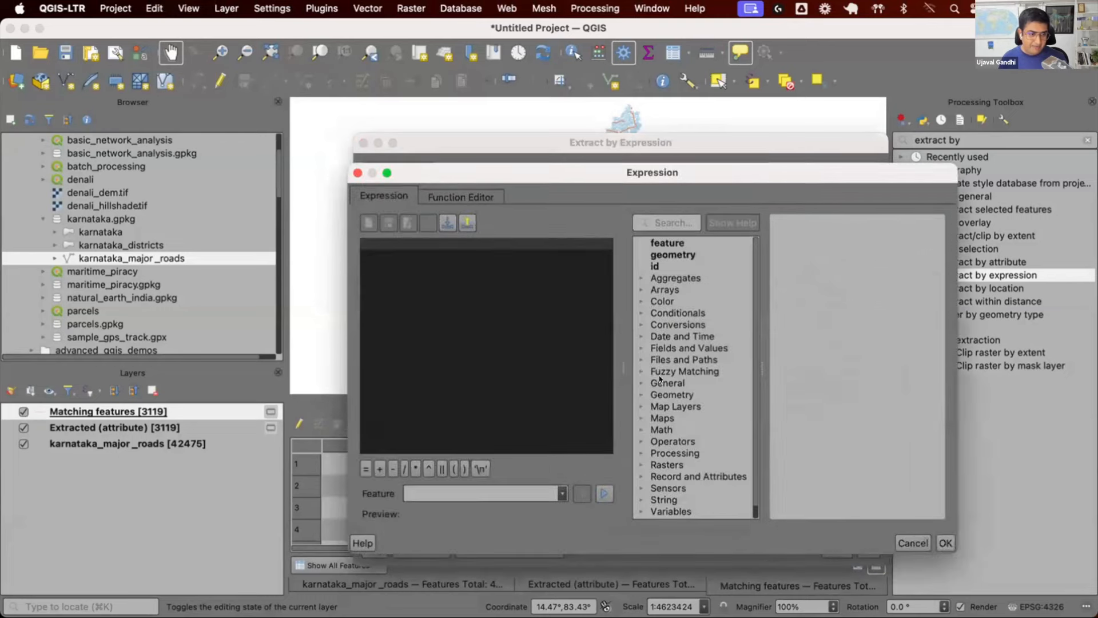
double_click(662, 347)
scroll(667, 429, down, 2)
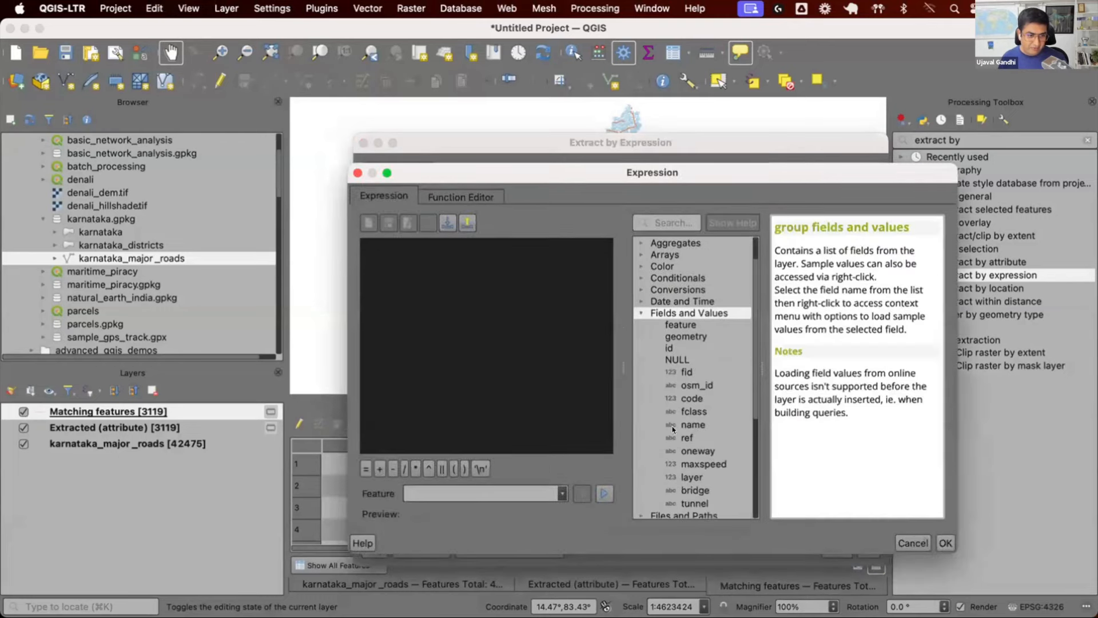
double_click(683, 437)
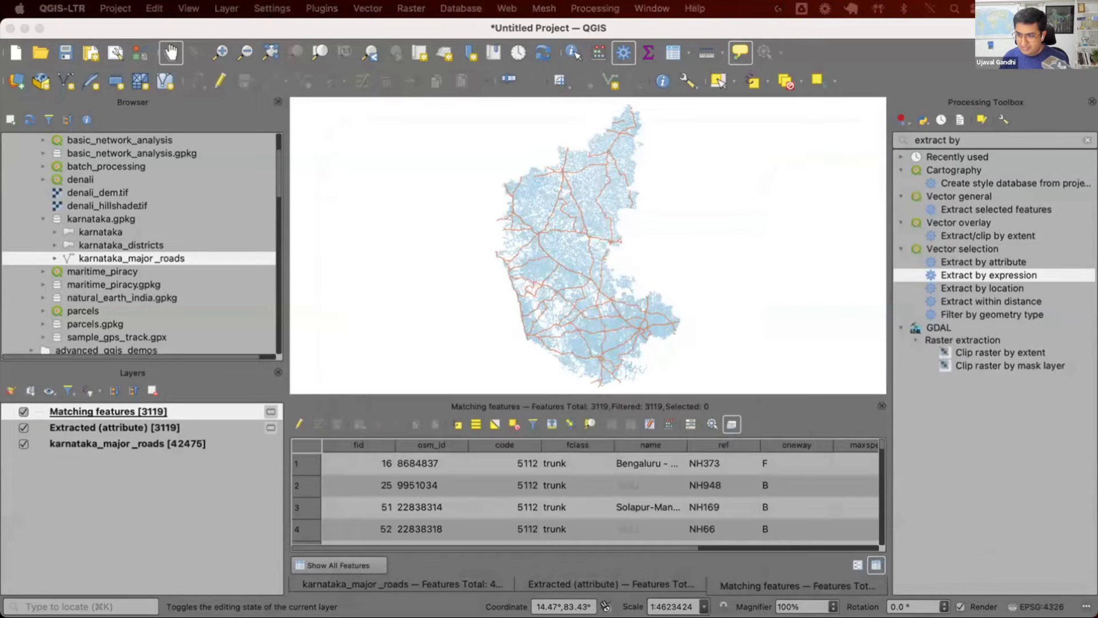
drag(1097, 246, 487, 154)
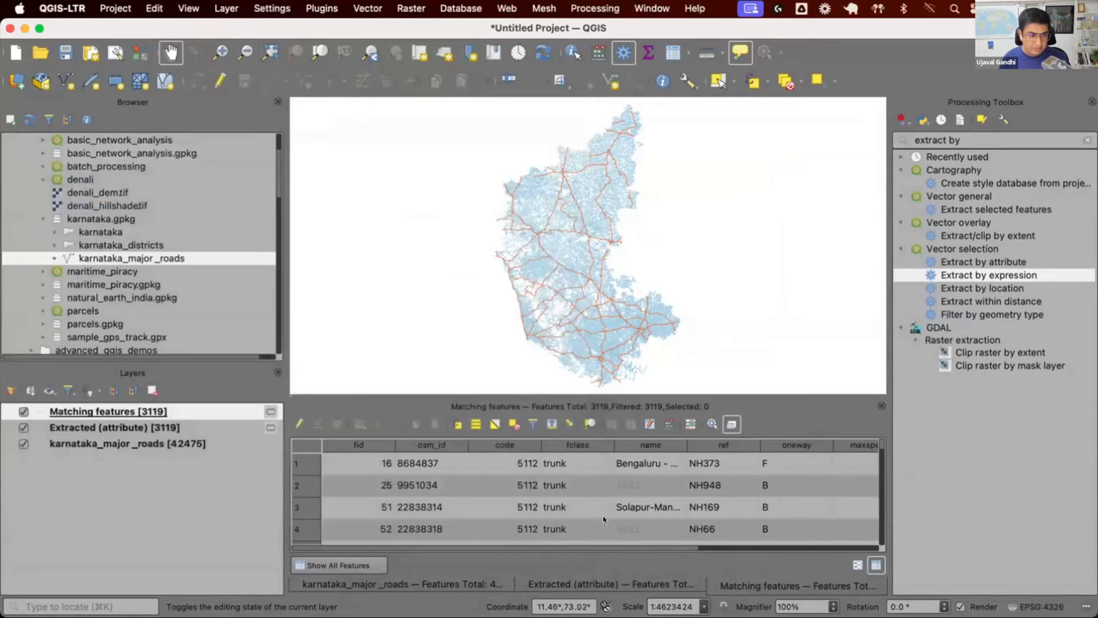
Open the Extract by expression algorithm and insert the ref field from Fields and Values into a new expression
scroll(708, 483, down, 4)
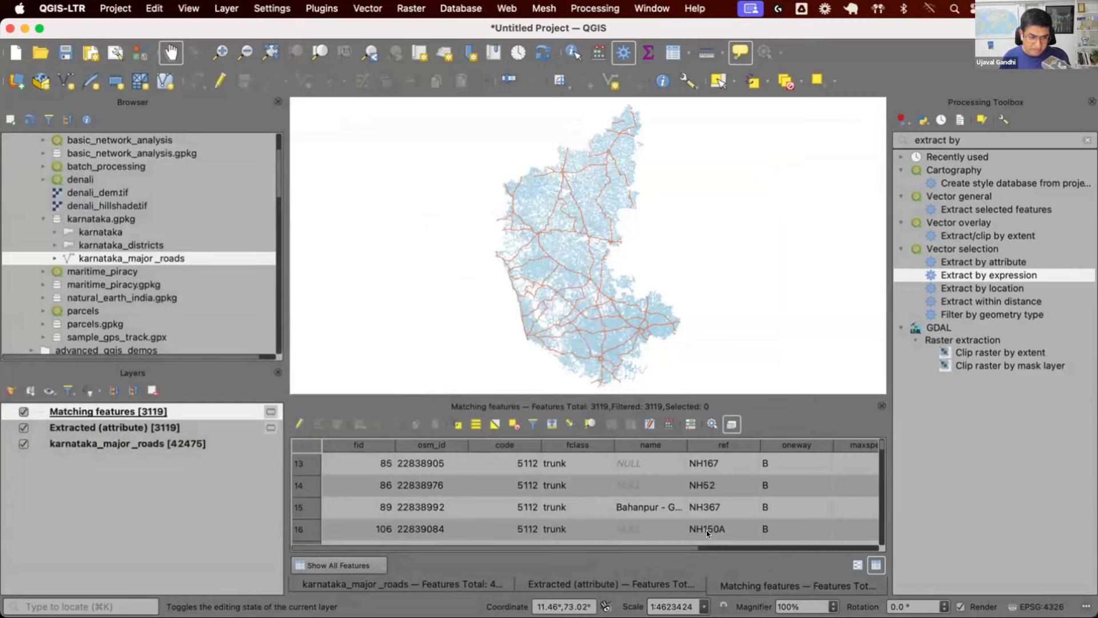
scroll(708, 485, down, 1)
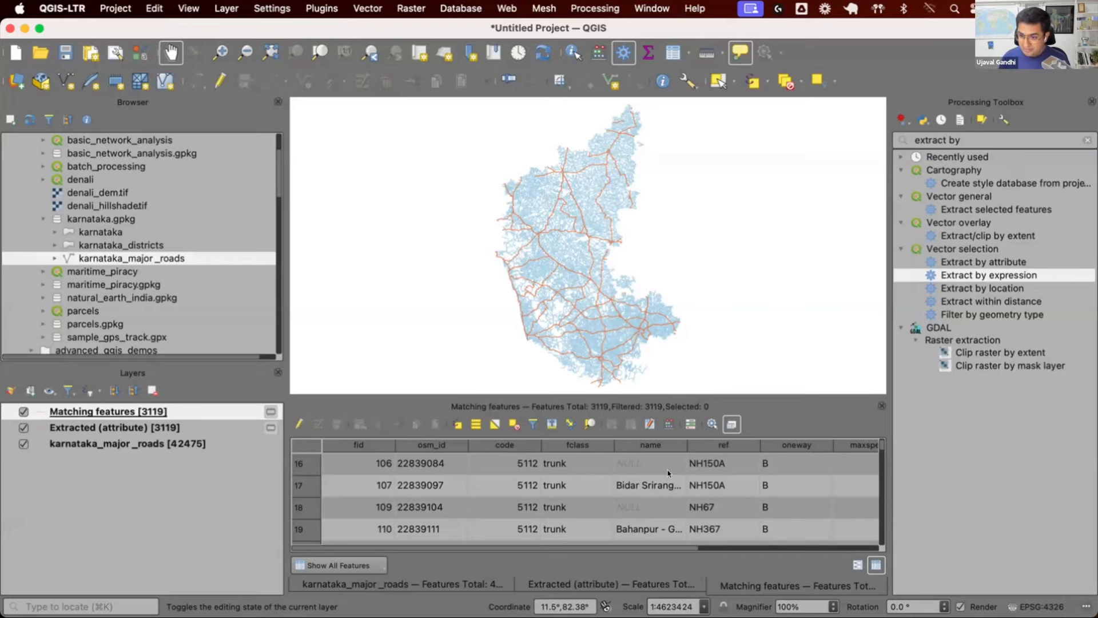
double_click(997, 276)
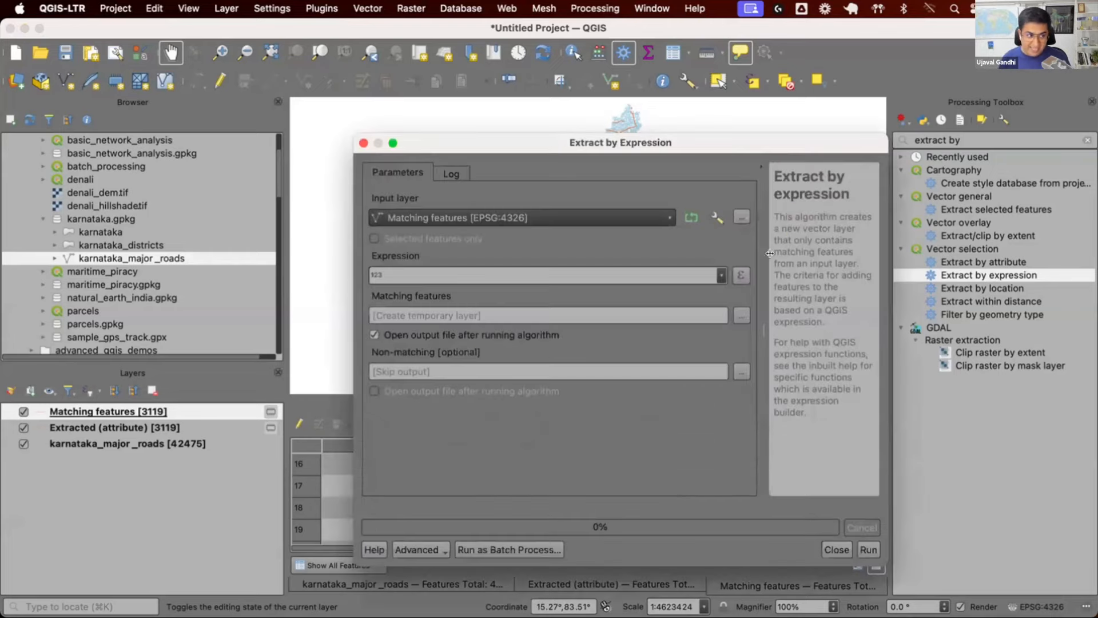
click(734, 275)
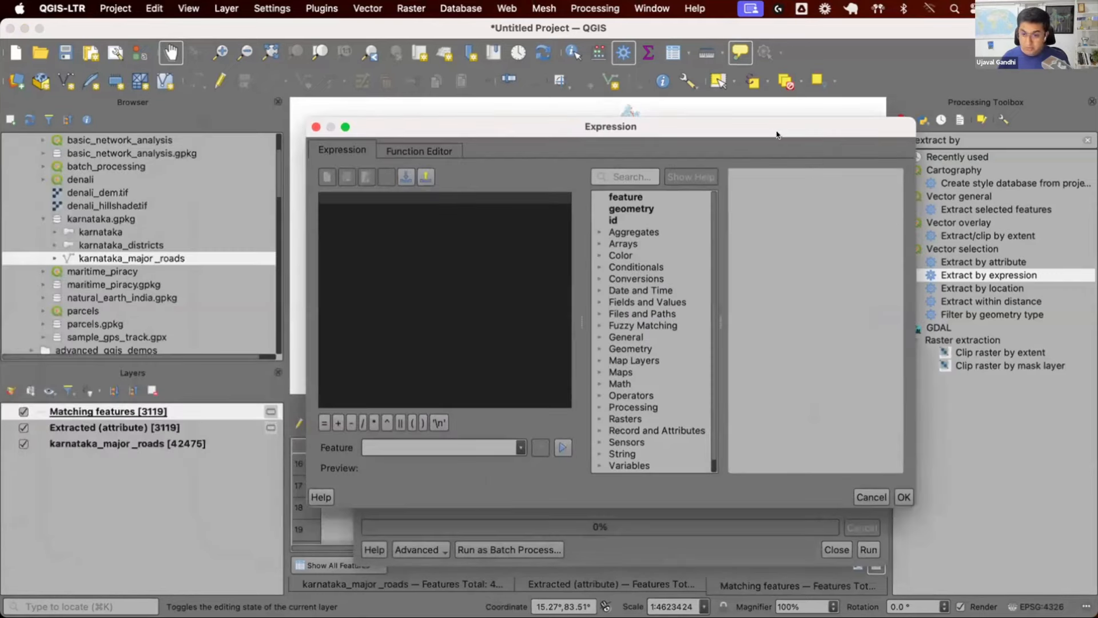
double_click(635, 302)
double_click(646, 427)
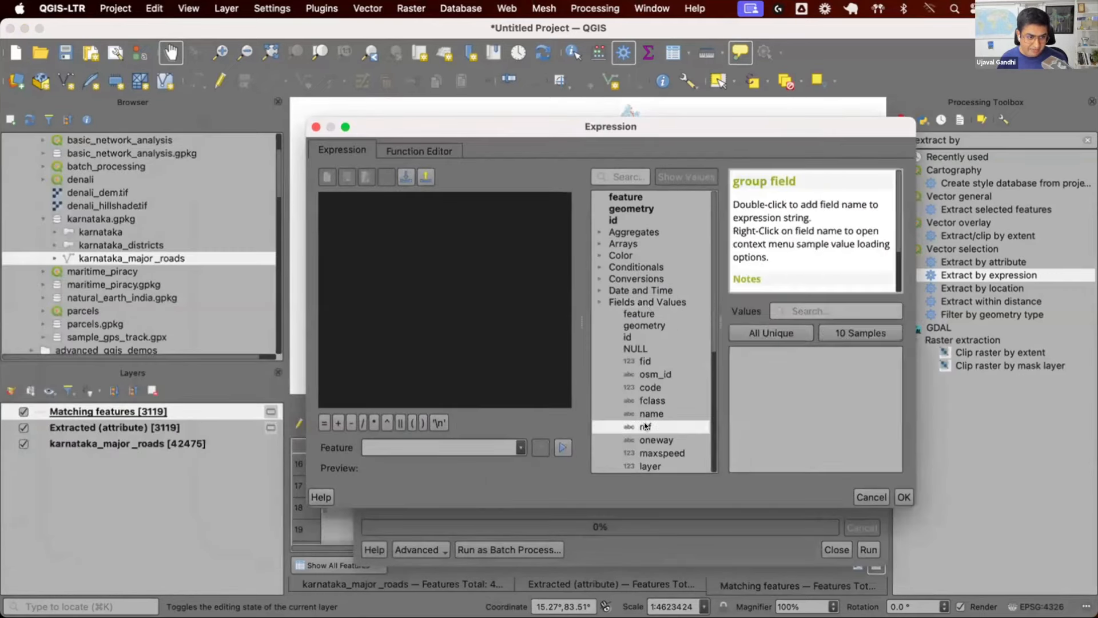
double_click(648, 301)
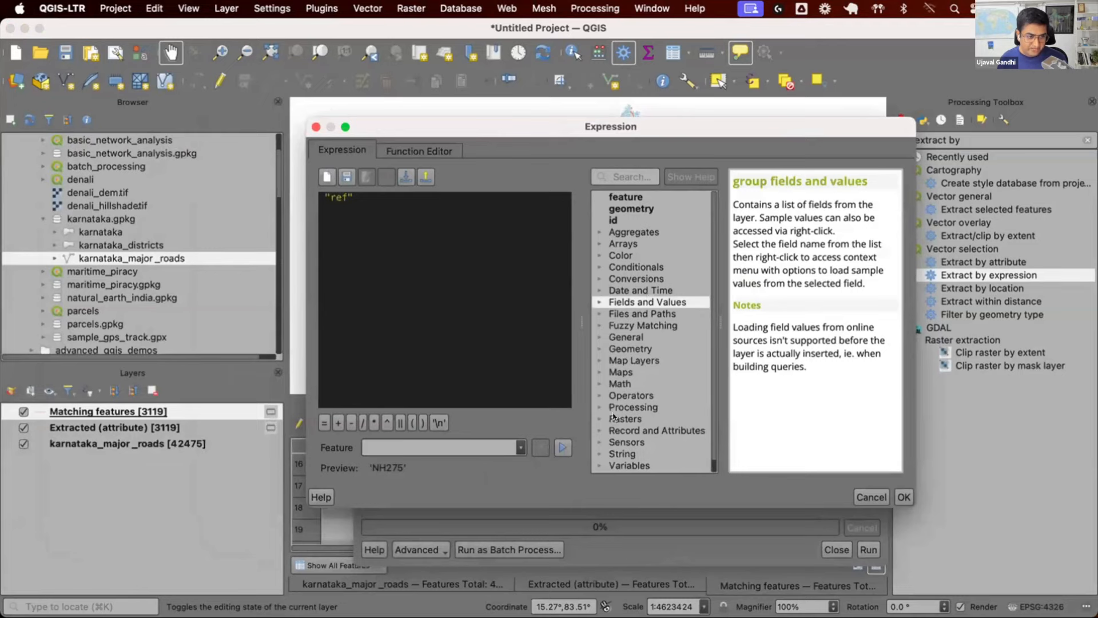
Find the regexp_match function among the String functions and read its syntax
double_click(624, 453)
scroll(623, 452, down, 5)
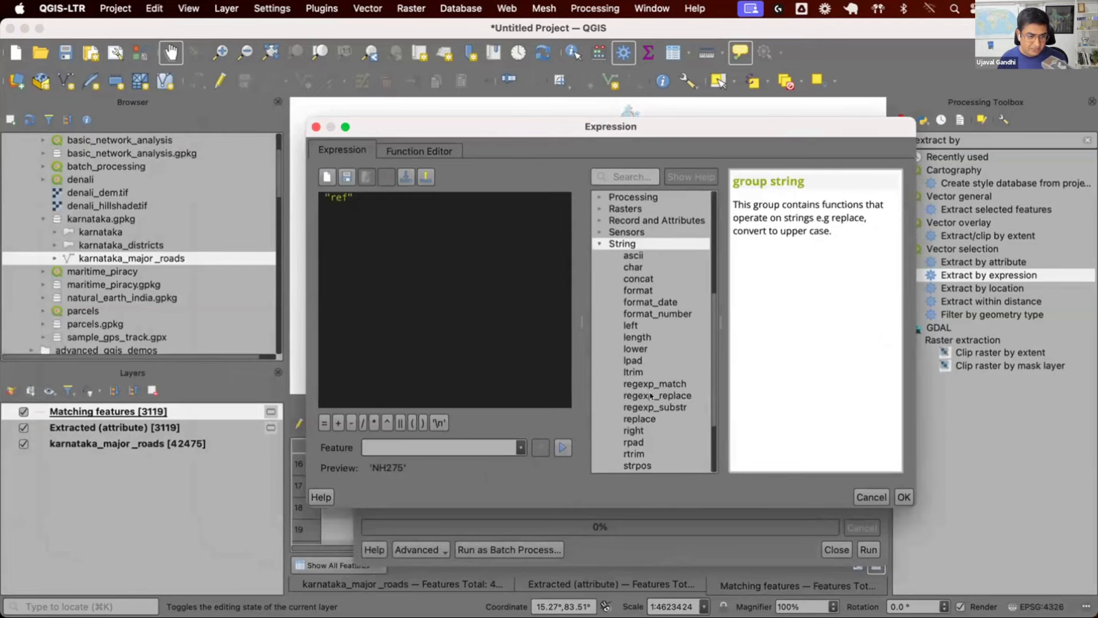
click(659, 384)
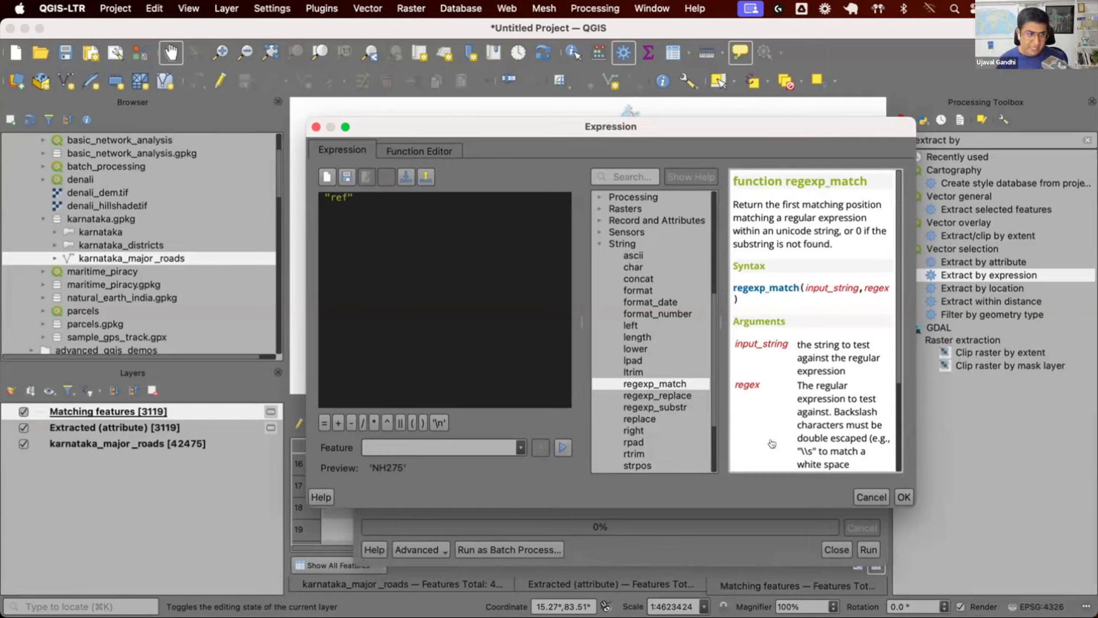
Switch to Chrome, open the course page's linked regular expression tutorial in a new tab and dismiss its sign-in prompt
key(super+Tab)
scroll(694, 405, down, 10)
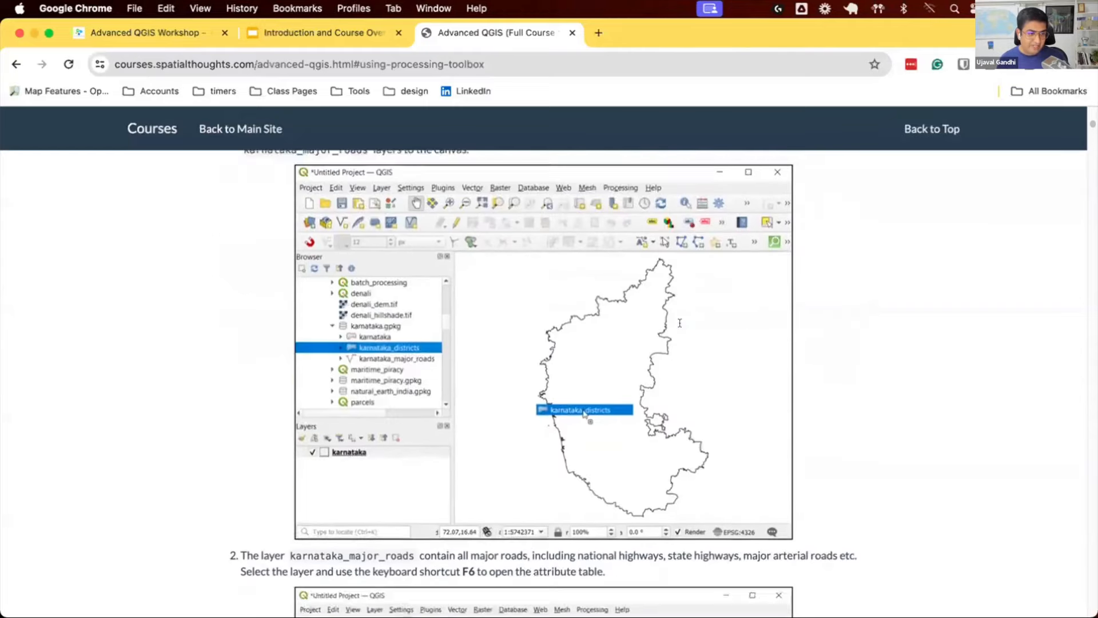
scroll(694, 405, down, 15)
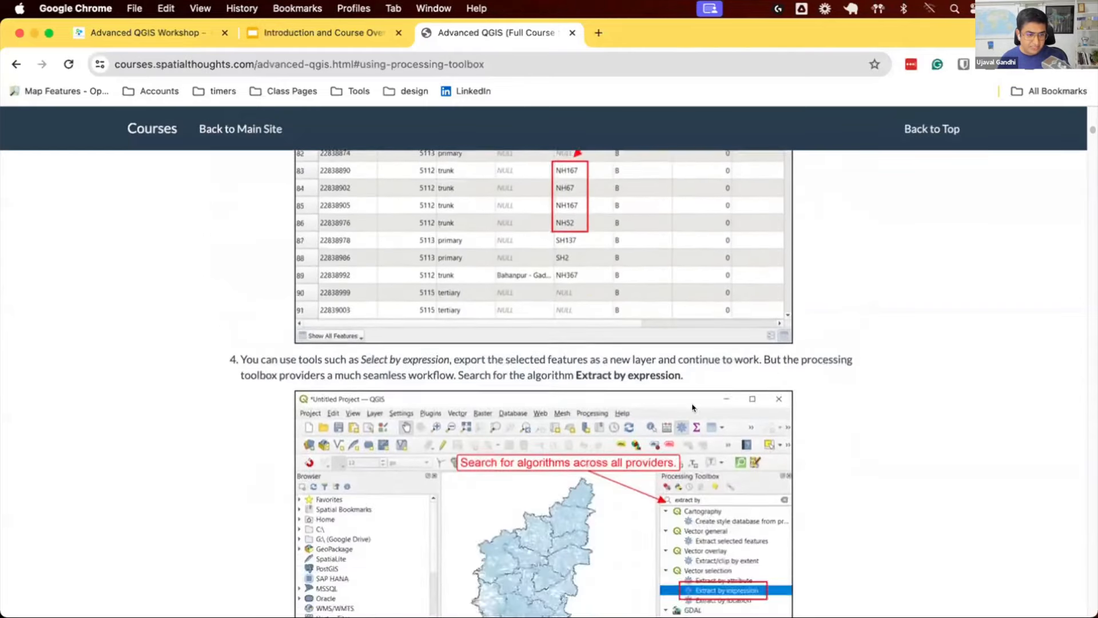
right_click(815, 441)
click(843, 313)
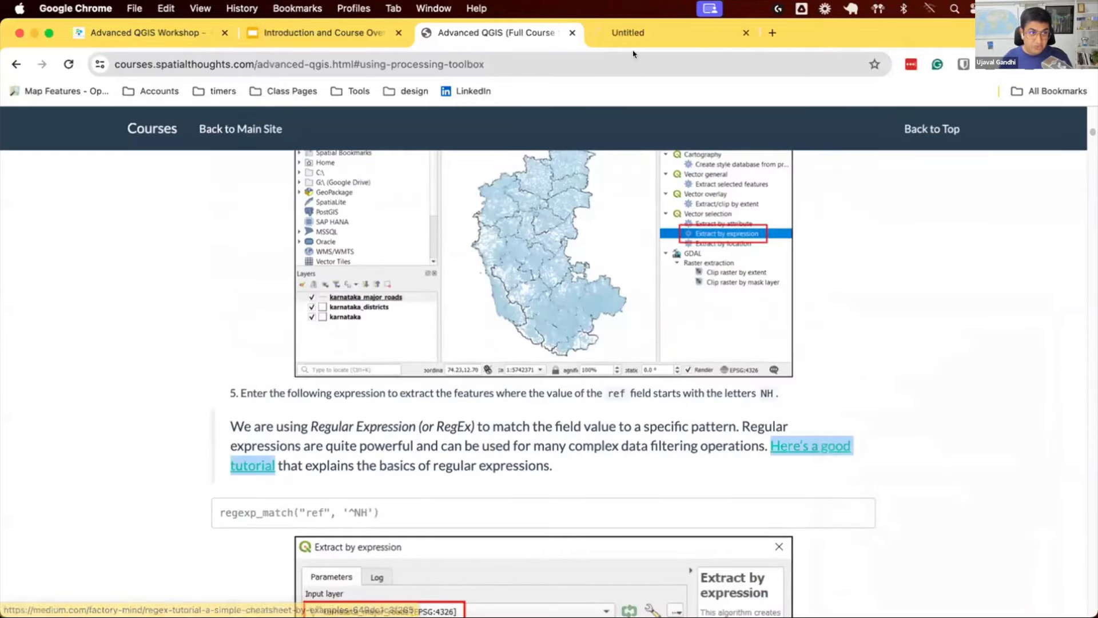
click(633, 41)
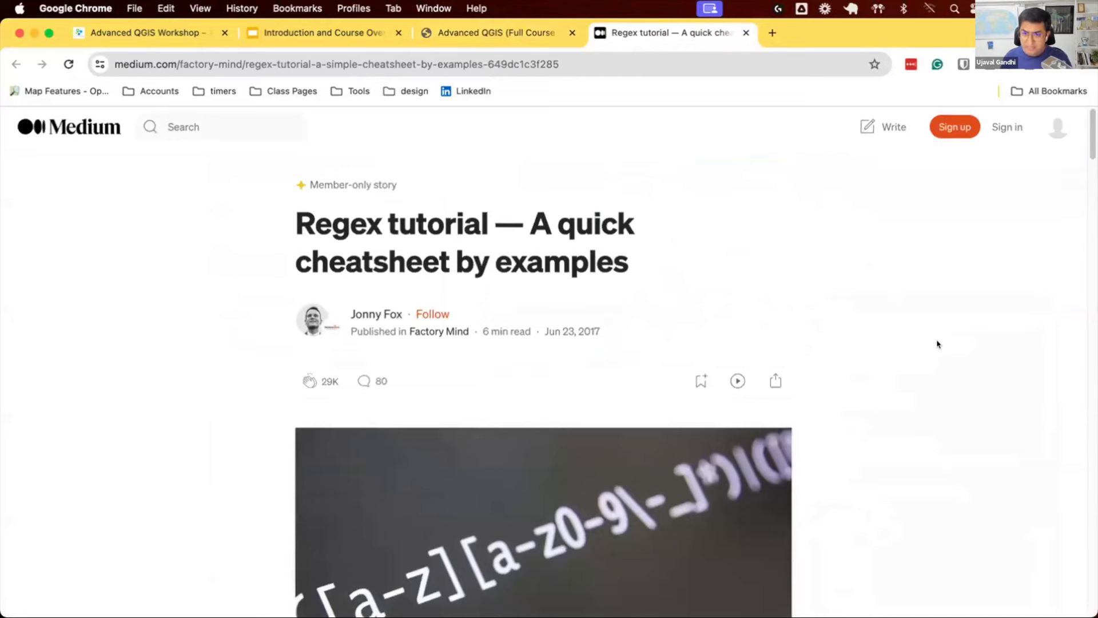
scroll(937, 344, down, 1)
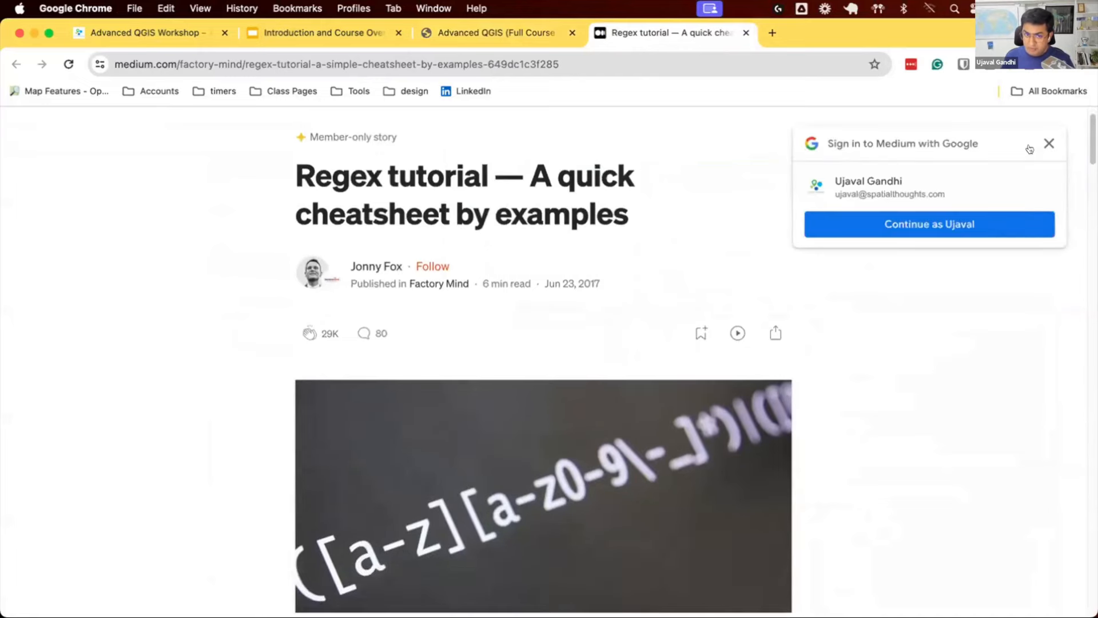
click(1046, 142)
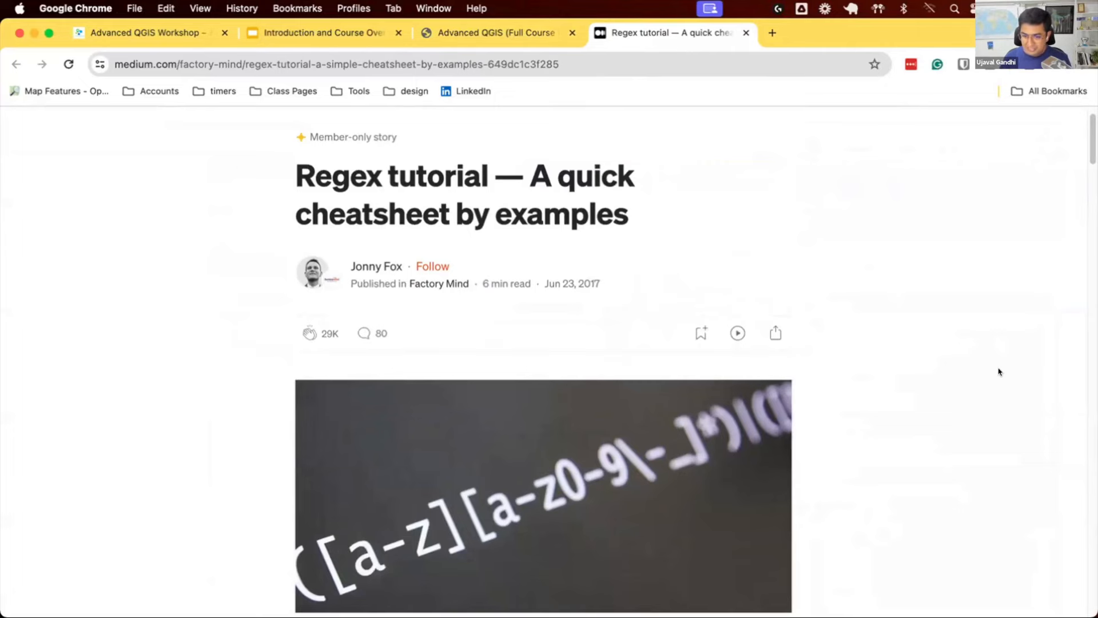
Examine the Anchors and Quantifiers examples in the regex tutorial, especially the ^ and $ anchors
scroll(999, 372, down, 4)
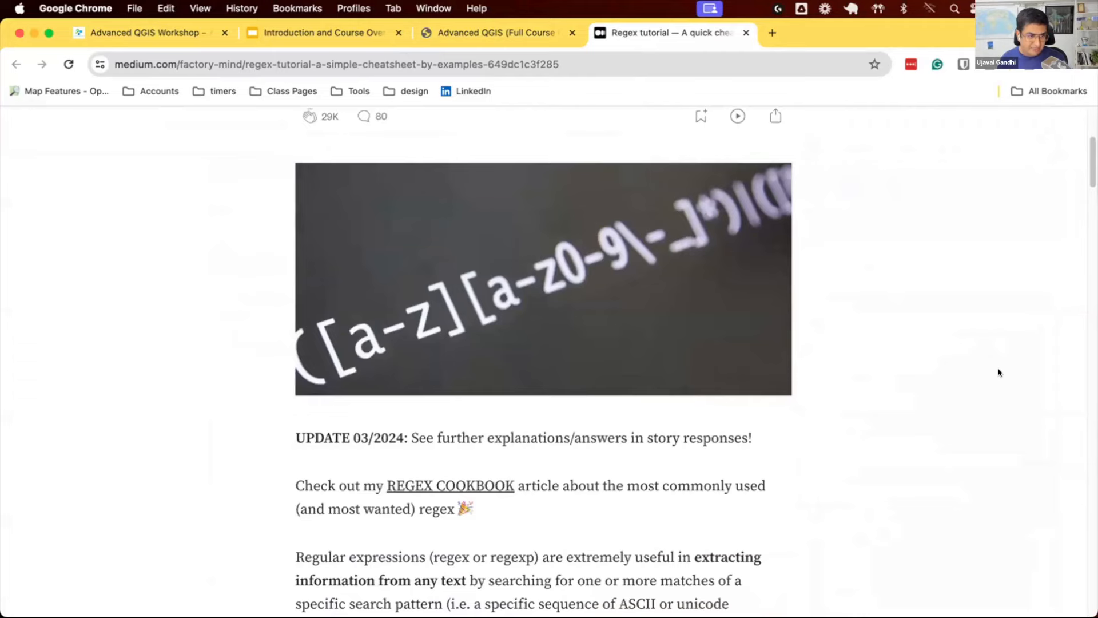
scroll(999, 373, down, 1)
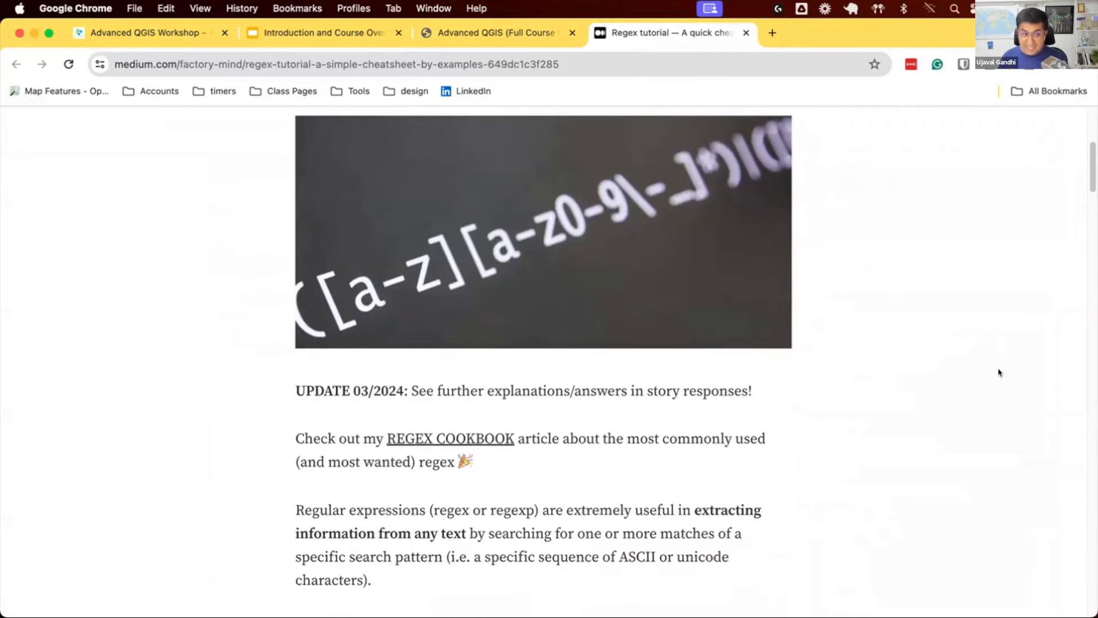
scroll(999, 372, down, 3)
scroll(999, 372, down, 7)
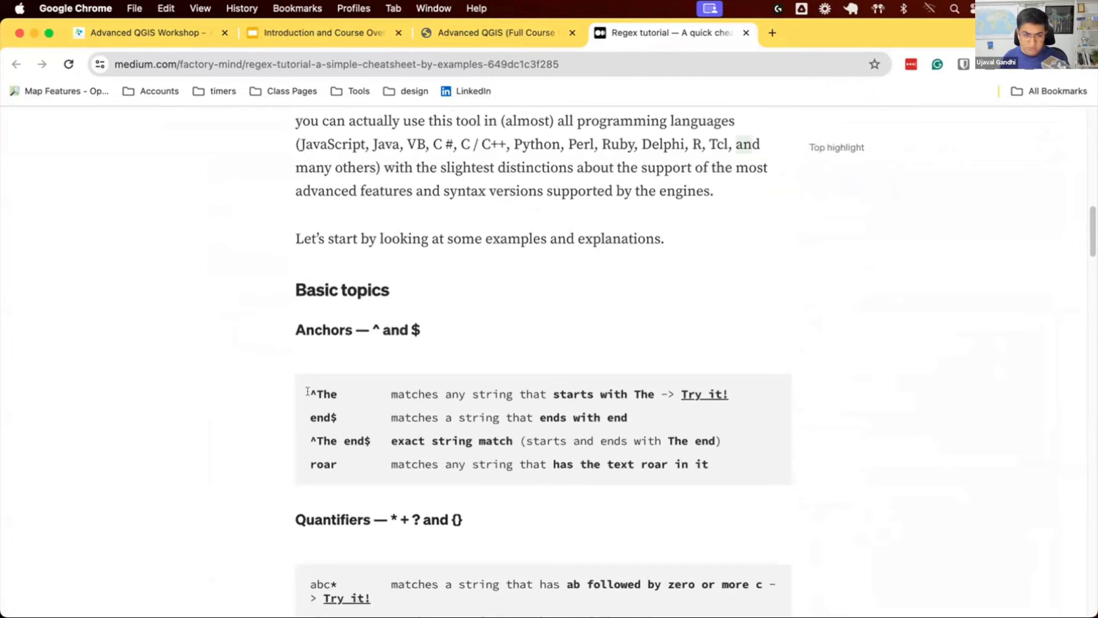
drag(310, 390, 317, 395)
click(331, 413)
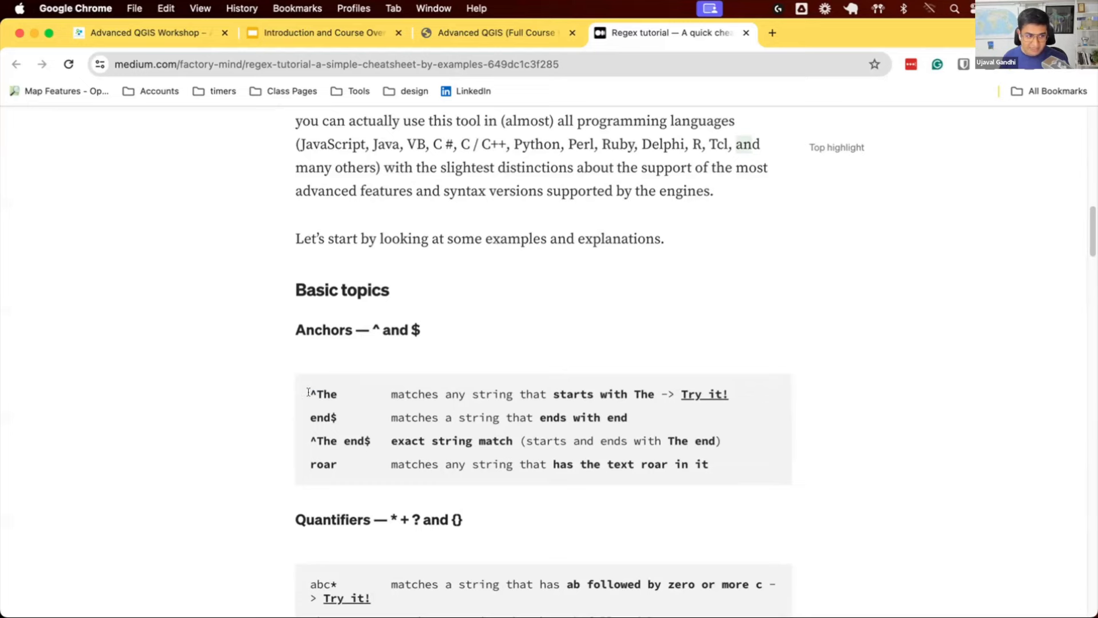
drag(316, 383, 335, 384)
click(335, 384)
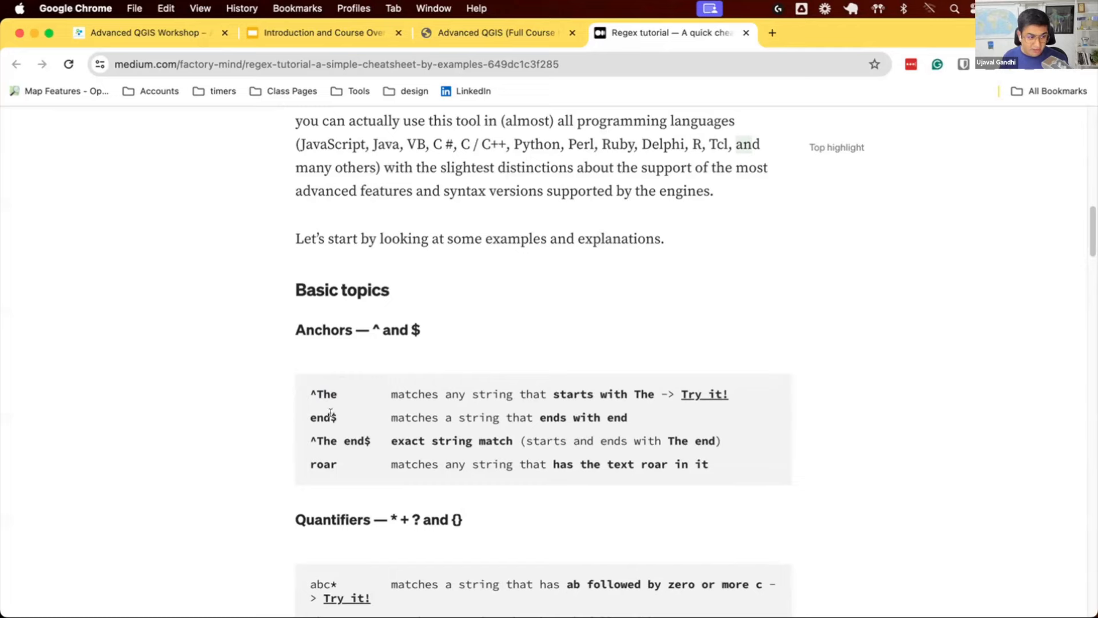
drag(337, 415, 330, 414)
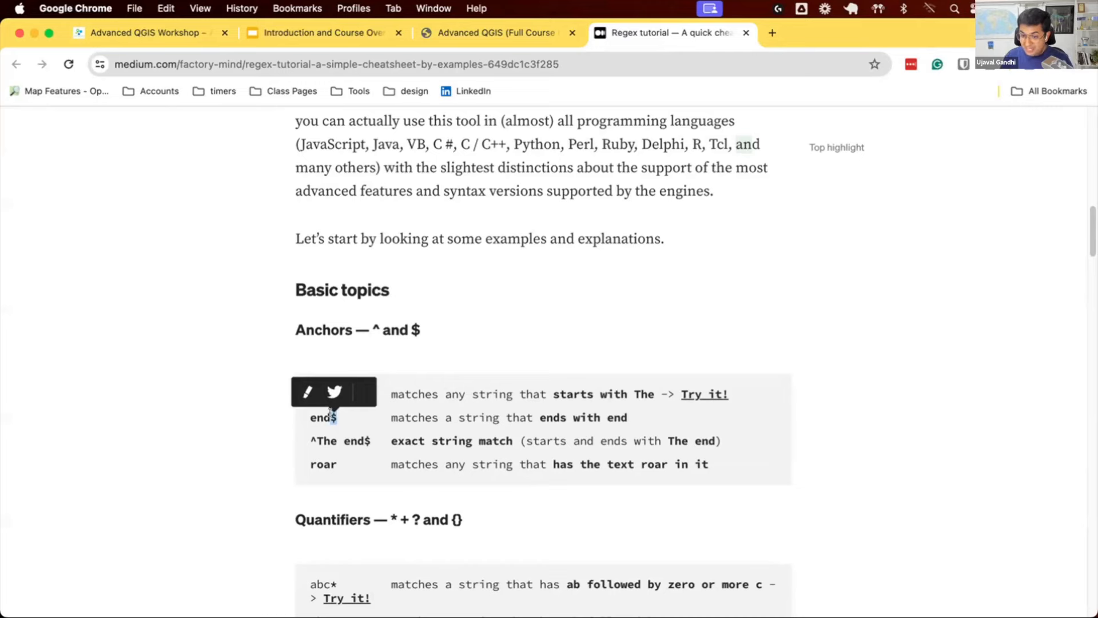
click(320, 413)
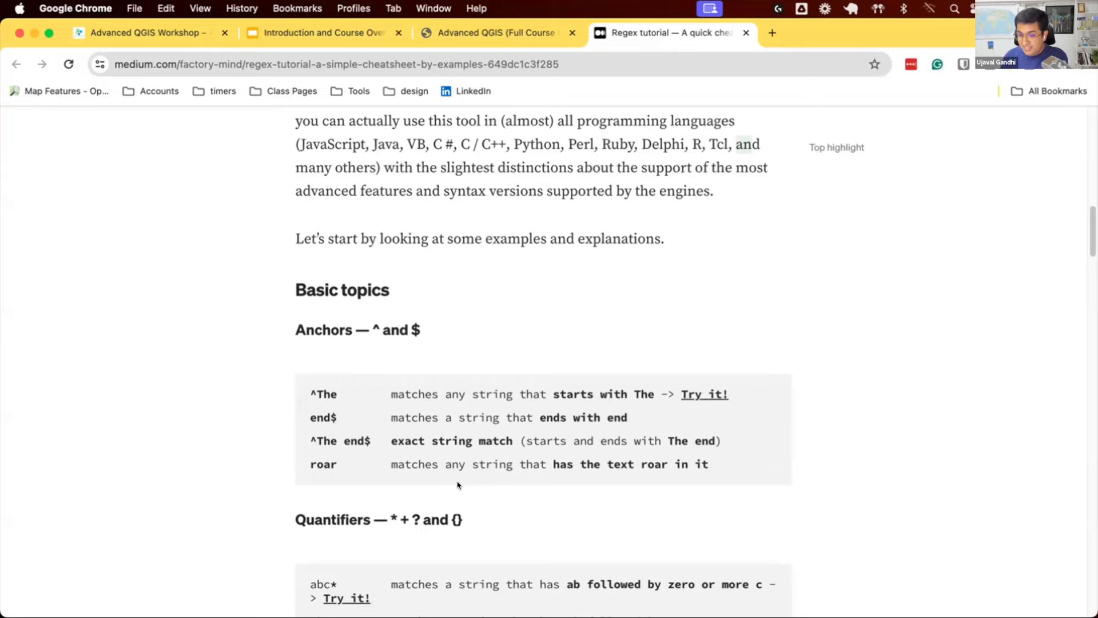
scroll(457, 486, down, 6)
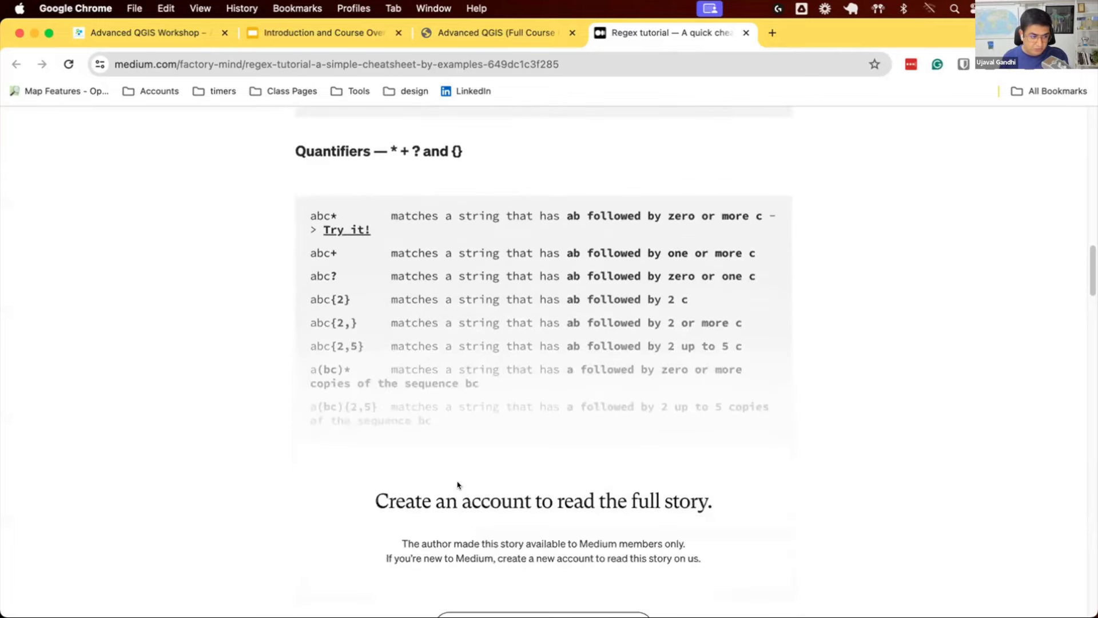
scroll(458, 485, up, 8)
scroll(457, 485, down, 1)
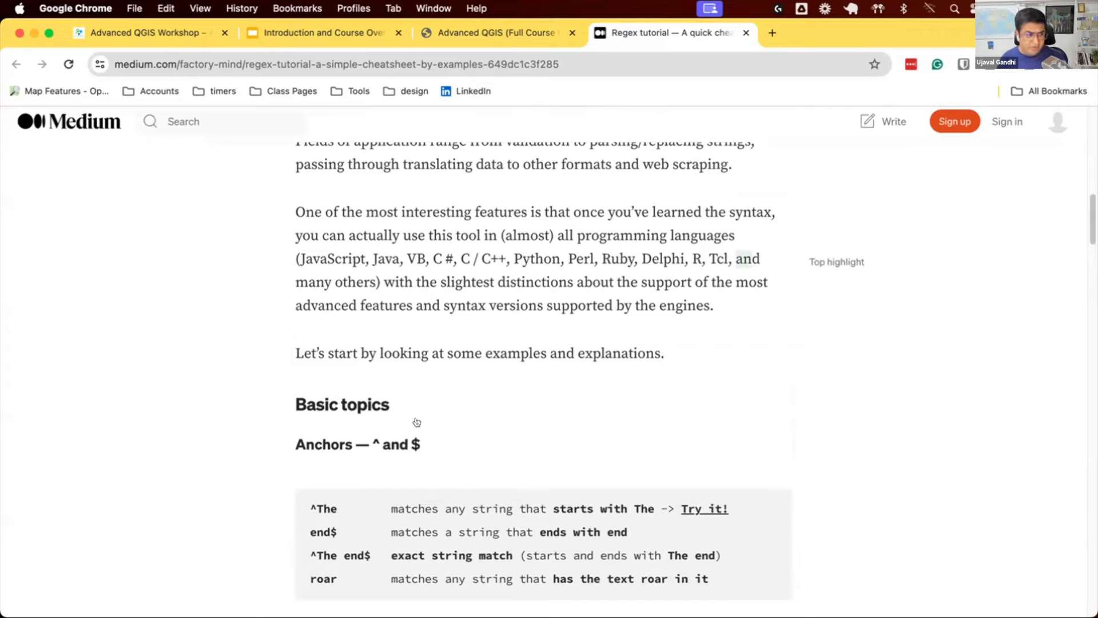
Switch back to QGIS and insert the regexp_match function before "ref" in the expression
key(super+Tab)
click(425, 194)
key(super+Left)
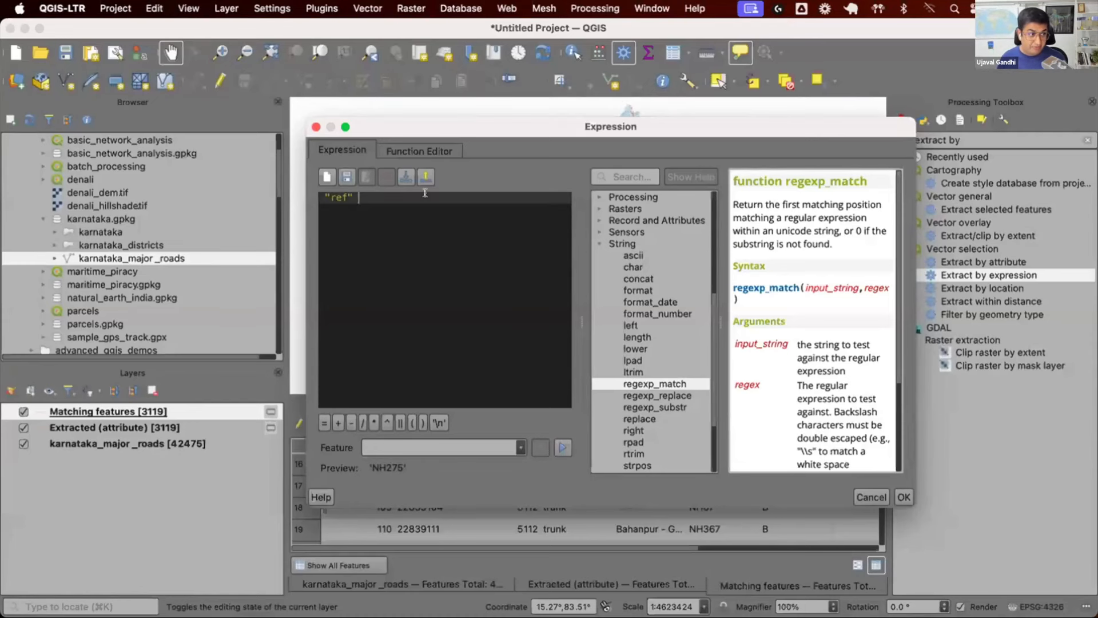
text(reg)
key(Down)
key(Down)
key(Down)
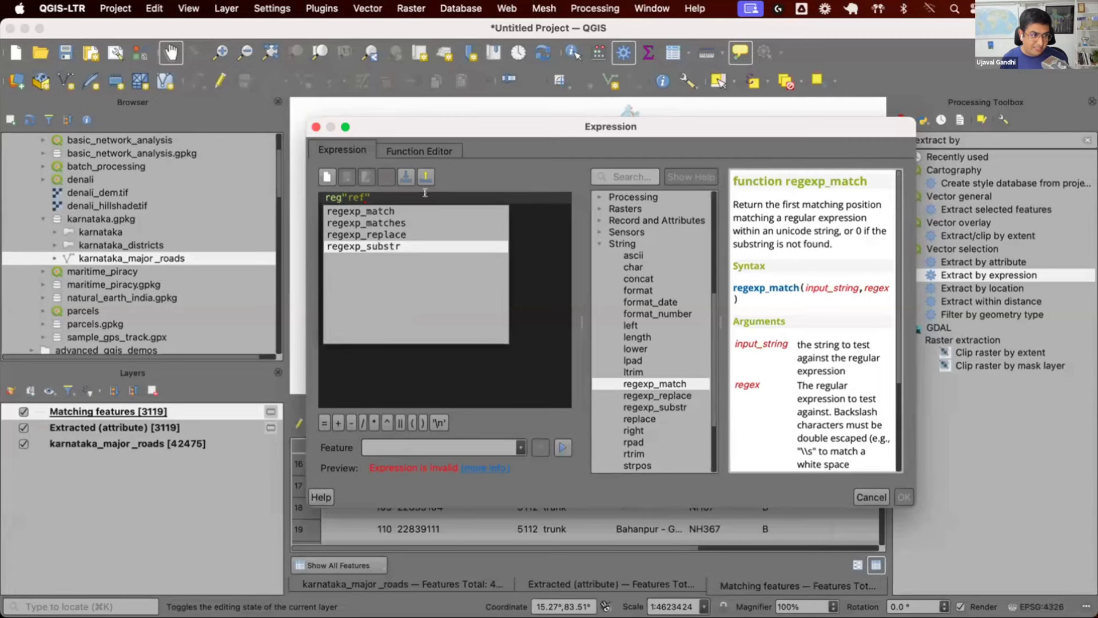
key(Up)
key(Up)
key(Up)
key(Return)
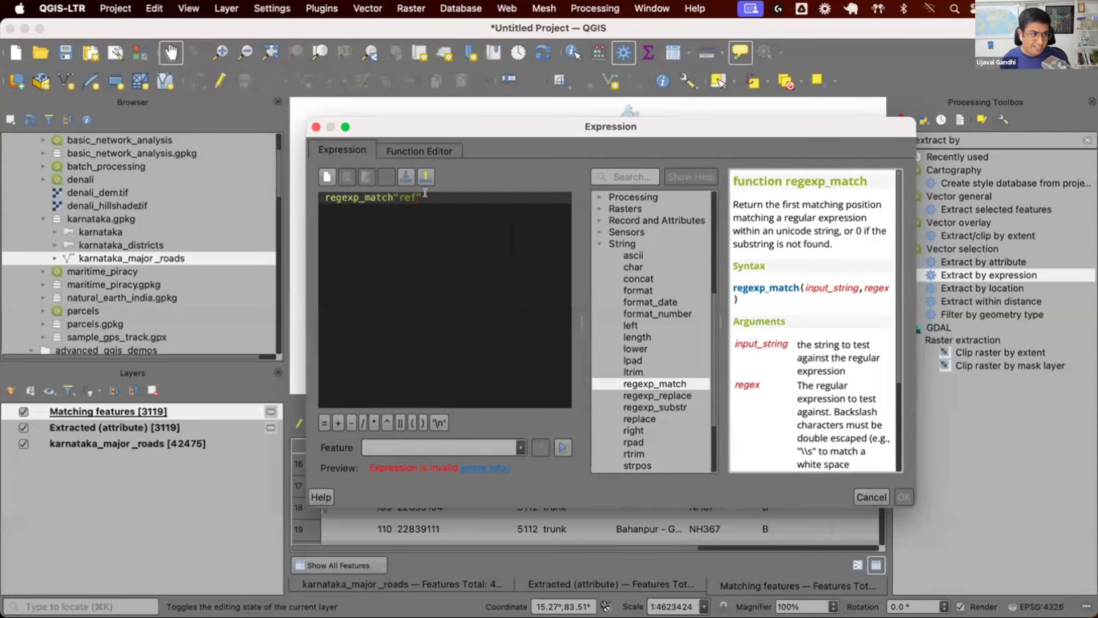
Complete the expression as regexp_match("ref", '^NH') and accept it
key(End)
text(, ')
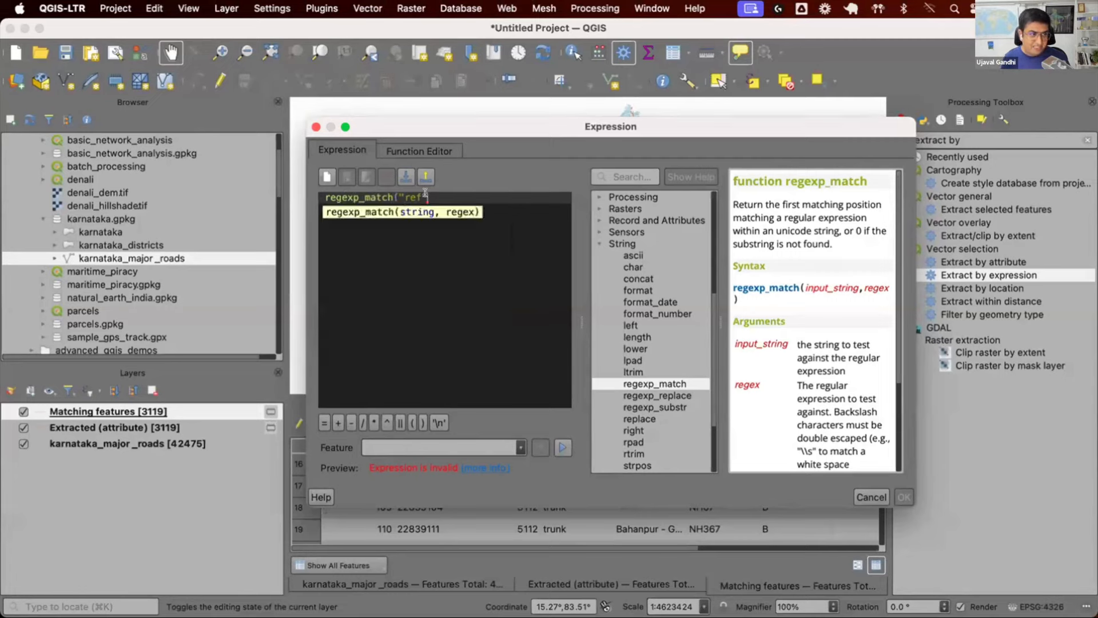
text(^NH)
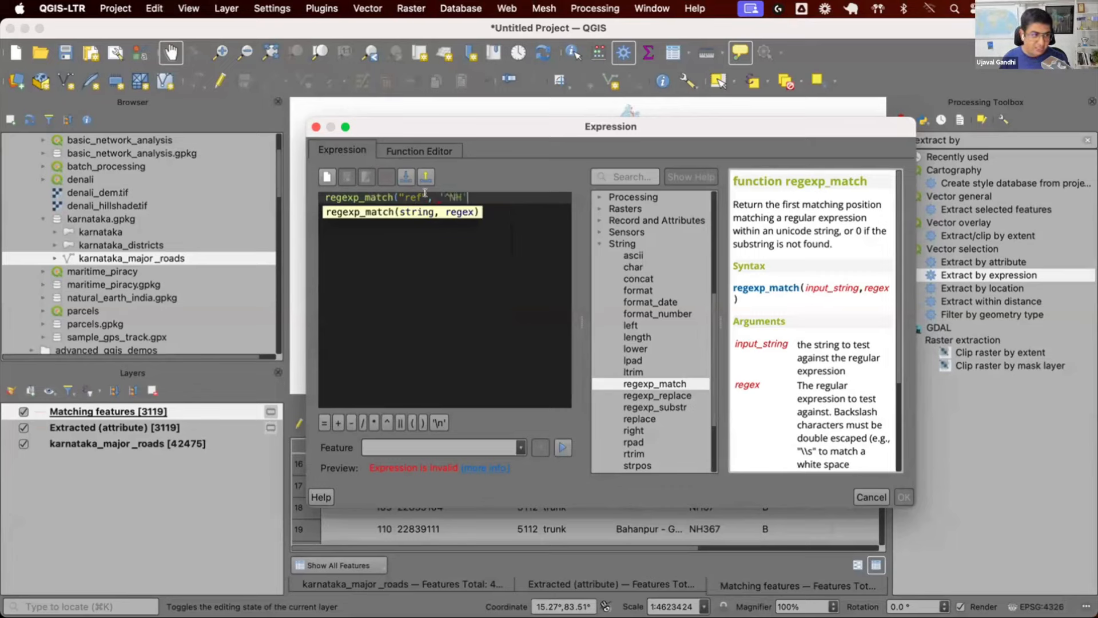
text('))
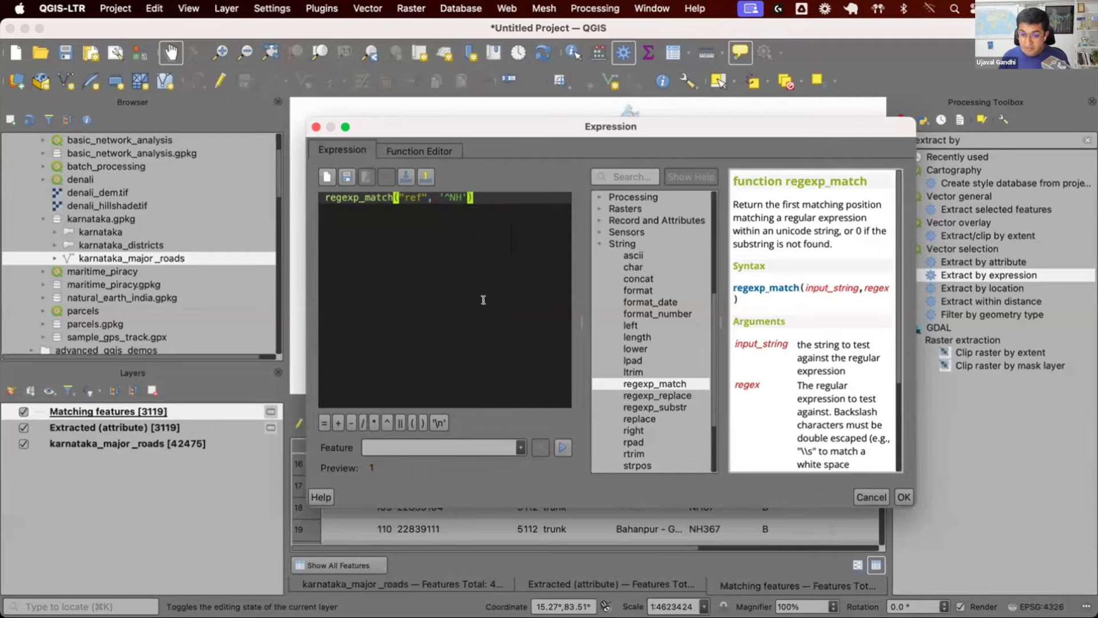
click(903, 497)
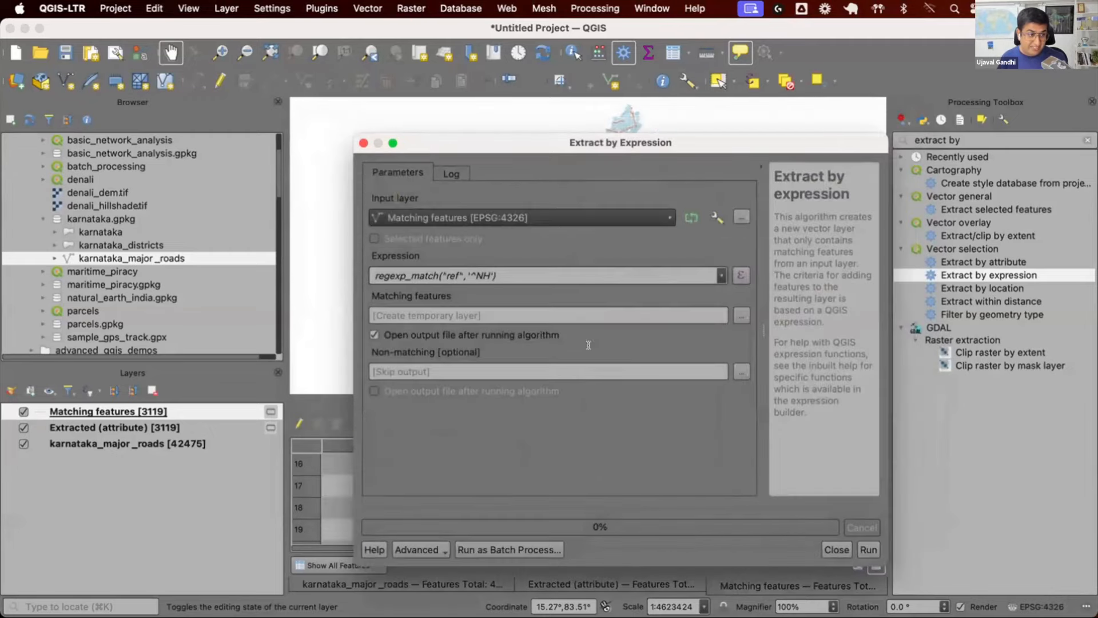
Set karnataka_major_roads as the input layer, run Extract by Expression to a temporary layer and close the dialog
click(484, 219)
click(484, 204)
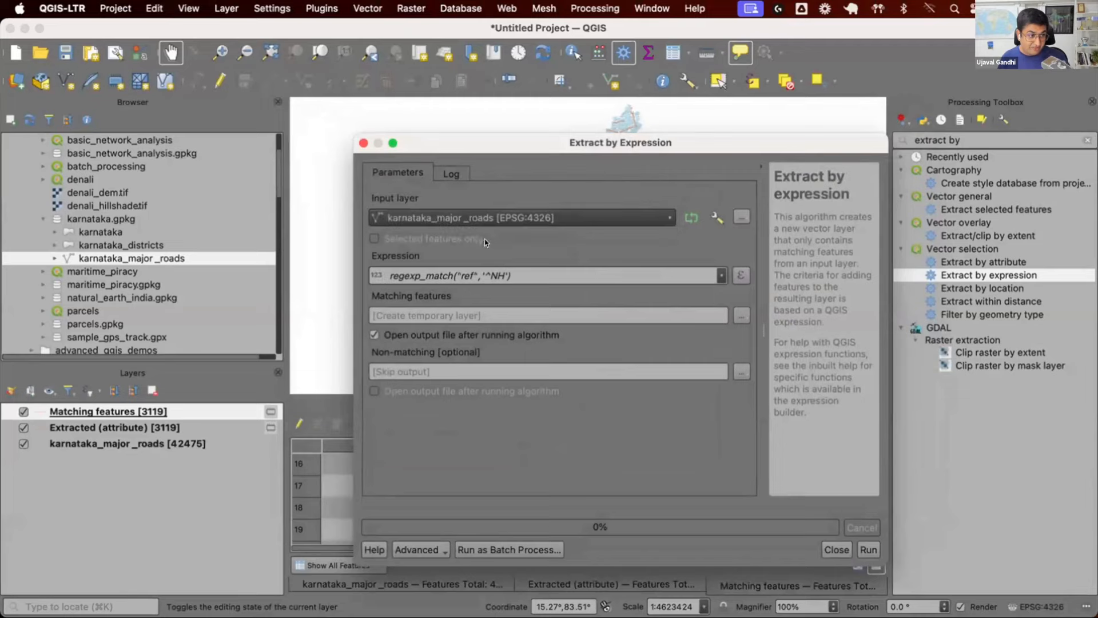
click(868, 549)
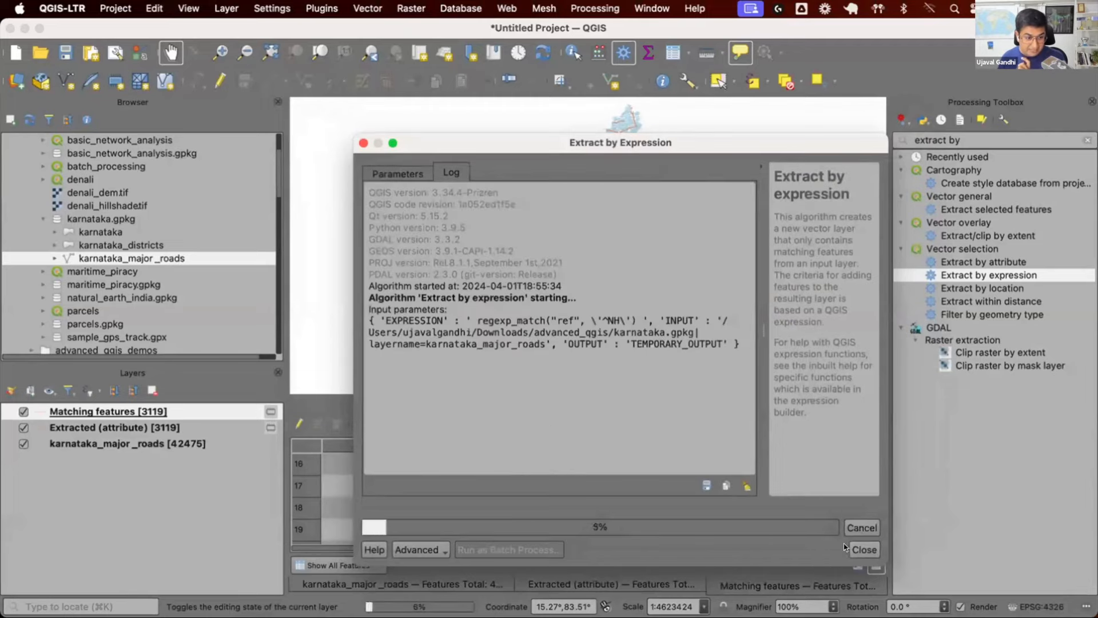
click(765, 550)
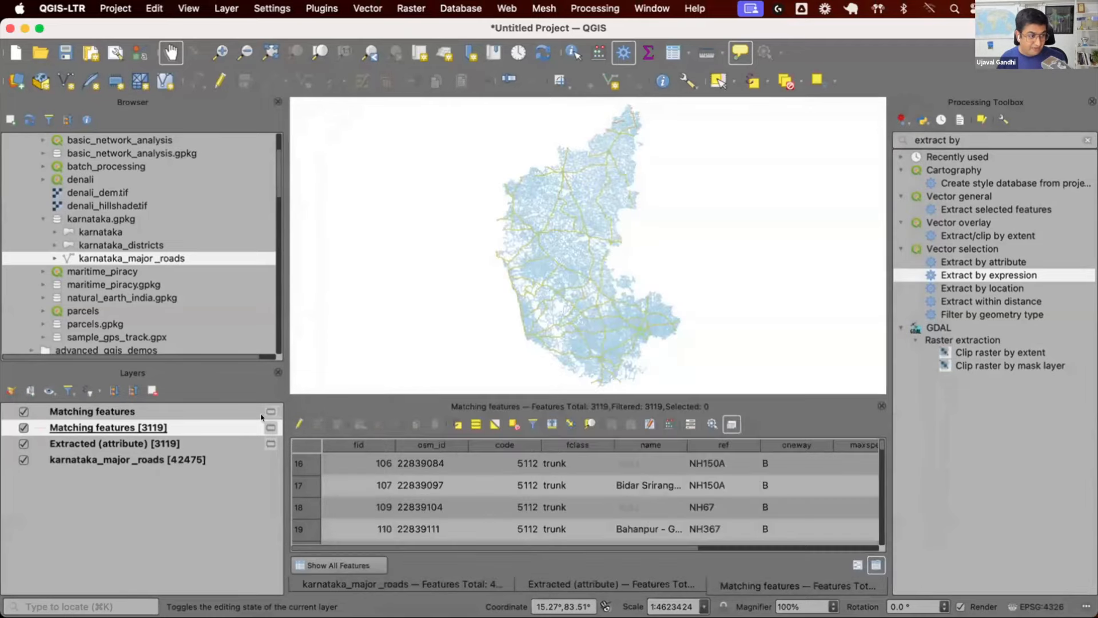
Show the feature count for the newest Matching features layer
click(237, 409)
right_click(236, 408)
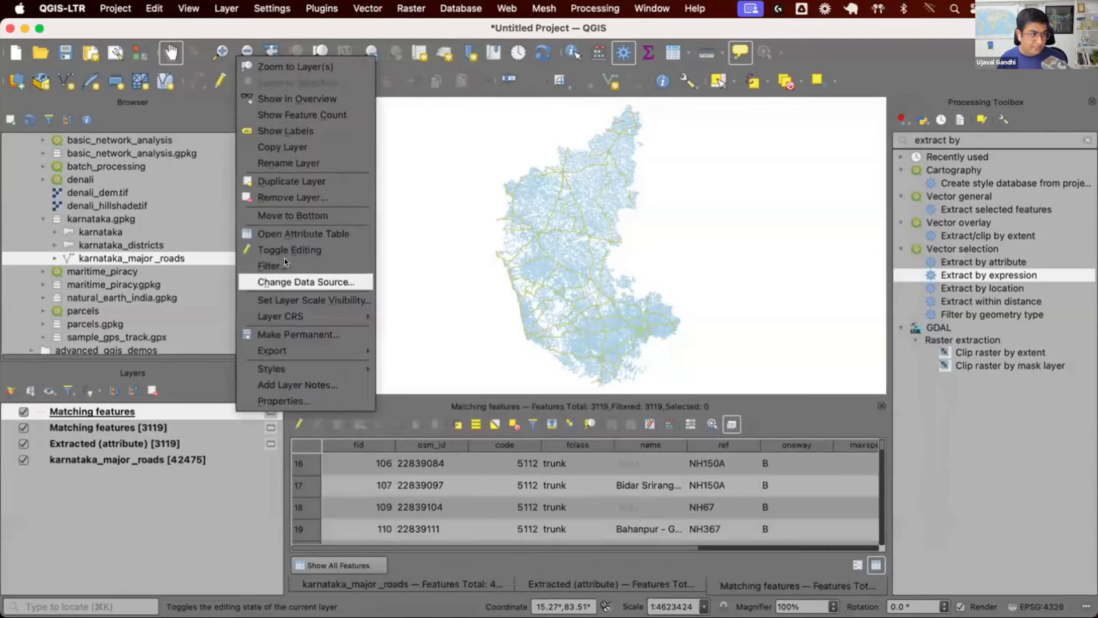
click(303, 113)
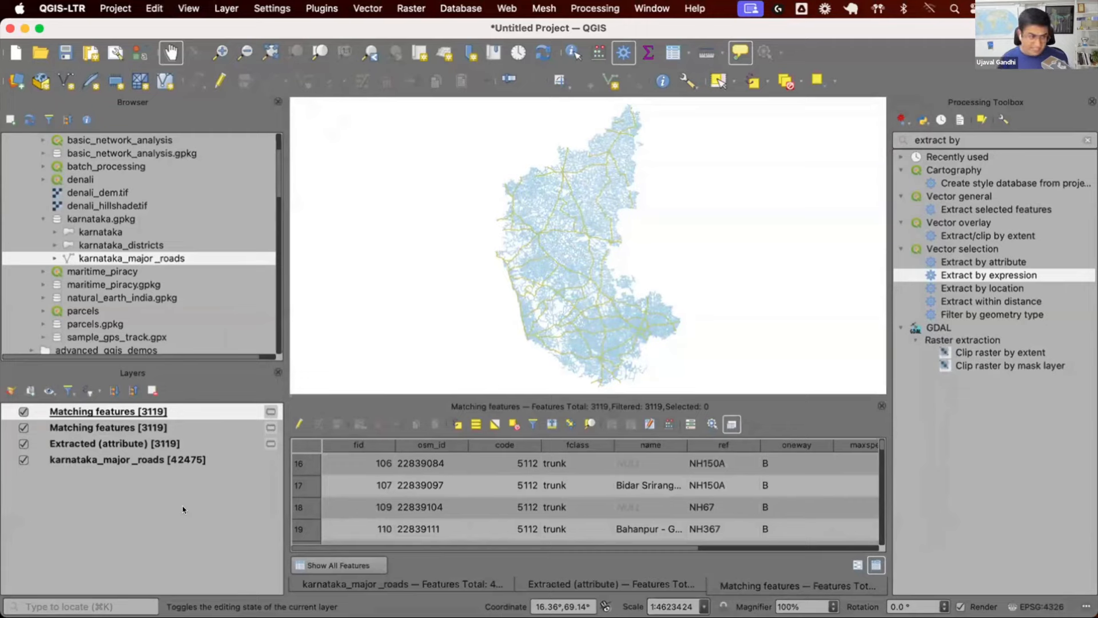
Remove the Extracted (attribute) layer and the older Matching features layer from the project
click(169, 446)
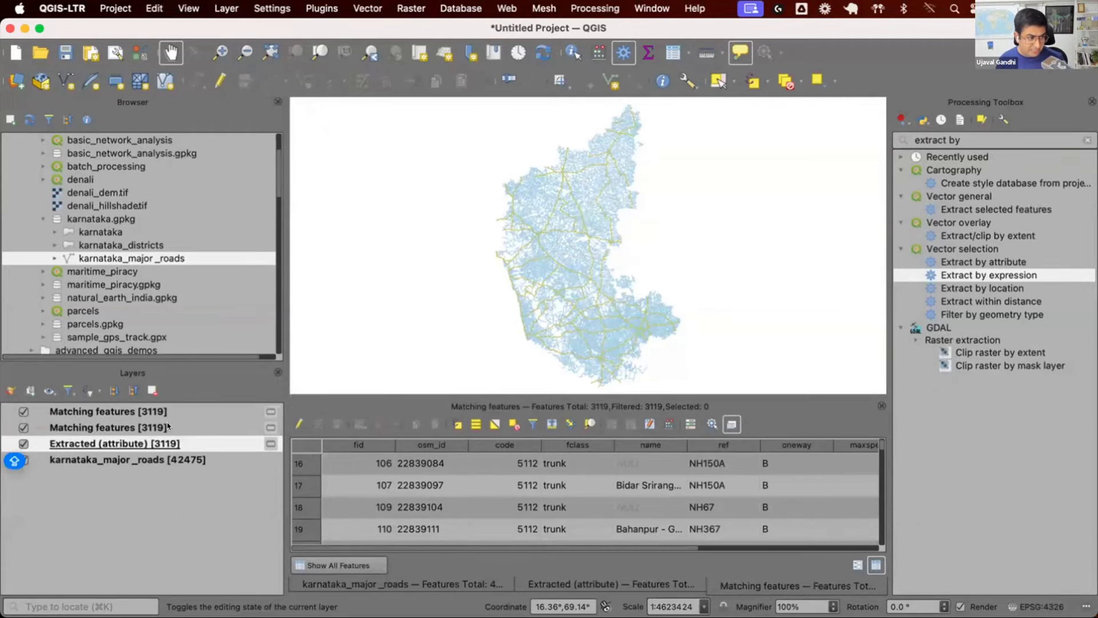
shift+click(167, 427)
right_click(167, 427)
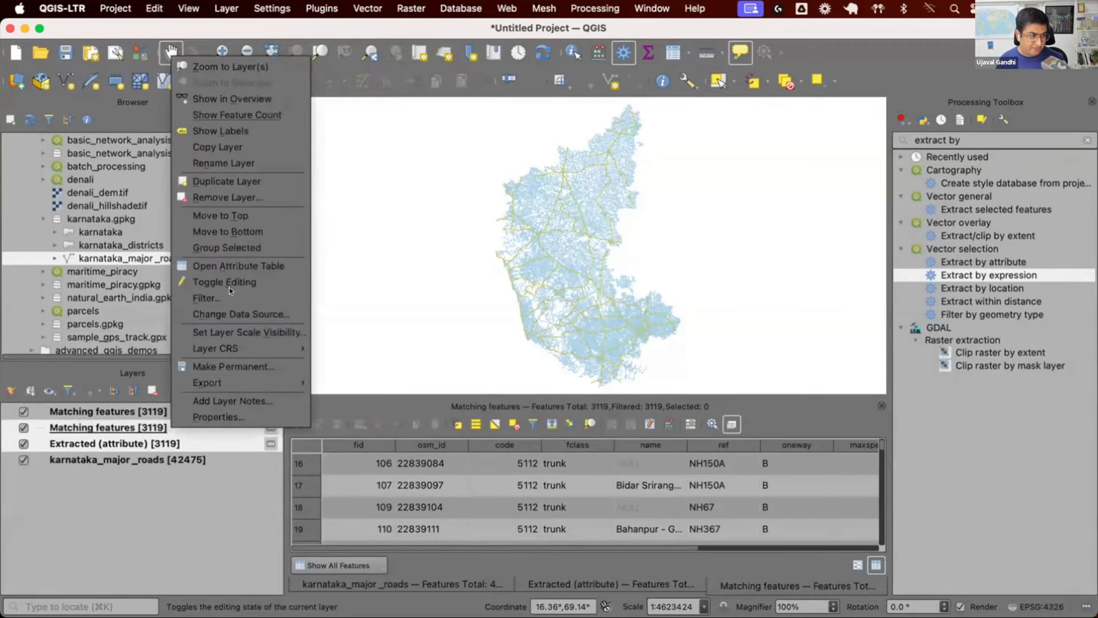
click(242, 201)
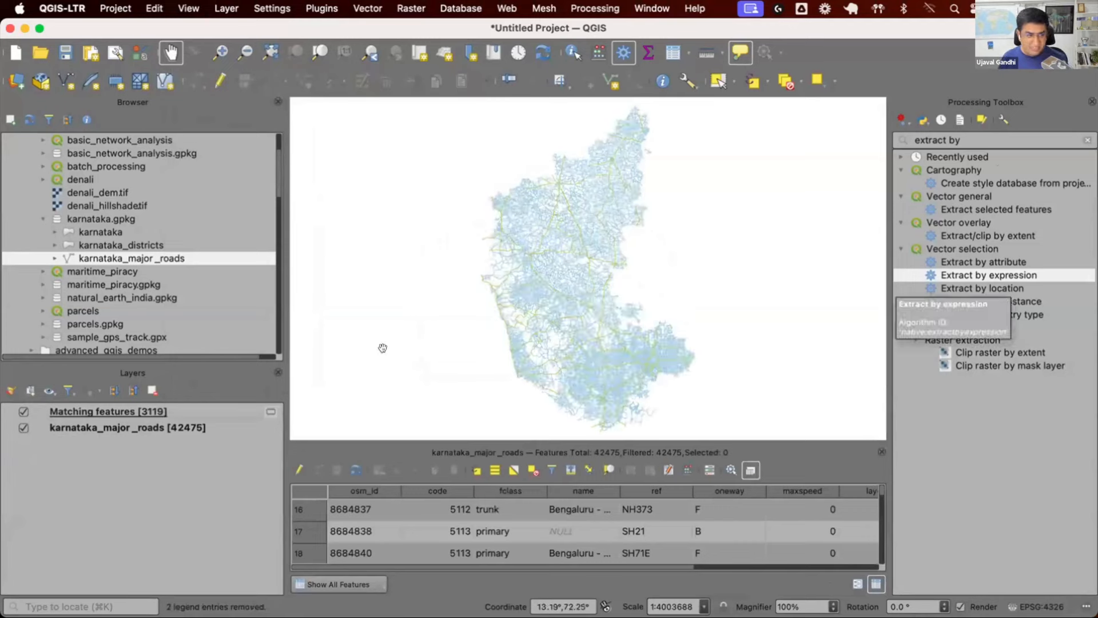
Switch to Chrome and review the regexp_match("ref", '^NH') expression on the Advanced QGIS course page
click(191, 426)
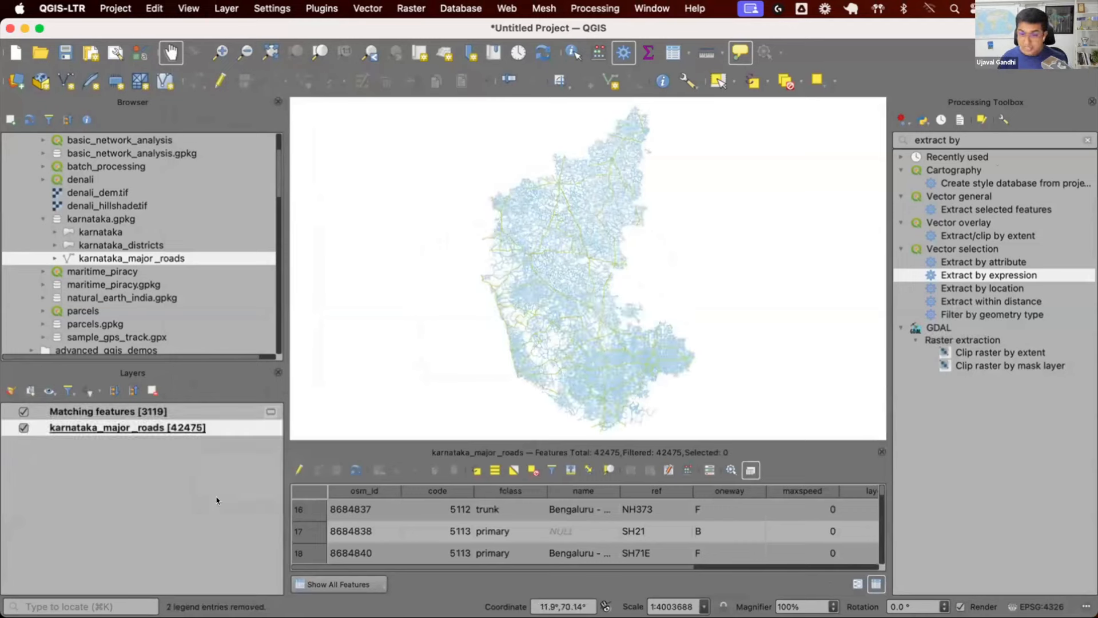
key(super+Tab)
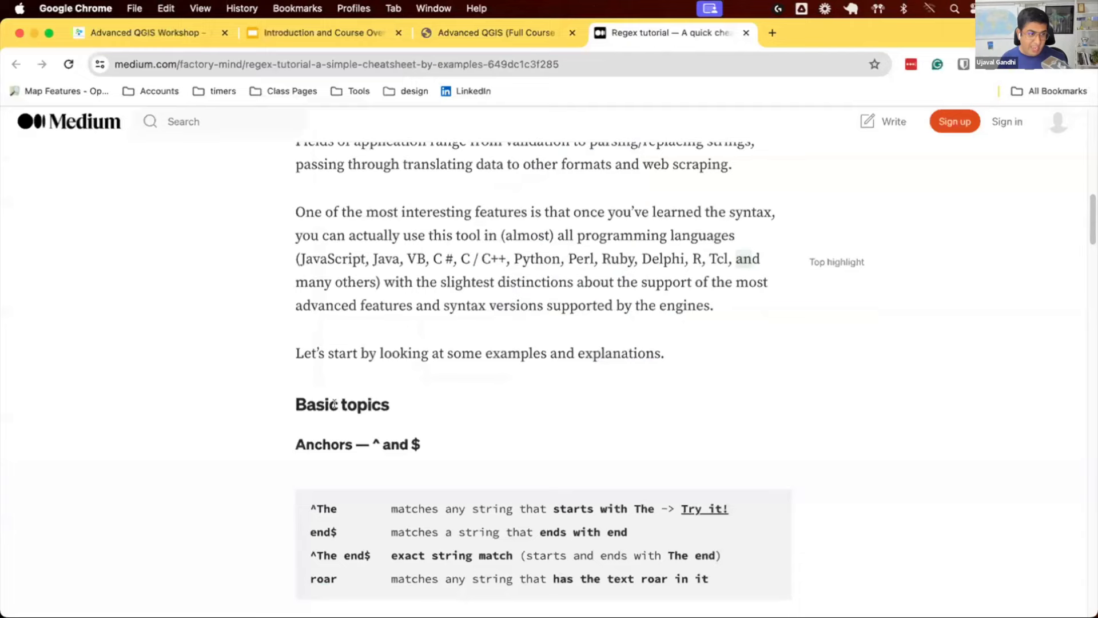
click(462, 30)
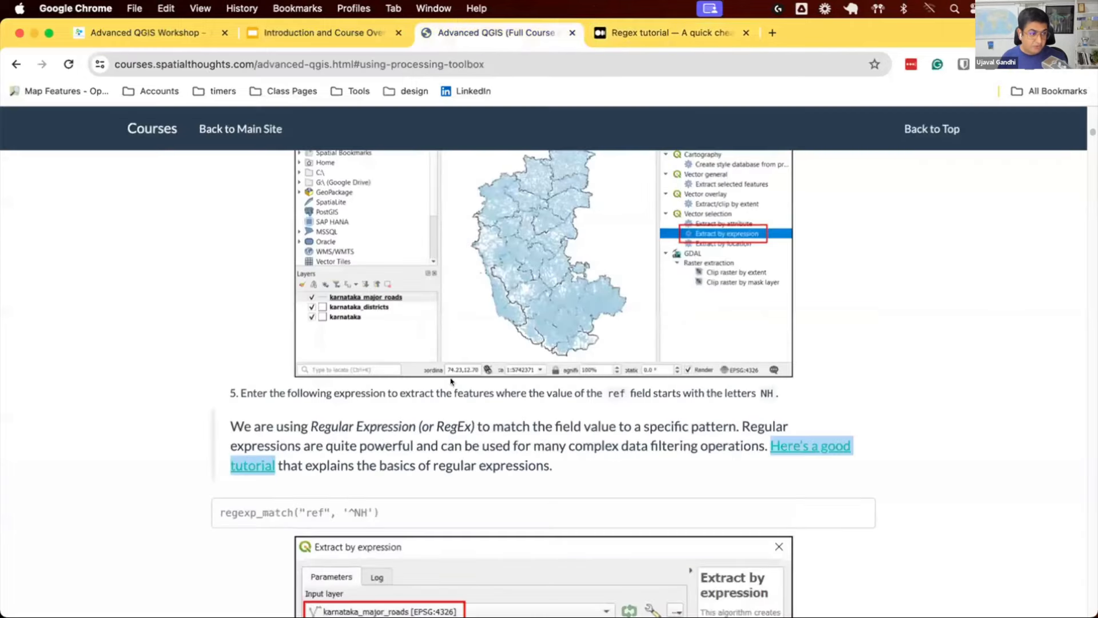
triple_click(248, 500)
scroll(474, 450, down, 1)
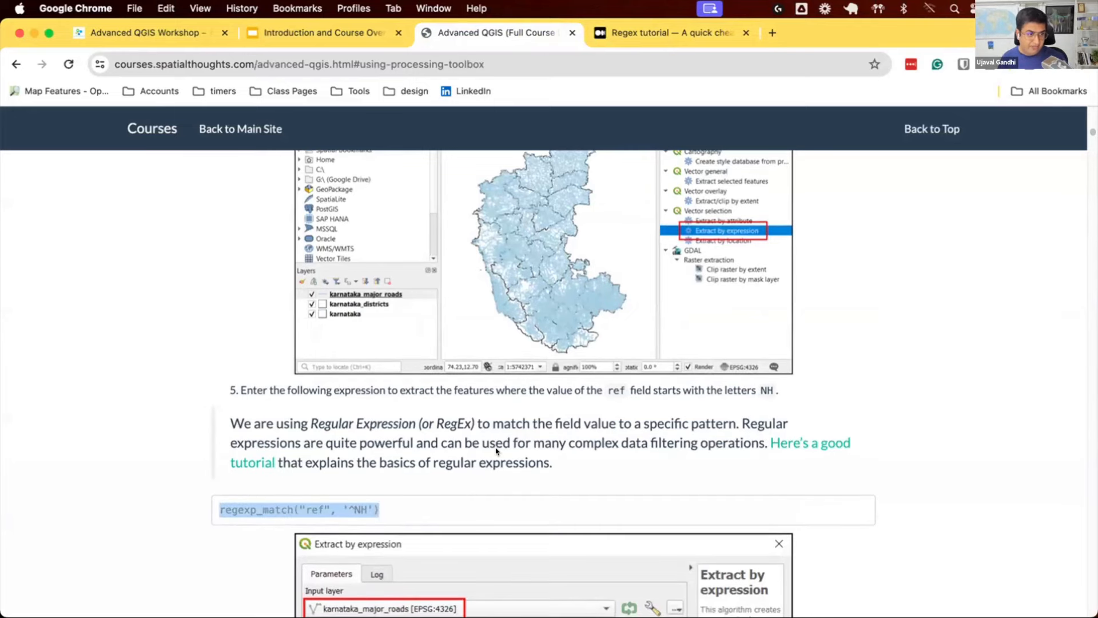
Switch back to QGIS and open the attribute table of the Matching features layer
key(super+Tab)
click(169, 414)
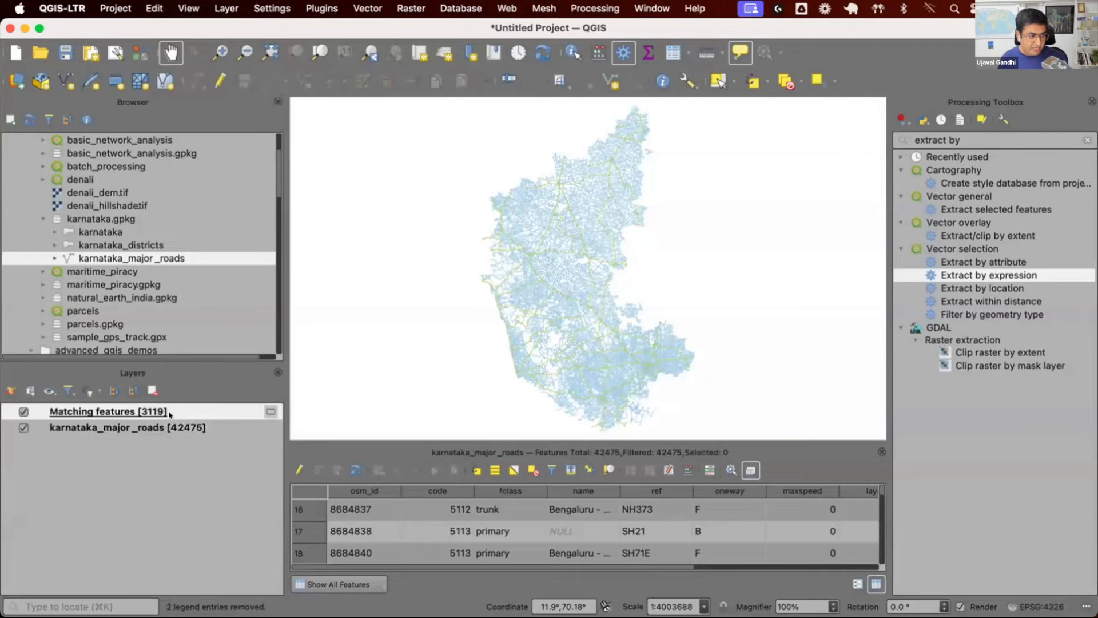
right_click(169, 414)
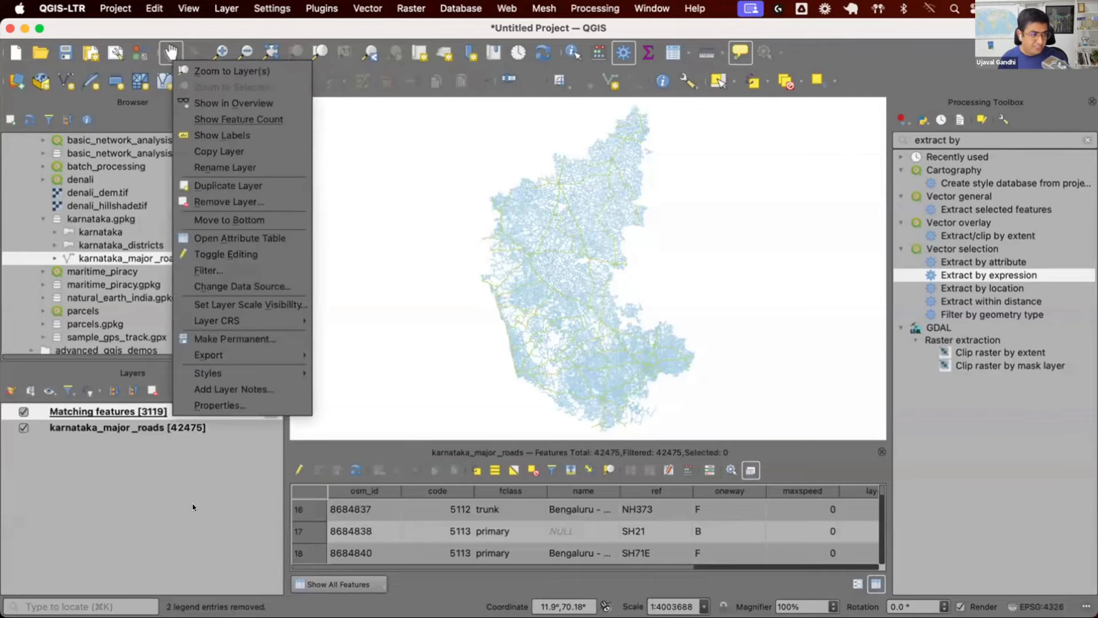
click(192, 504)
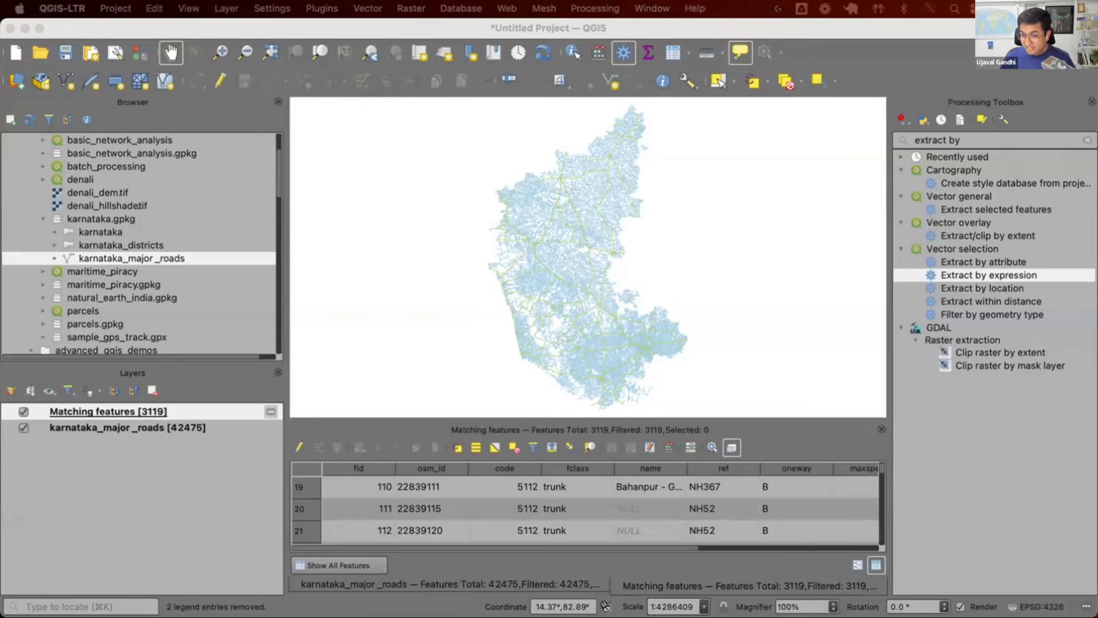
In a new Chrome tab, ask ChatGPT to "write a regular expression to extract string that starts with NH and ends with any characters from A-Z"
key(super+Tab)
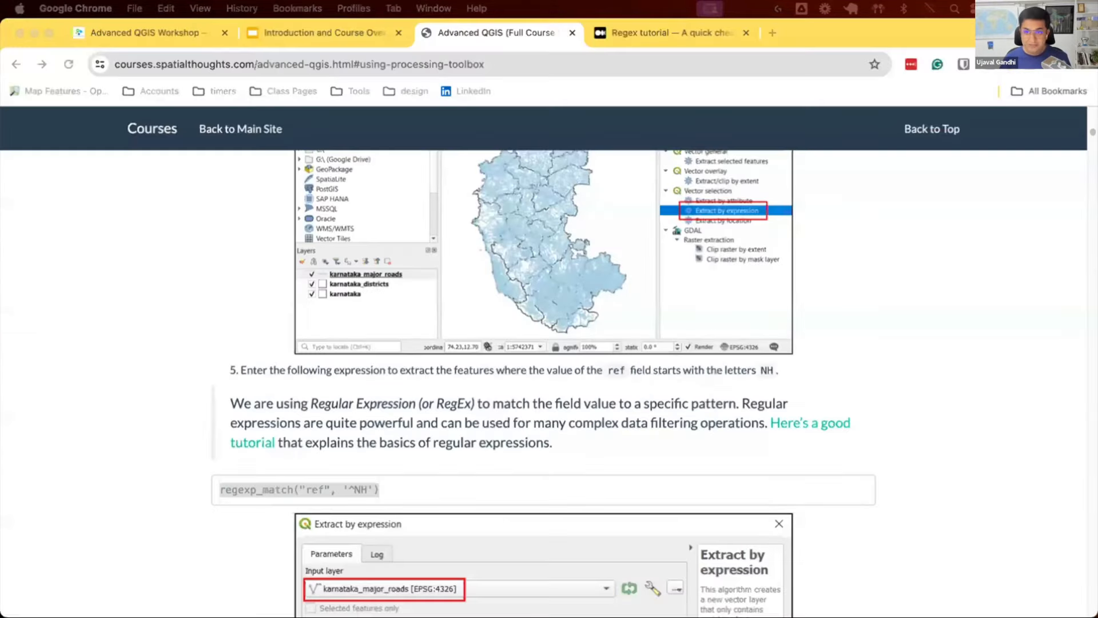
drag(842, 6, 790, 30)
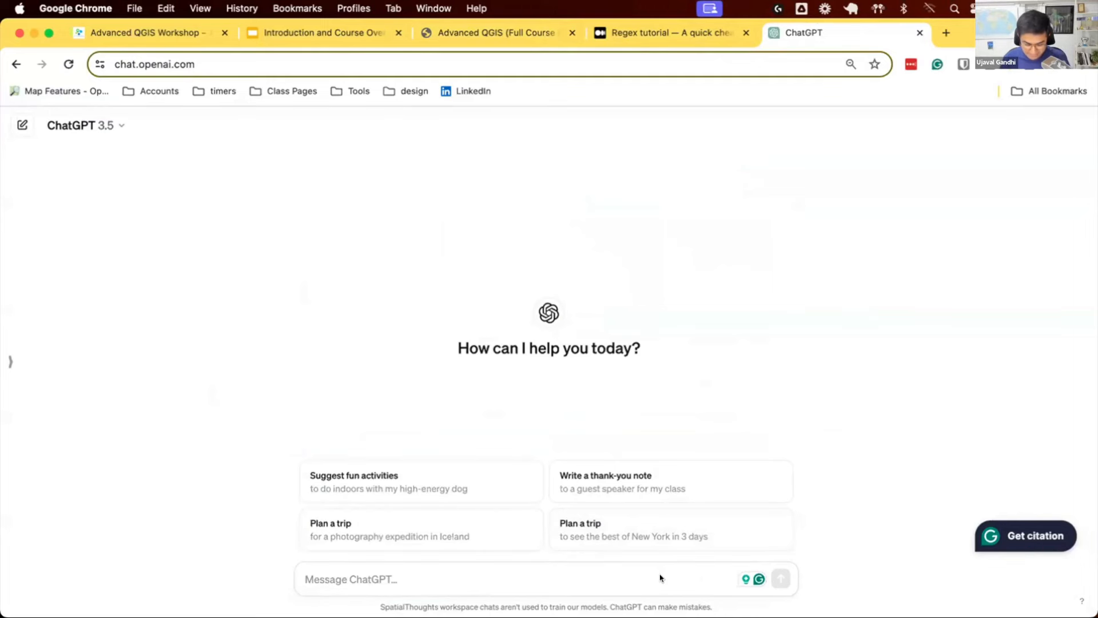
text(write a regul)
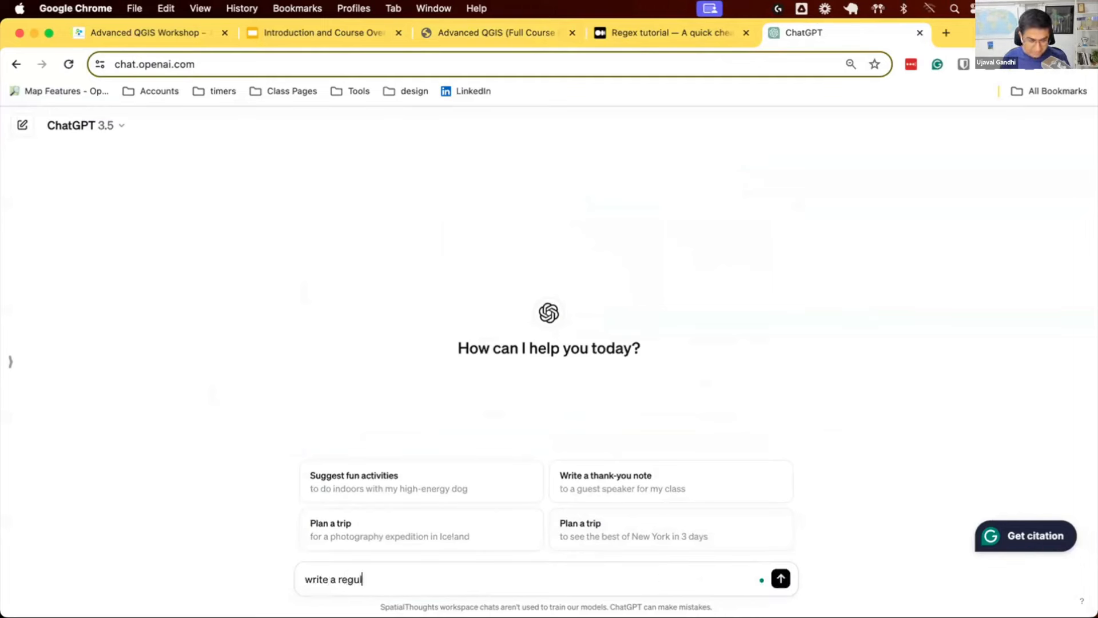
text(ar expression to ext)
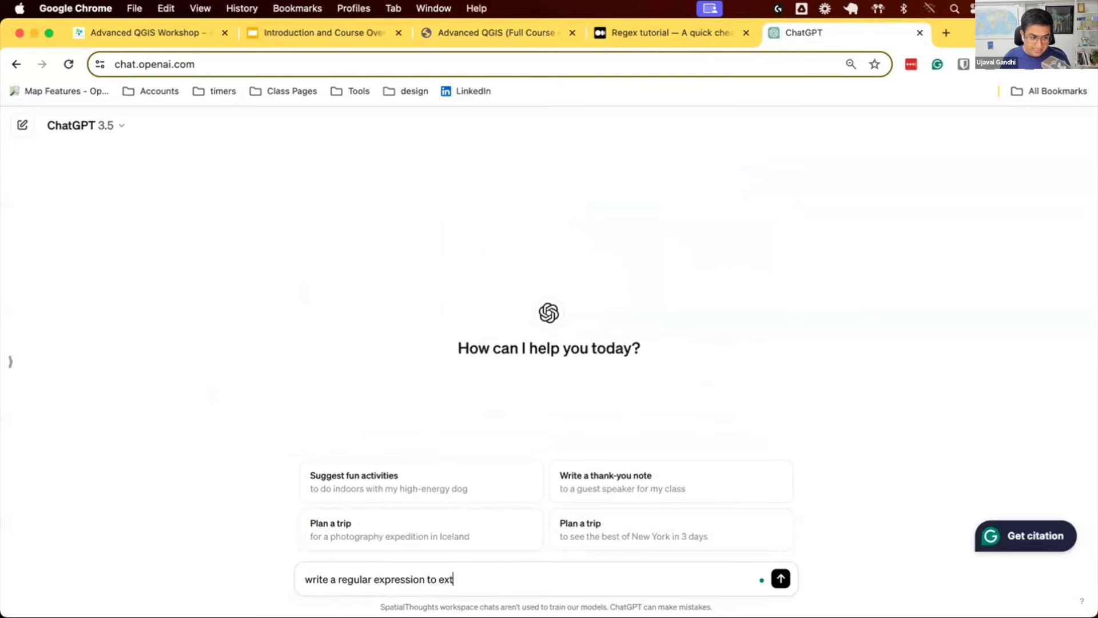
text(ract string )
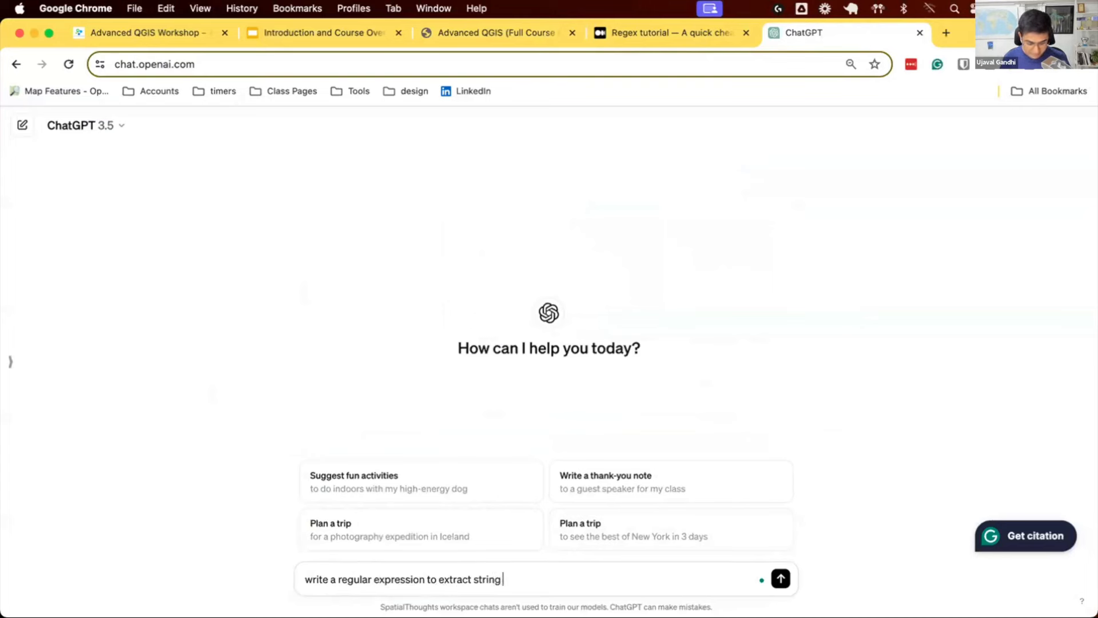
text(that starts with )
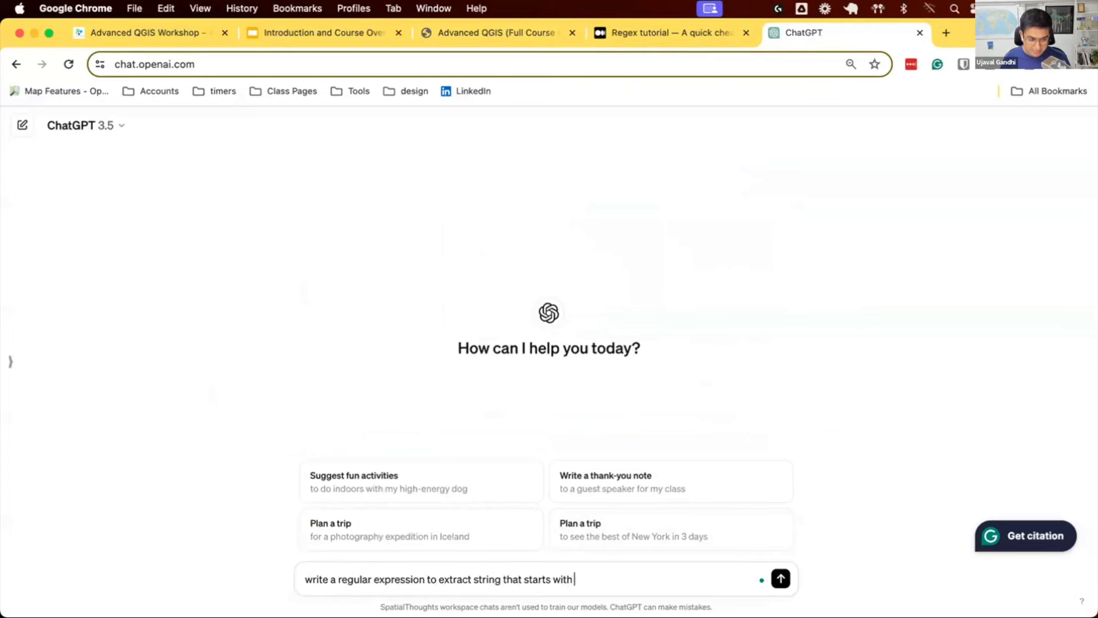
text(NH and end)
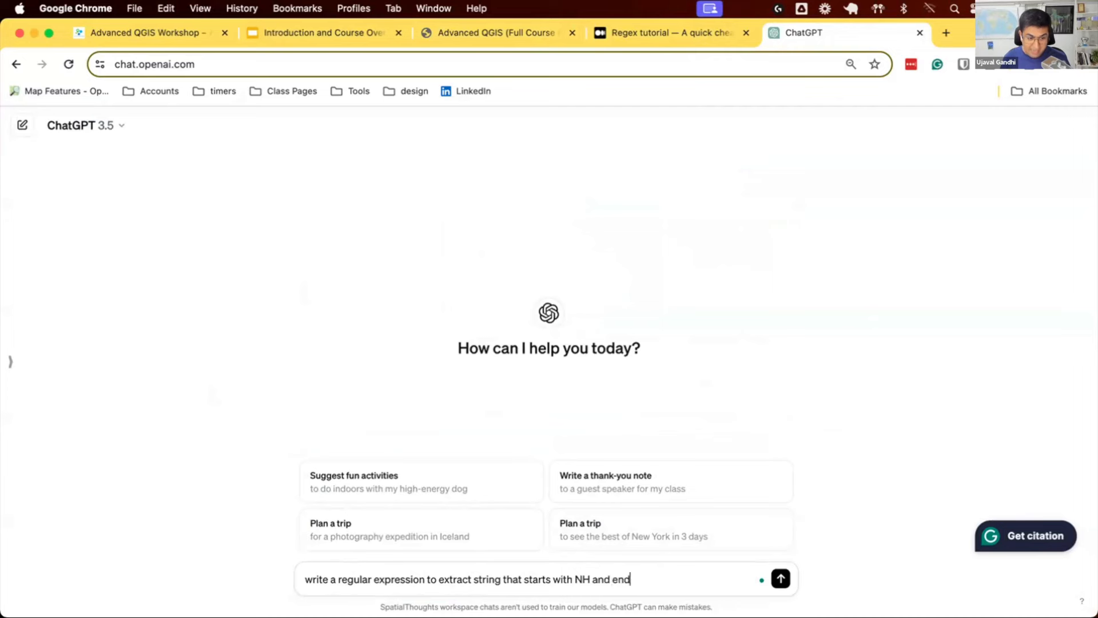
text(s with any )
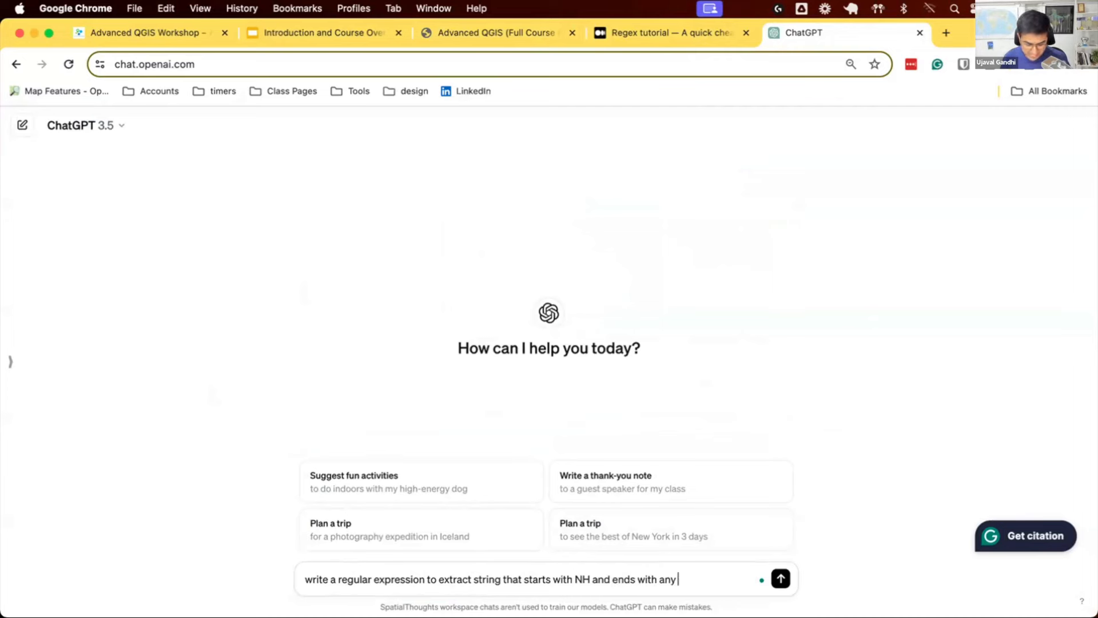
text(charact)
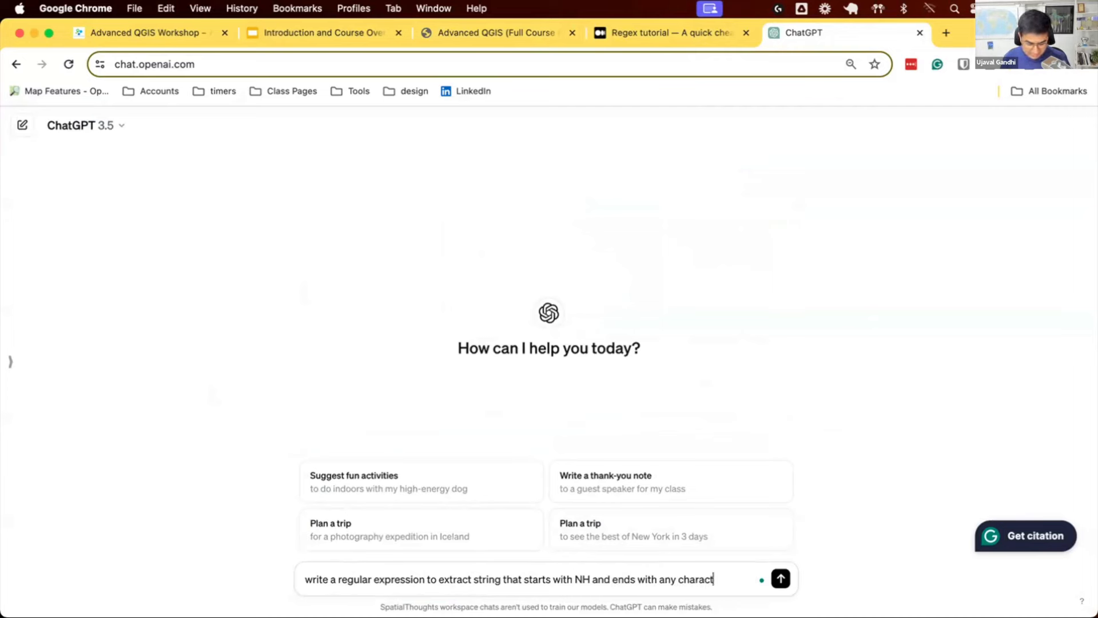
text(ers from A-Z)
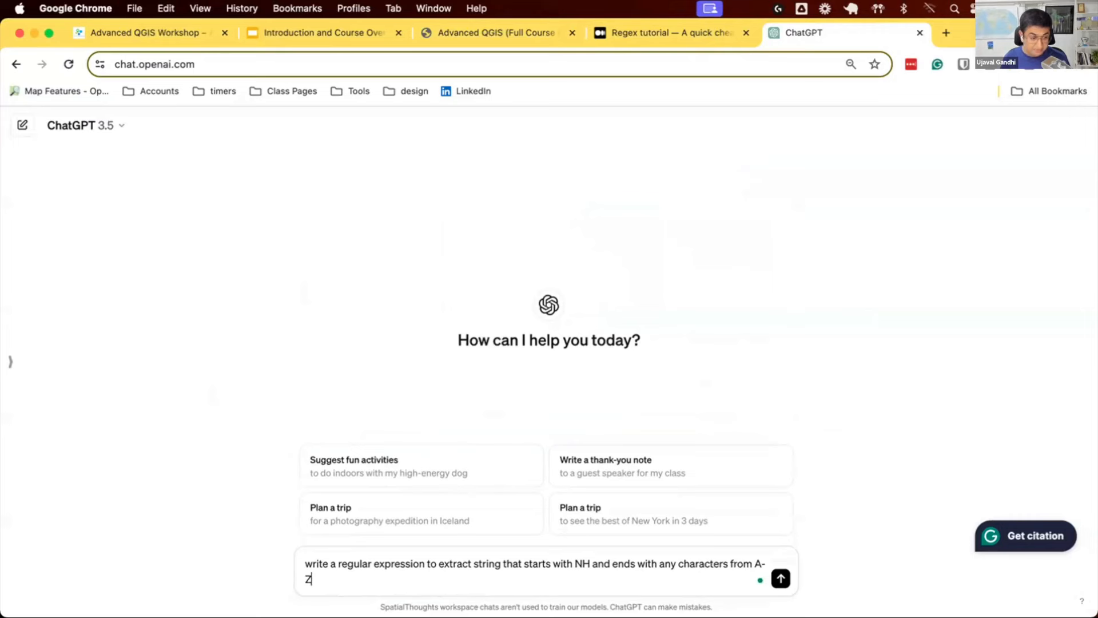
key(Return)
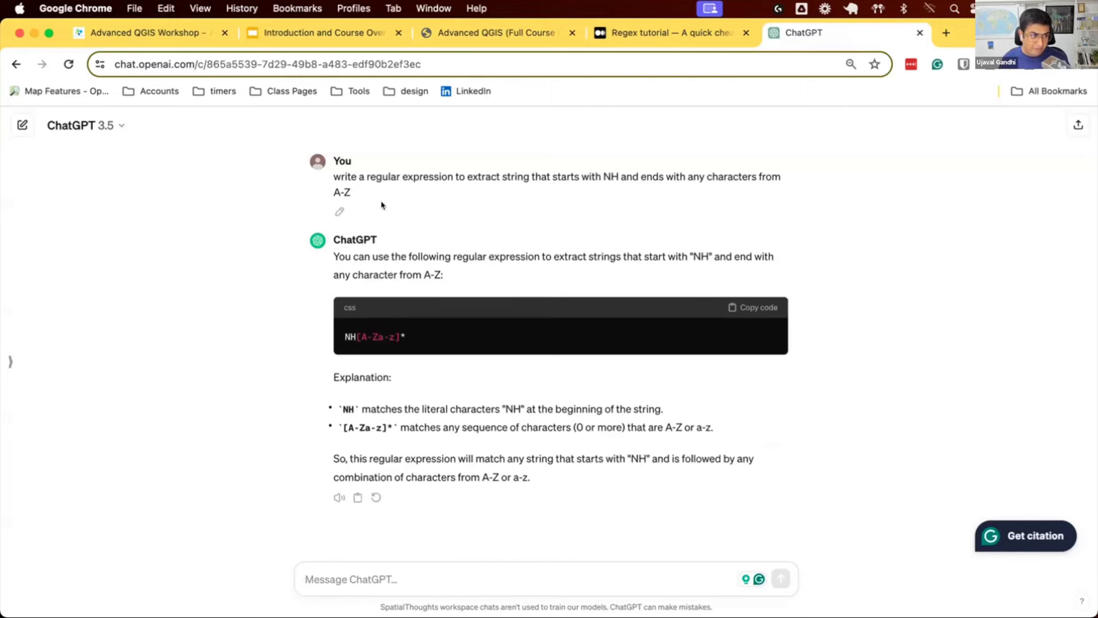
Resubmit the same ChatGPT prompt with "and has anynumber of other characters in between" added, and return to QGIS
triple_click(371, 175)
key(super+c)
click(553, 579)
key(super+v)
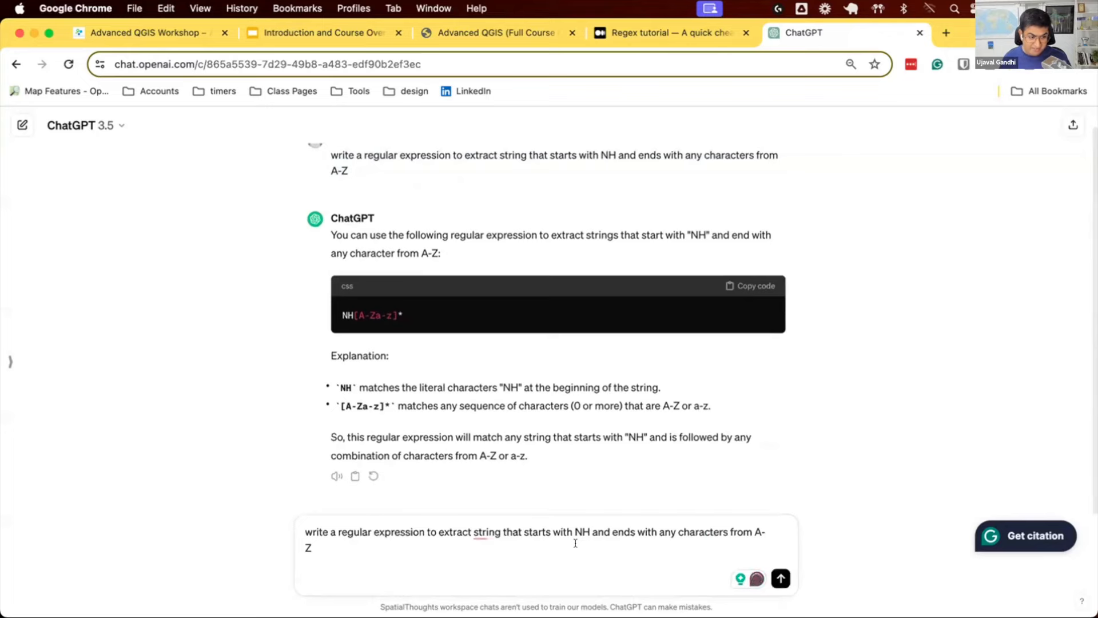
key(BackSpace)
text(and has)
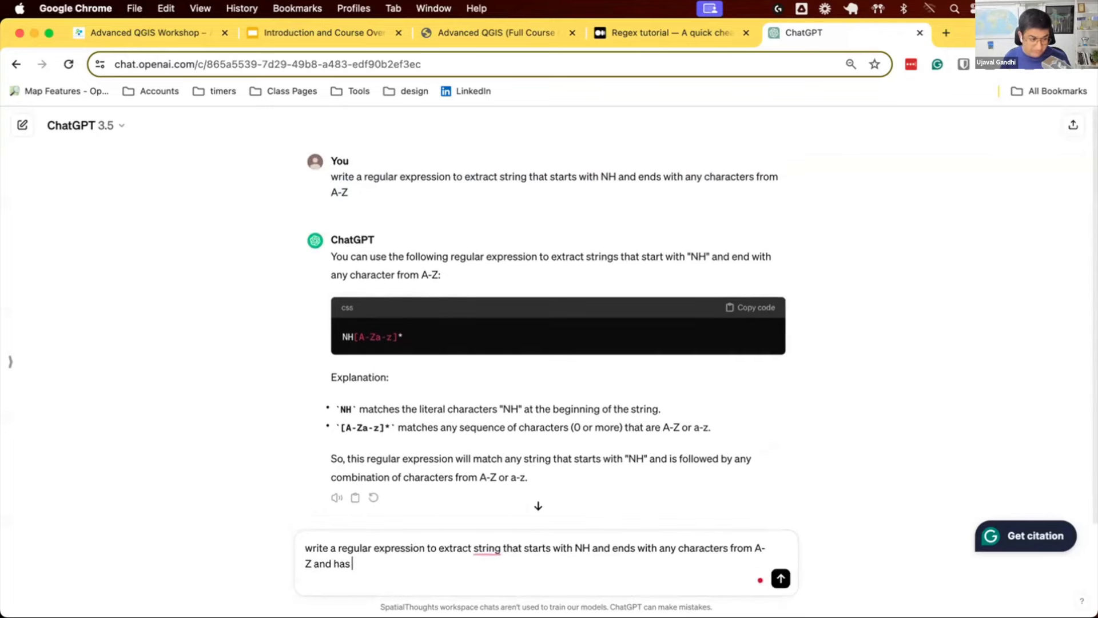
text( anynumber of other)
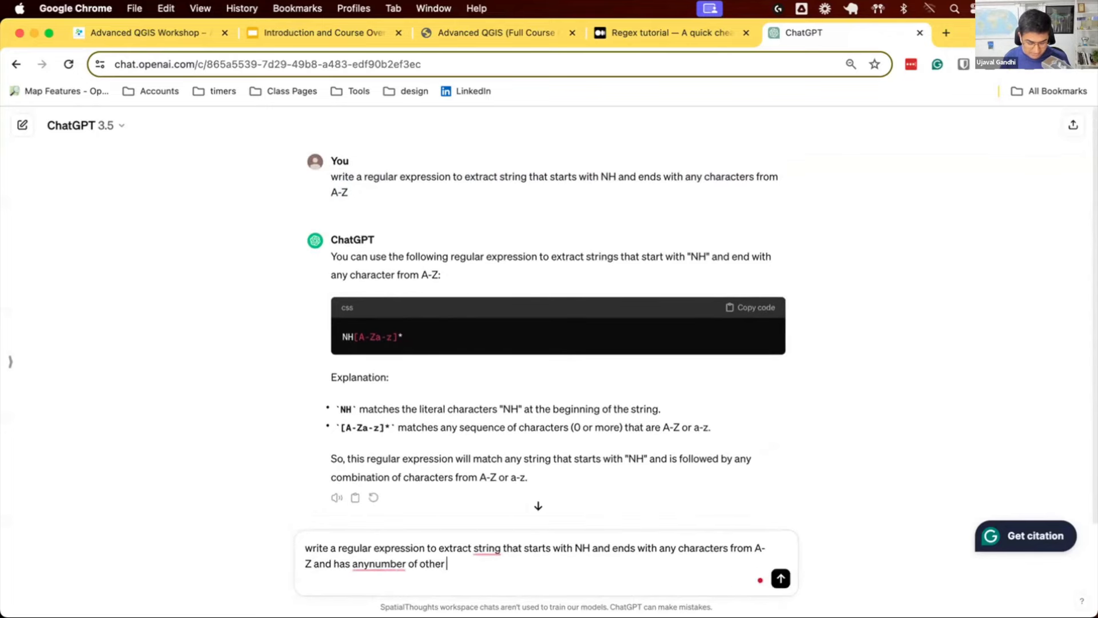
text( characters in between)
key(Return)
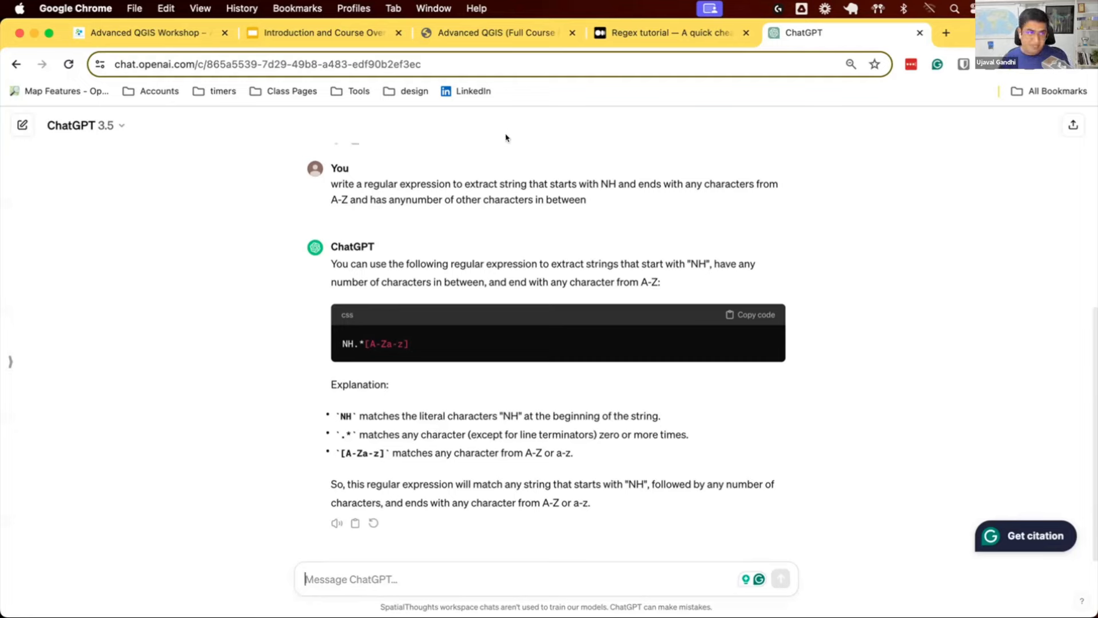
key(super+Tab)
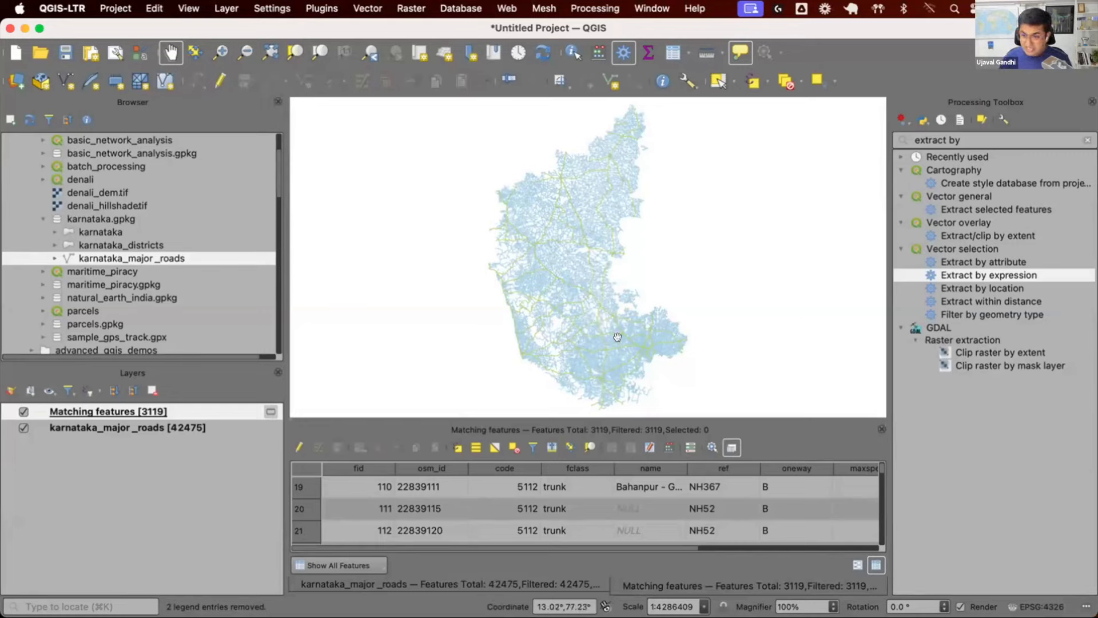
Hide the karnataka_major_roads layer and open the Add geometry attributes processing tool for the Matching features layer
click(24, 428)
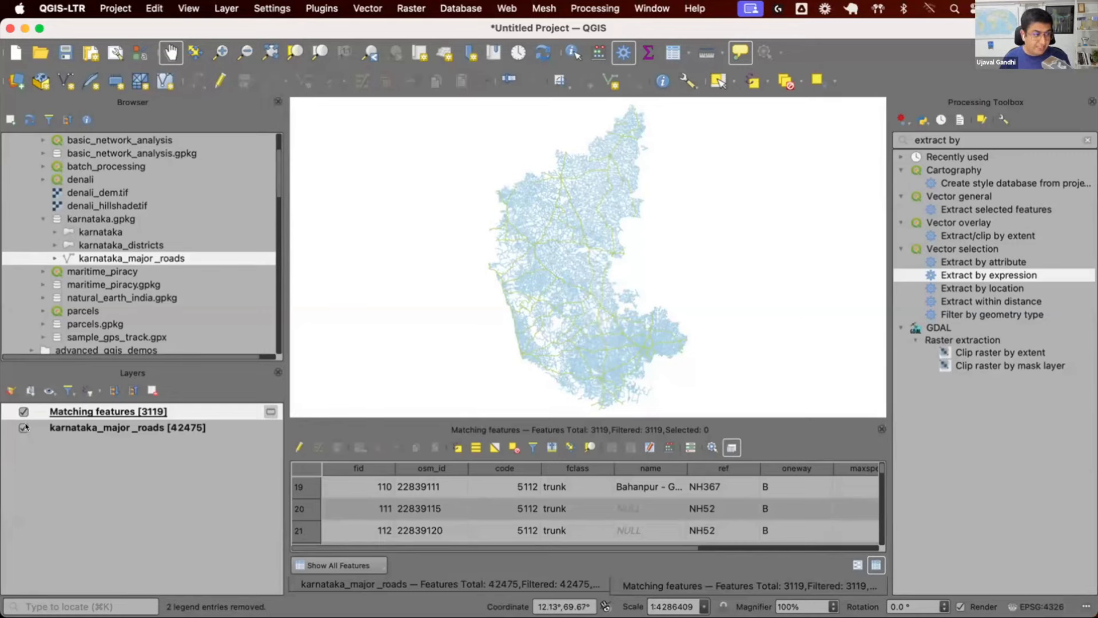
triple_click(1055, 135)
key(BackSpace)
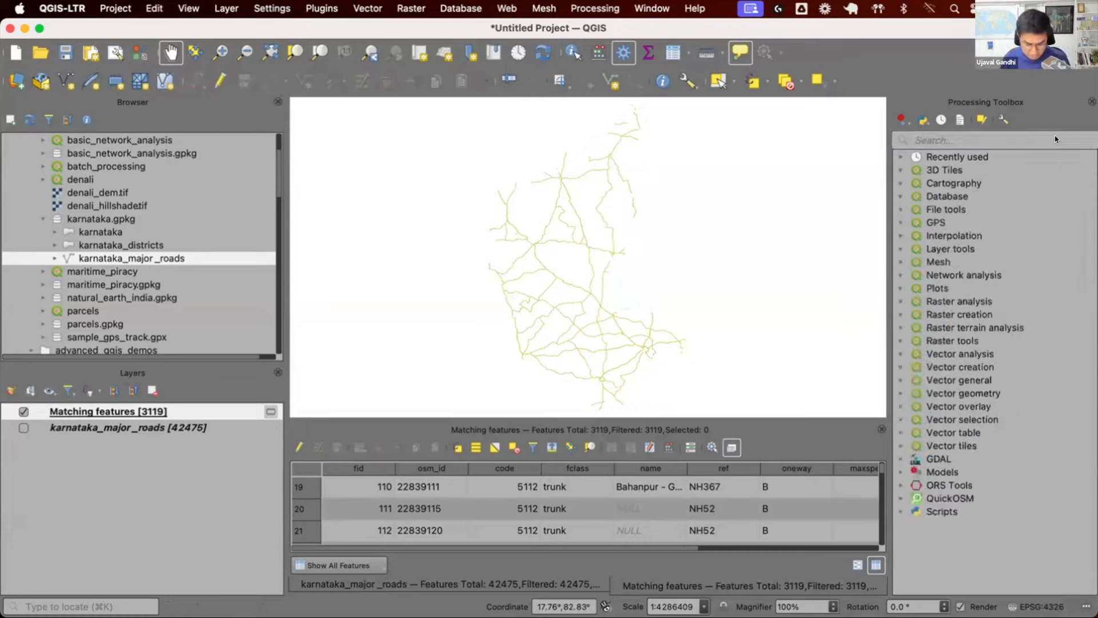
text(add geome)
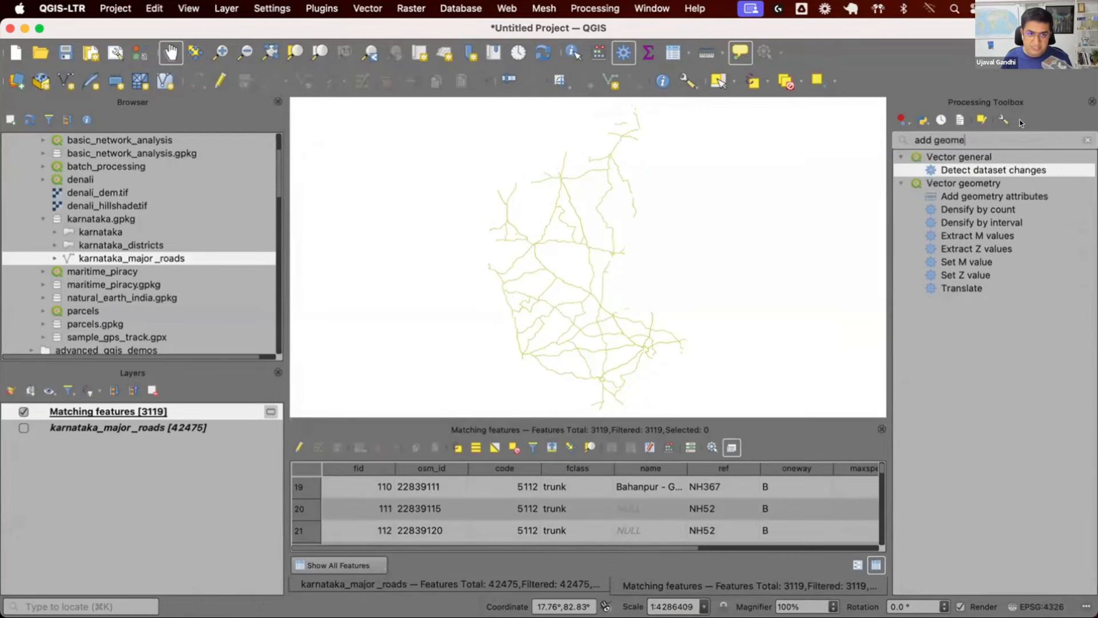
click(976, 196)
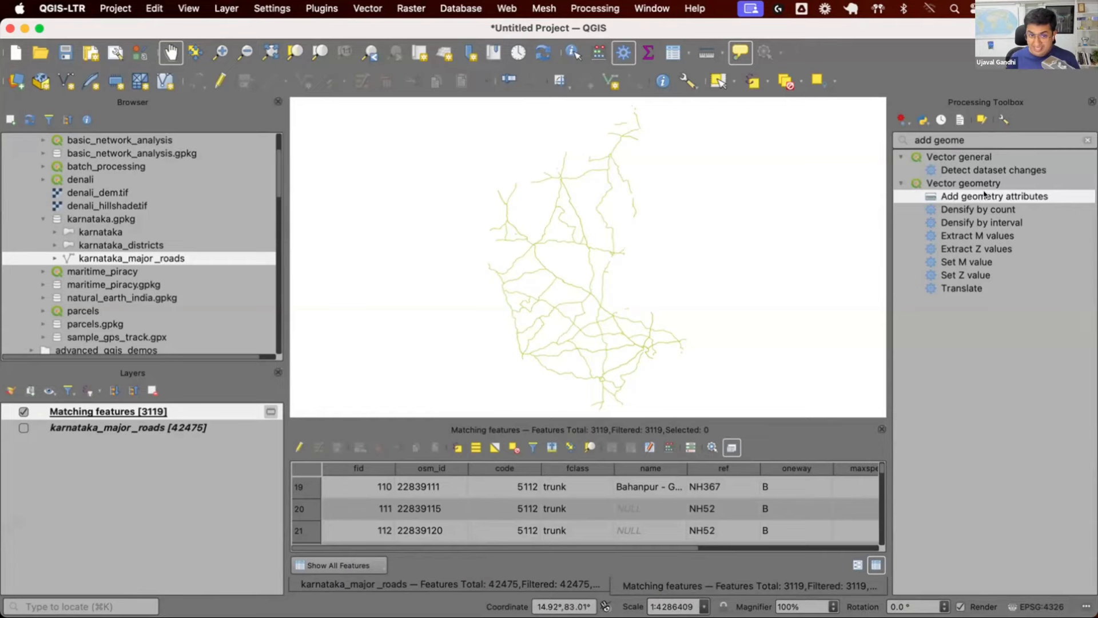
double_click(984, 195)
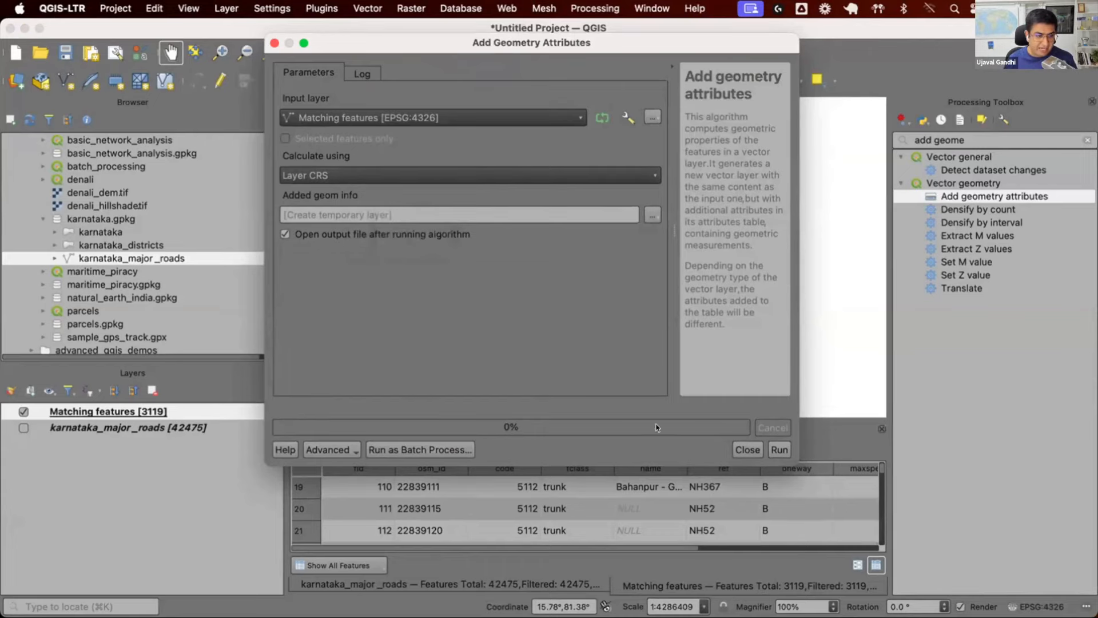
click(835, 438)
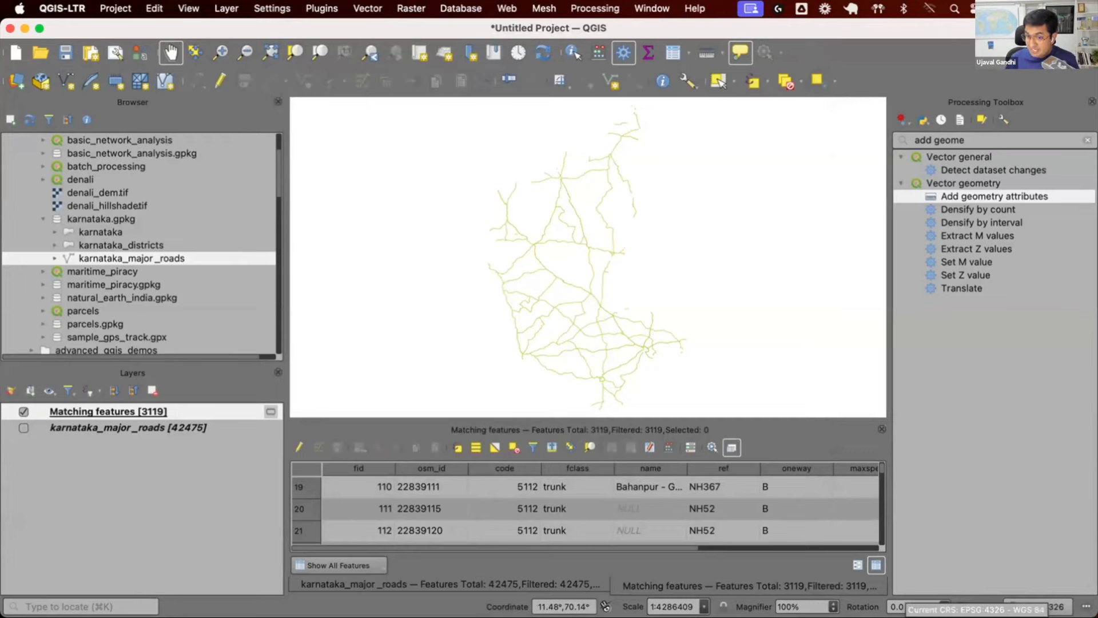
double_click(979, 196)
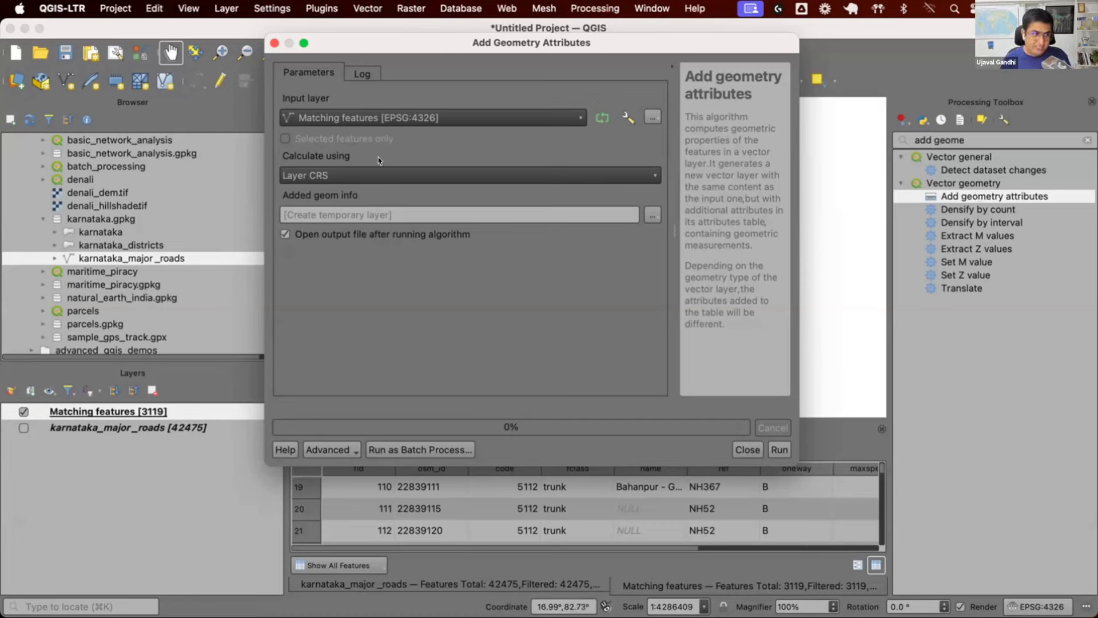
Run Add geometry attributes on the Matching features layer using the Ellipsoidal calculation, outputting a temporary layer, and review the run's parameters and log
click(446, 174)
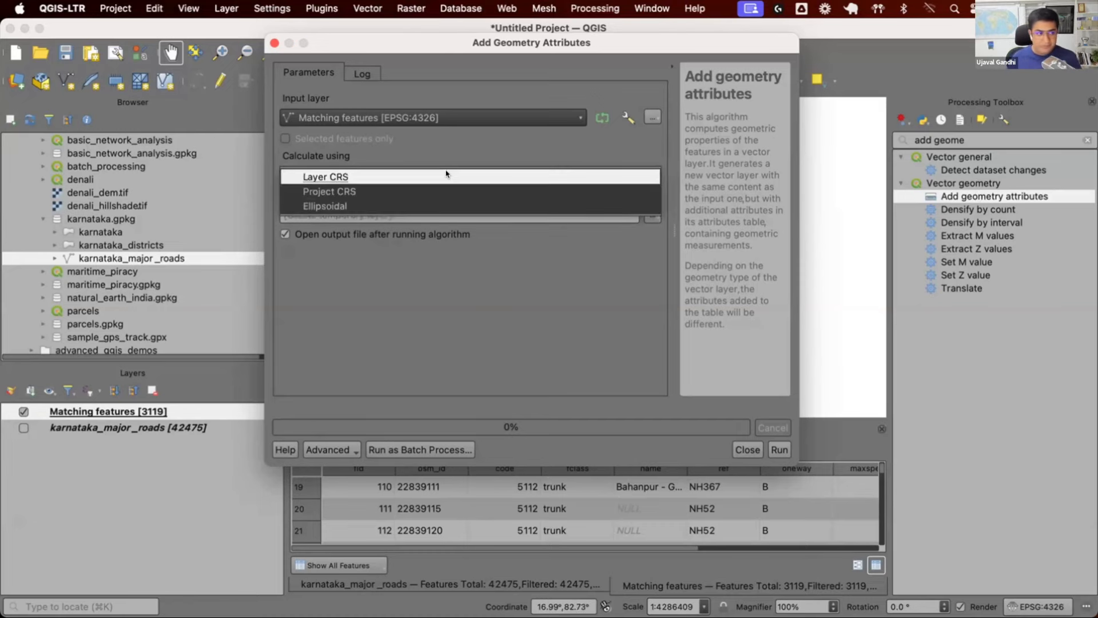
click(446, 207)
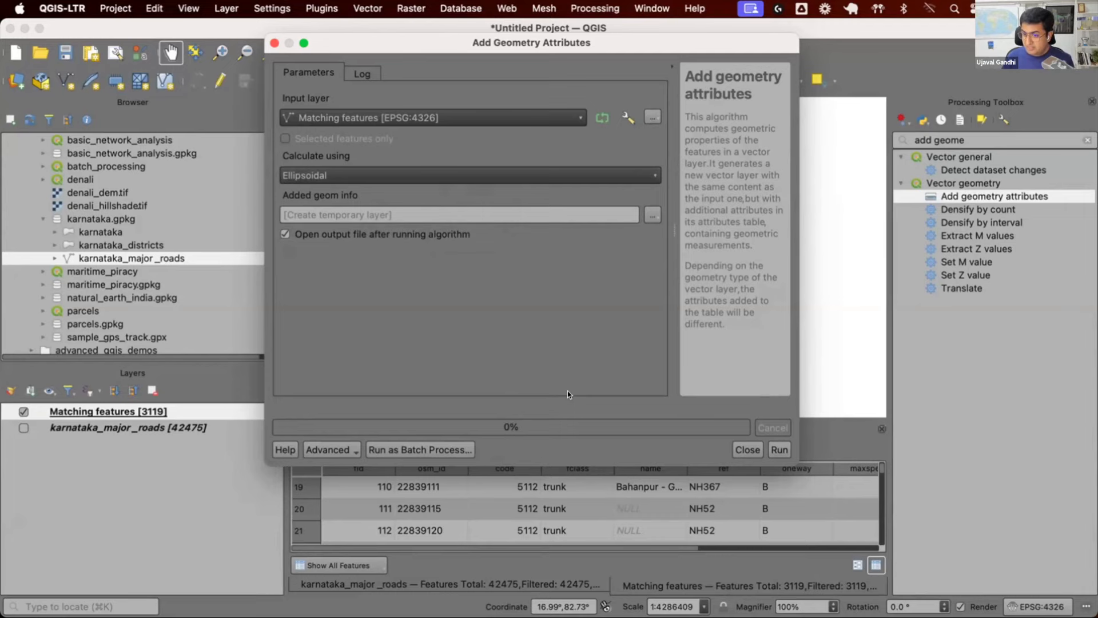
click(627, 175)
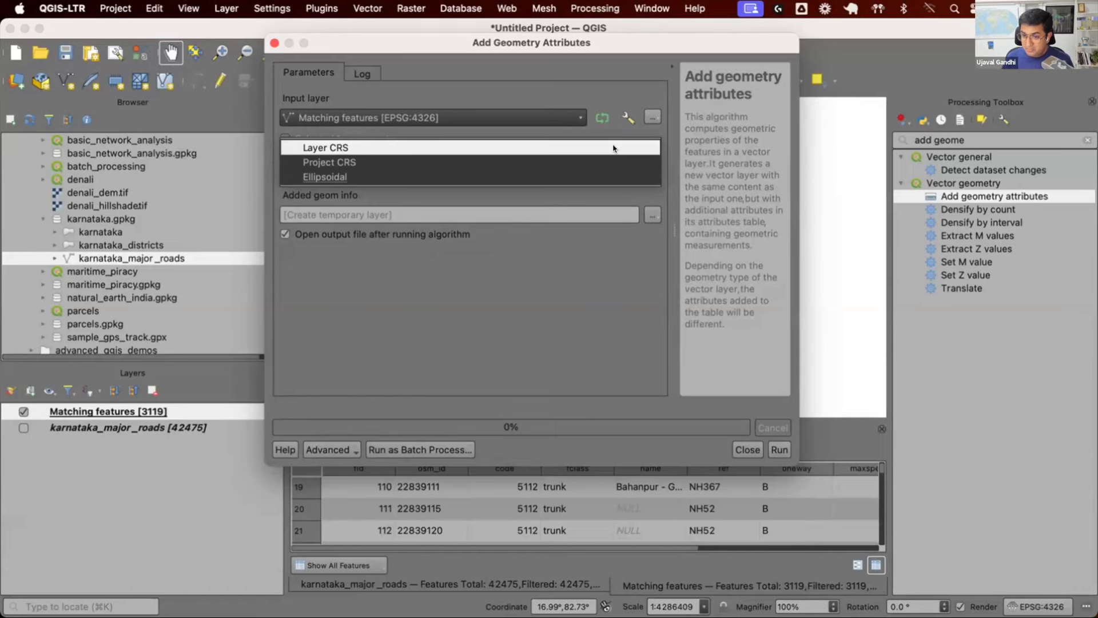
click(615, 177)
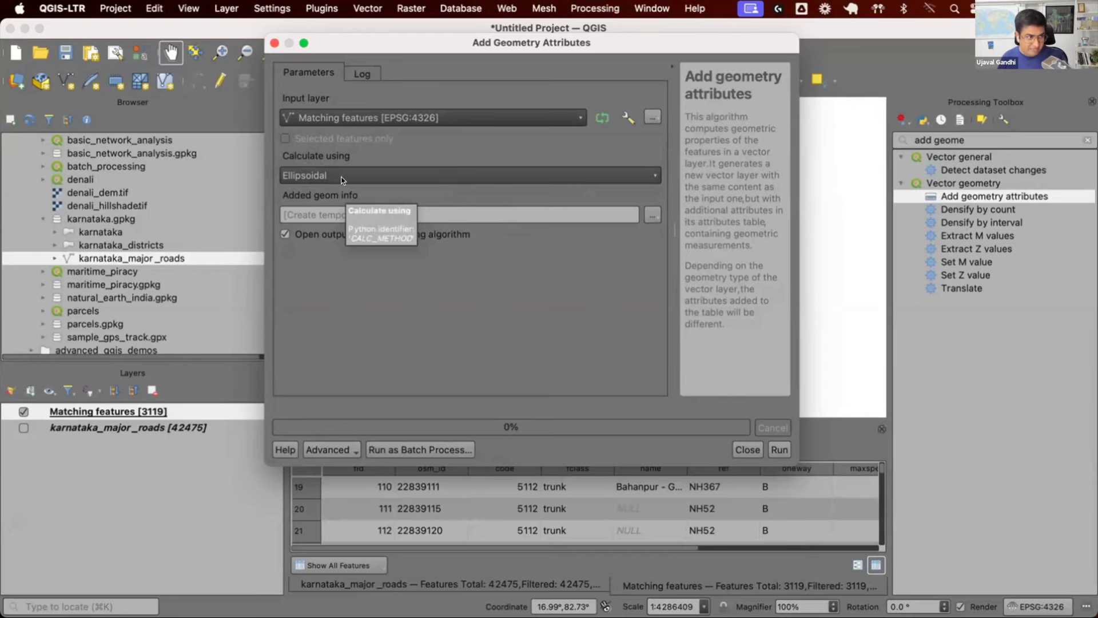
click(777, 441)
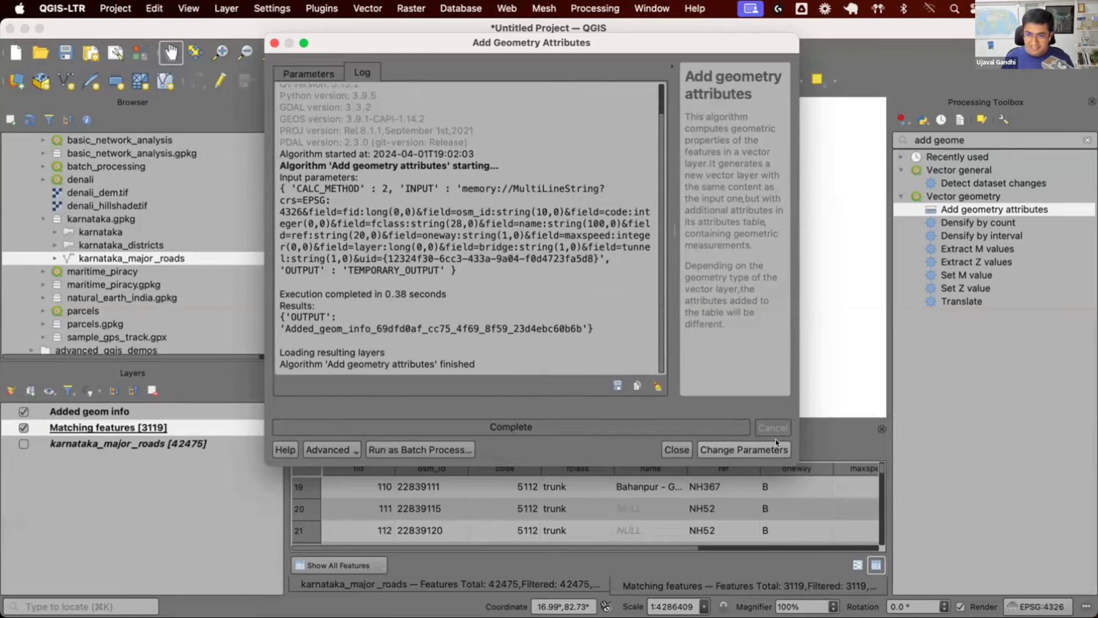
click(301, 70)
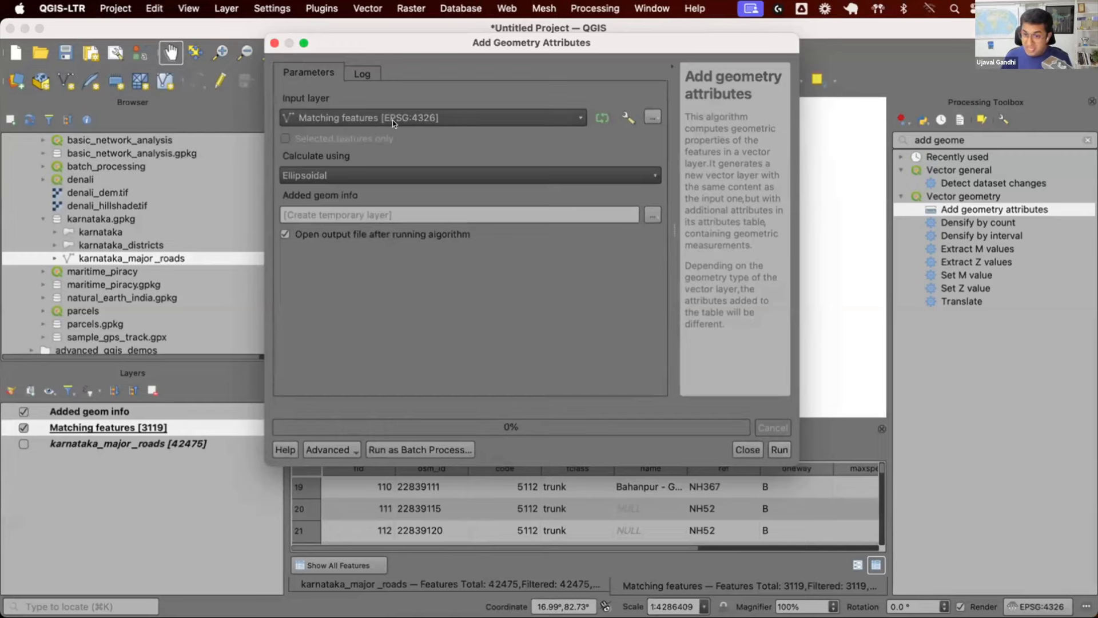
click(376, 69)
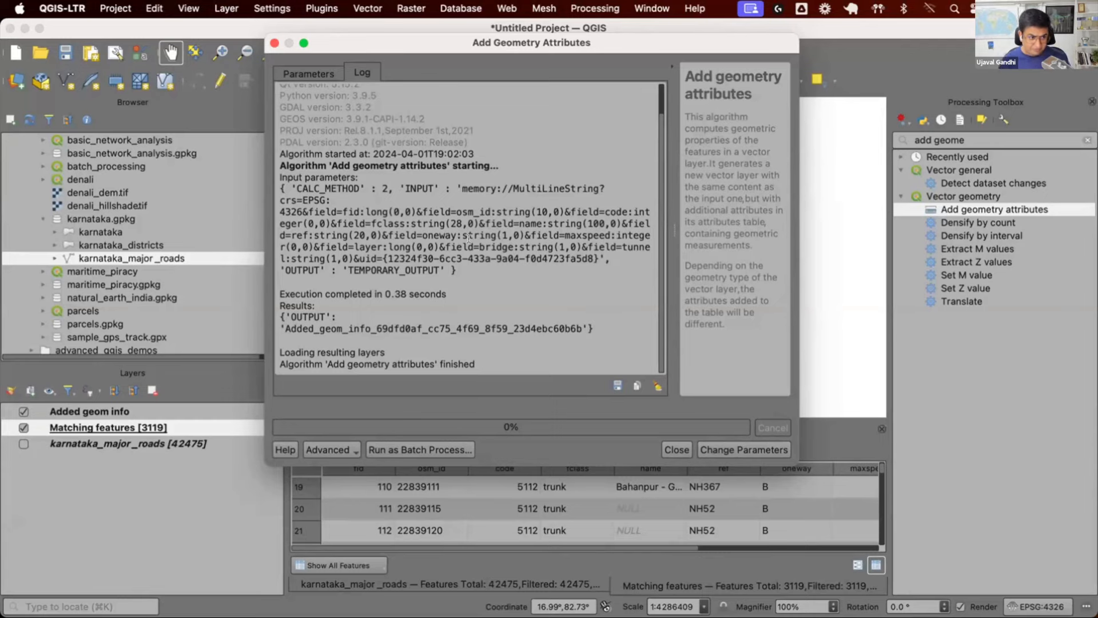
click(678, 450)
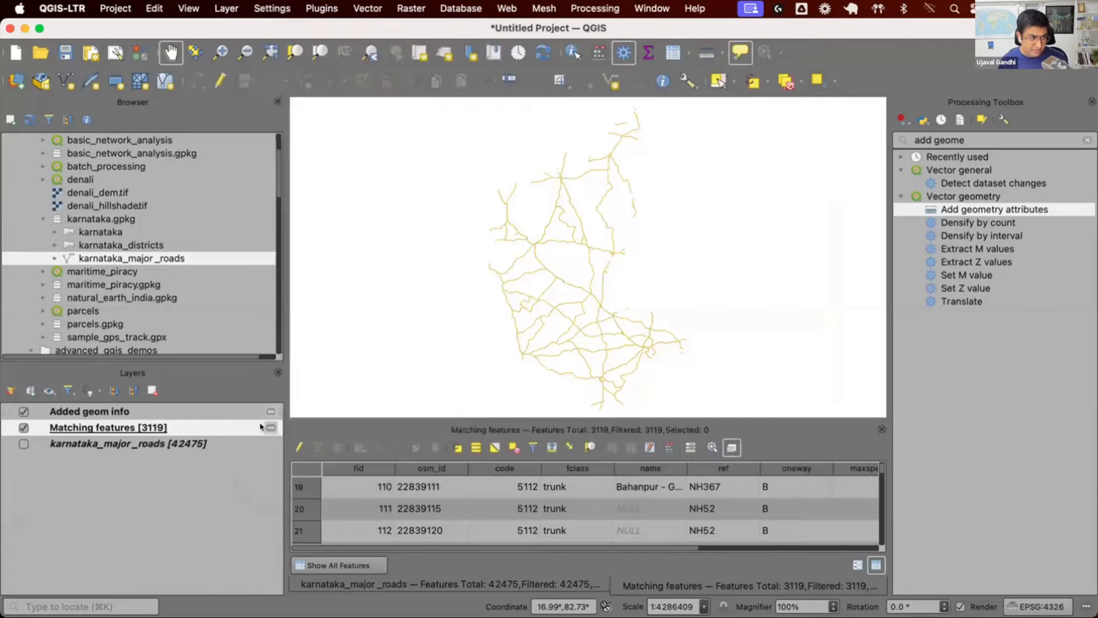
Open the attribute table of the Added geom info layer and examine its length column
click(214, 413)
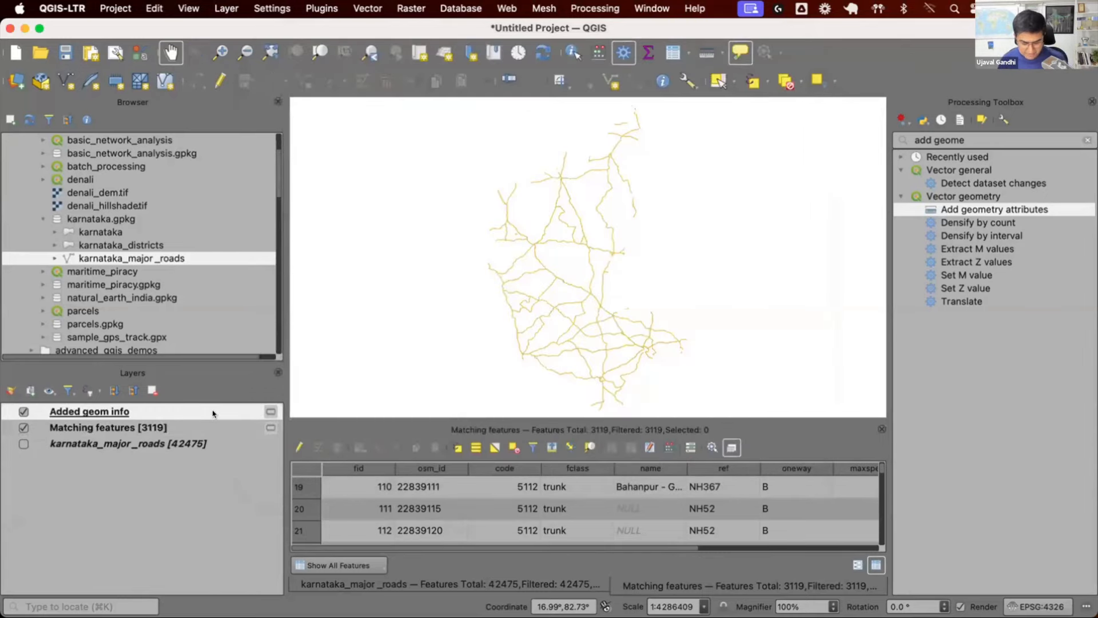
key(F6)
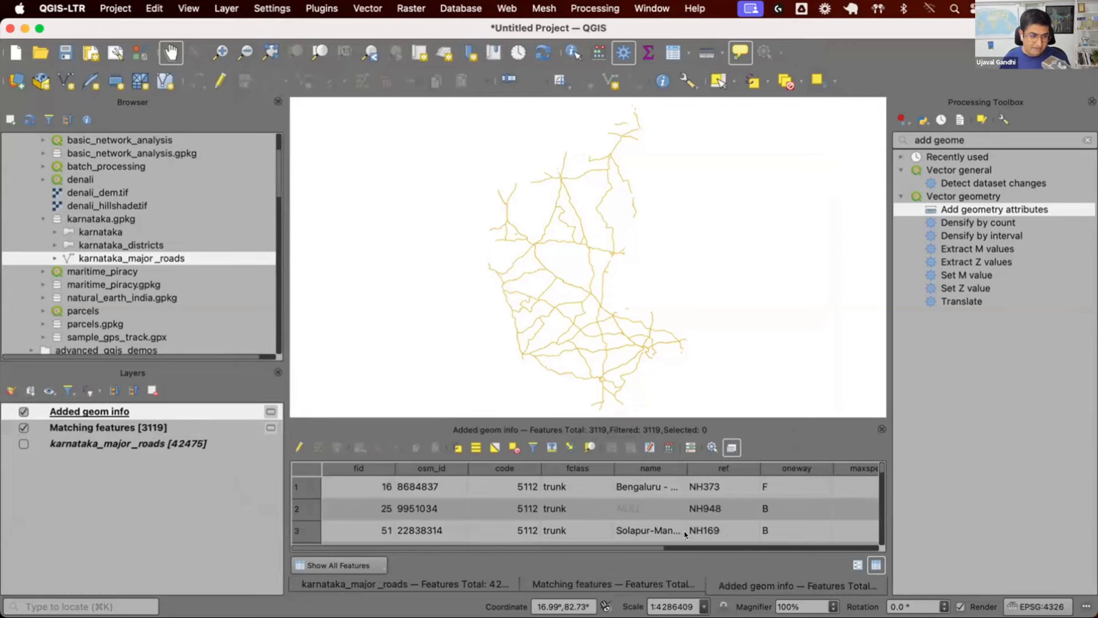
scroll(685, 531, right, 5)
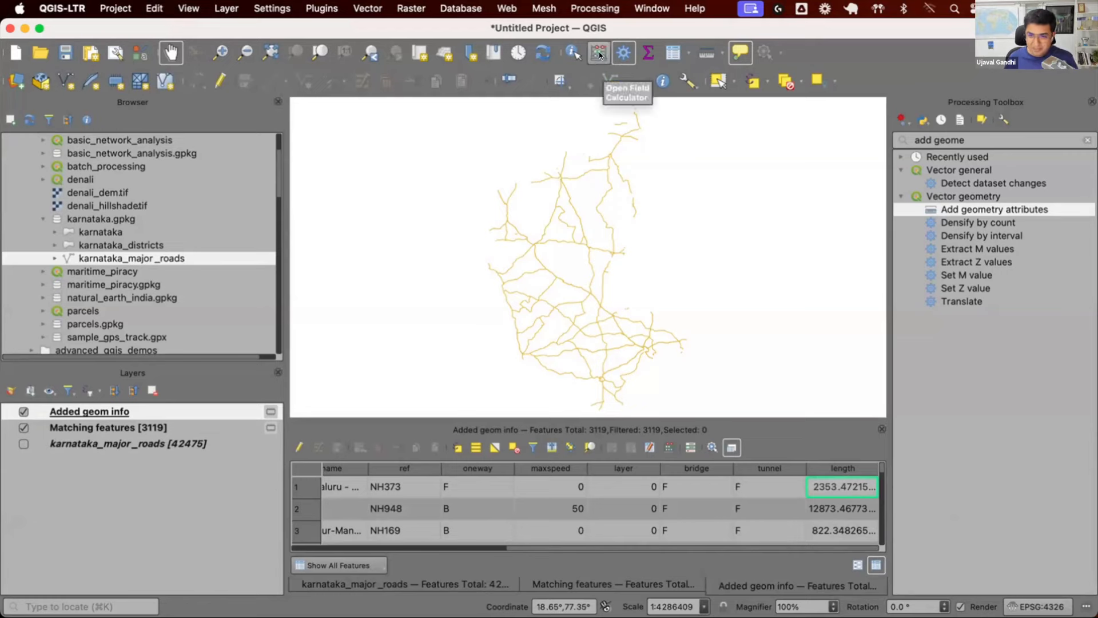
Open the Field calculator processing tool for the Added geom info layer and name the new field length_km
drag(1010, 137, 893, 136)
text(field )
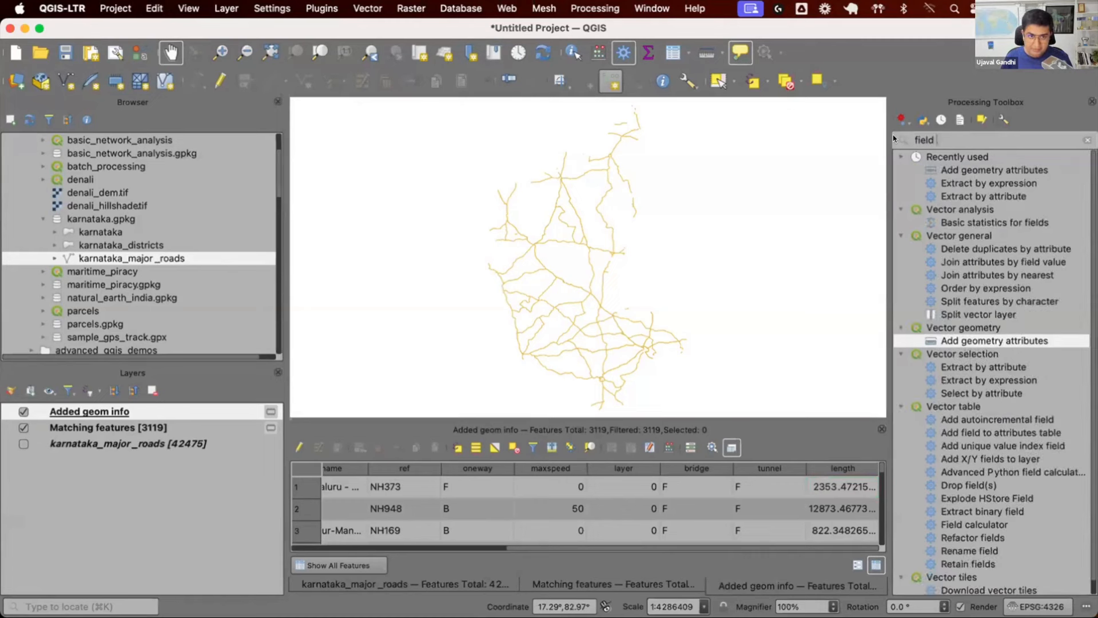
text(cal)
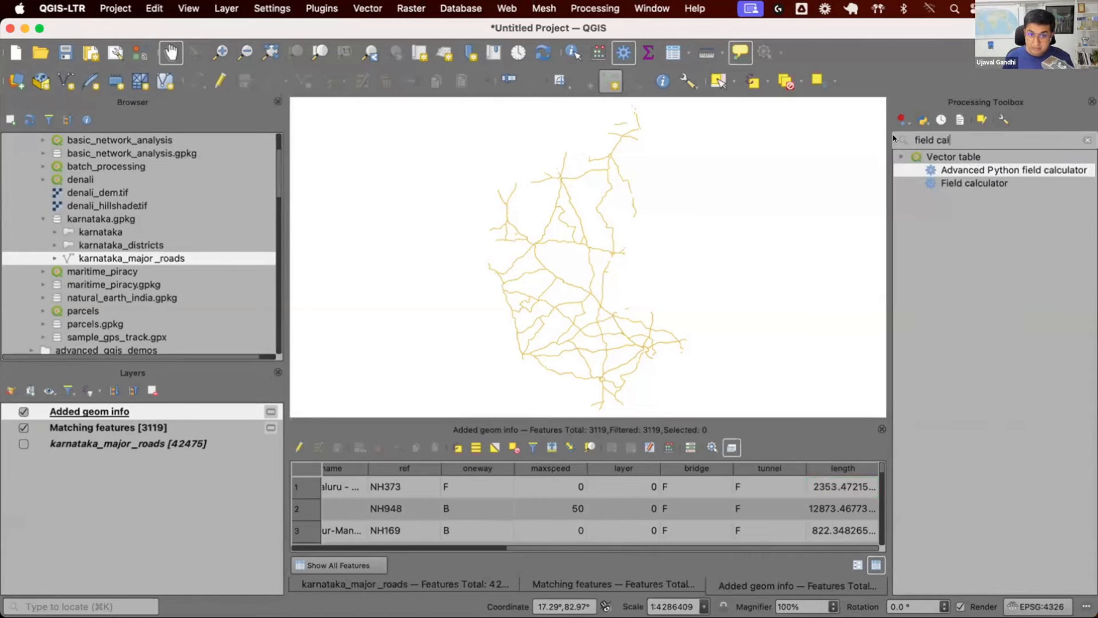
key(Down)
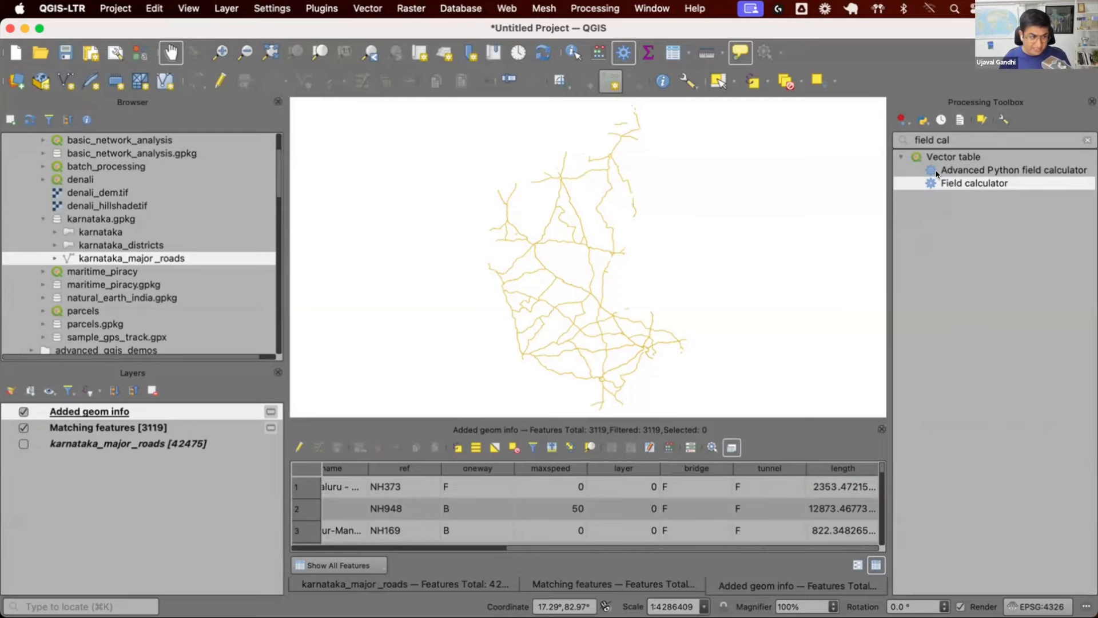
key(Return)
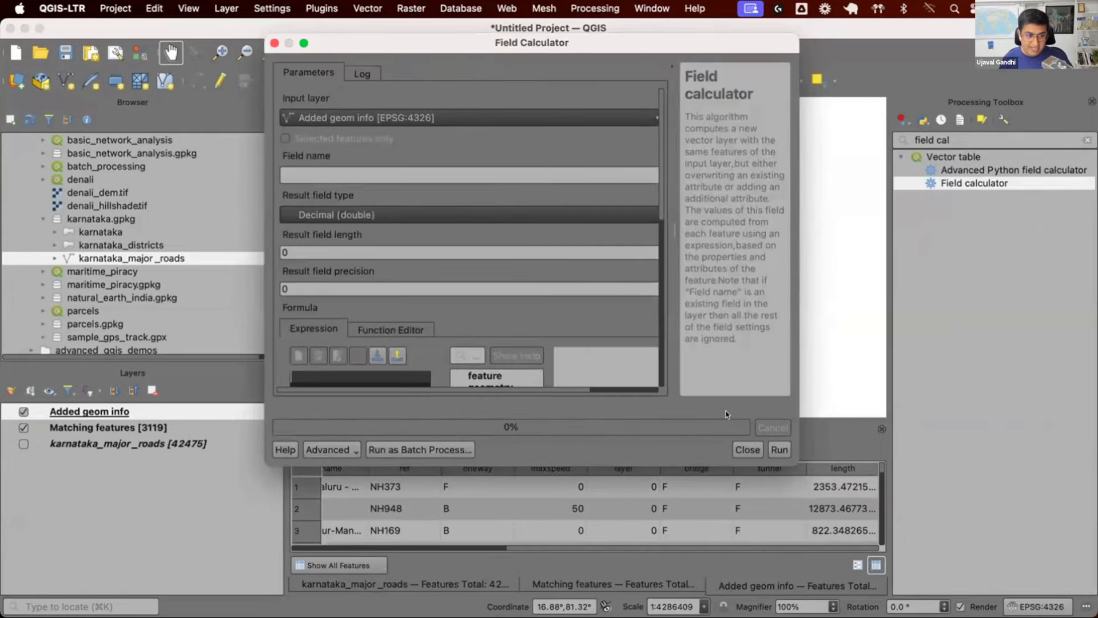
drag(798, 463, 882, 513)
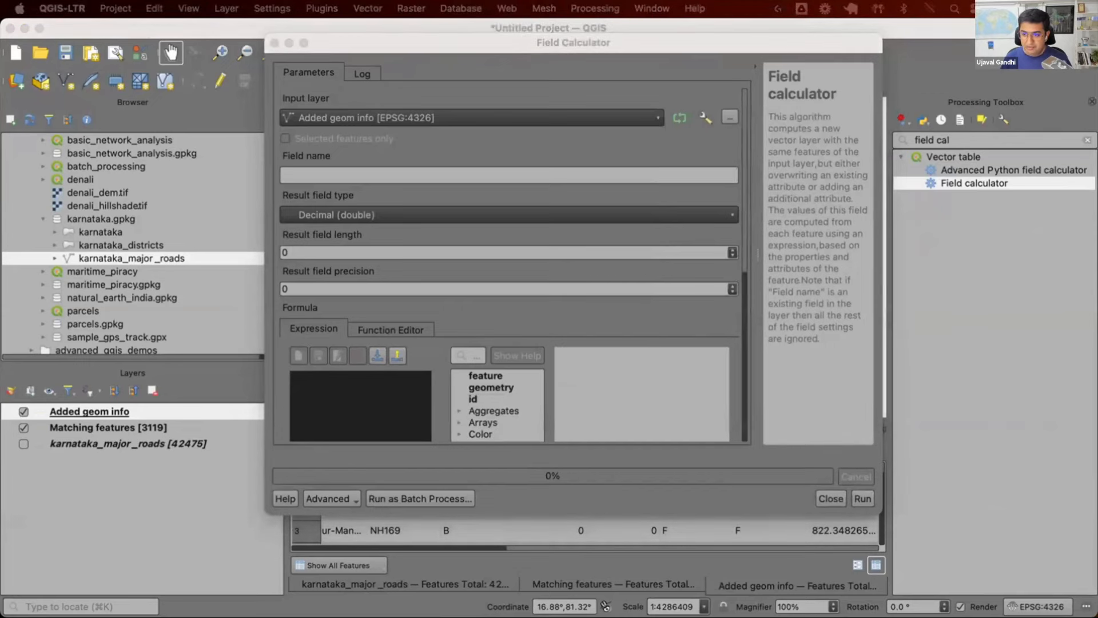
click(410, 168)
text(leng)
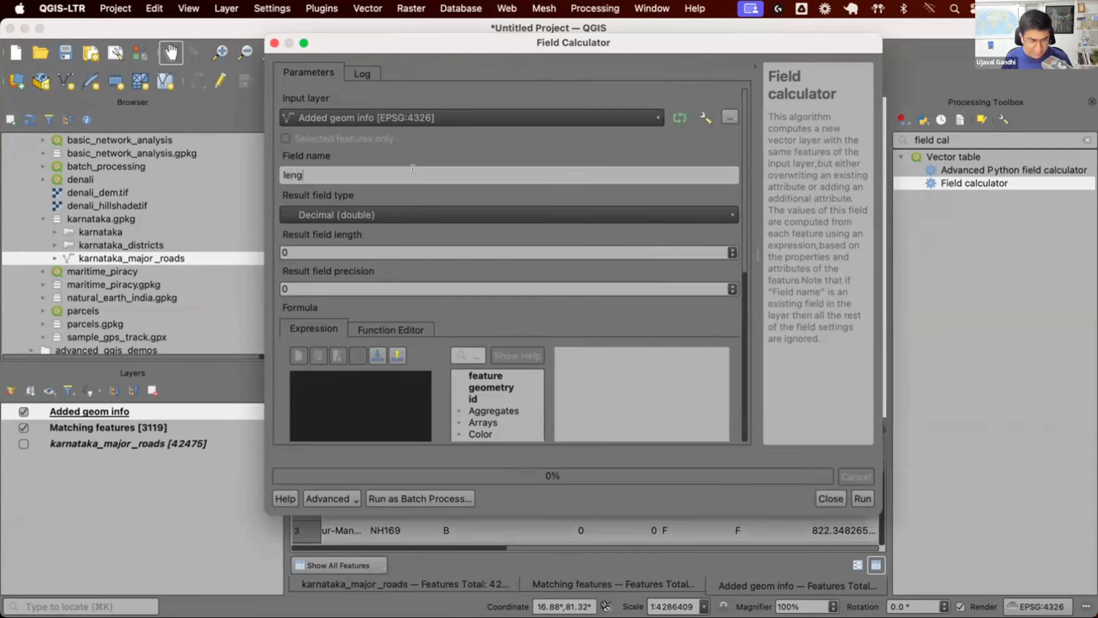
text(th_km)
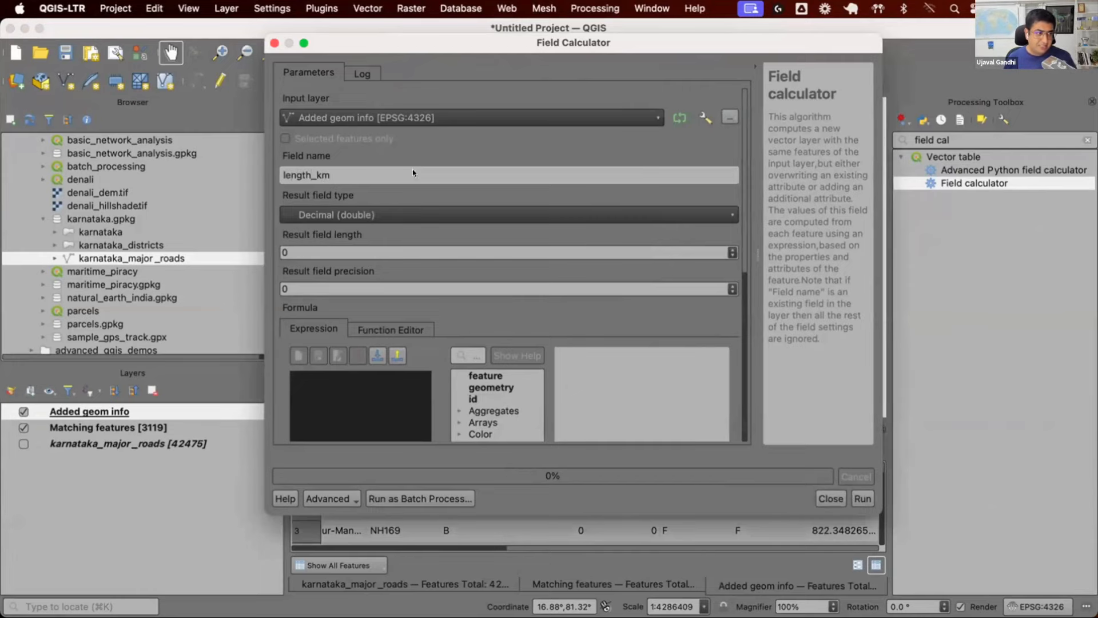
Set the length_km formula to "length" / 1000, inserting the length field from the layer's field list
click(312, 377)
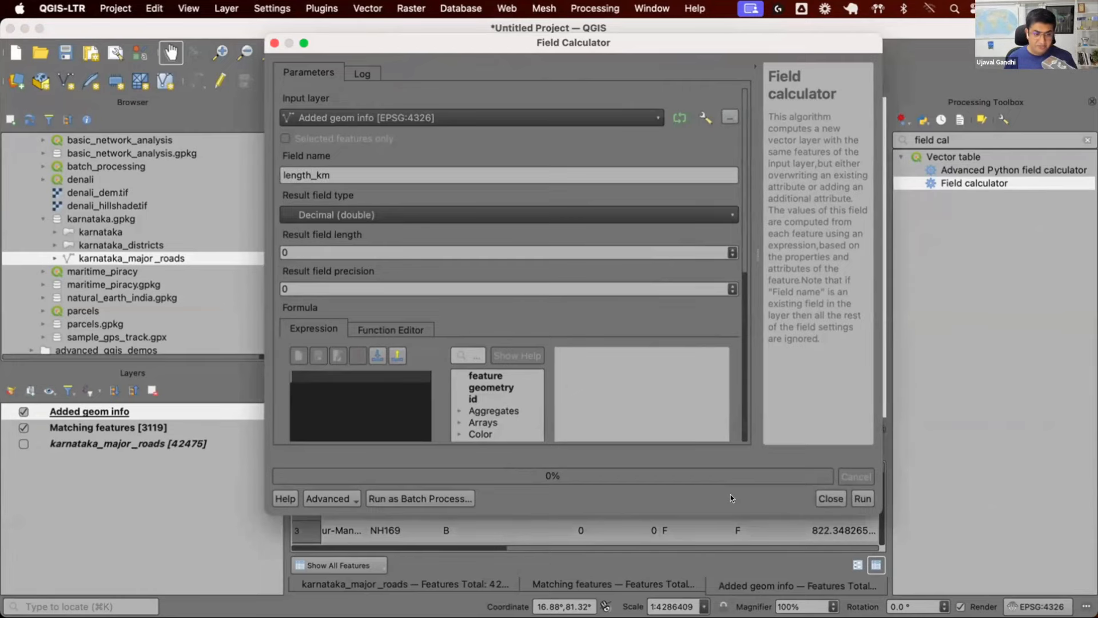
drag(869, 506, 968, 595)
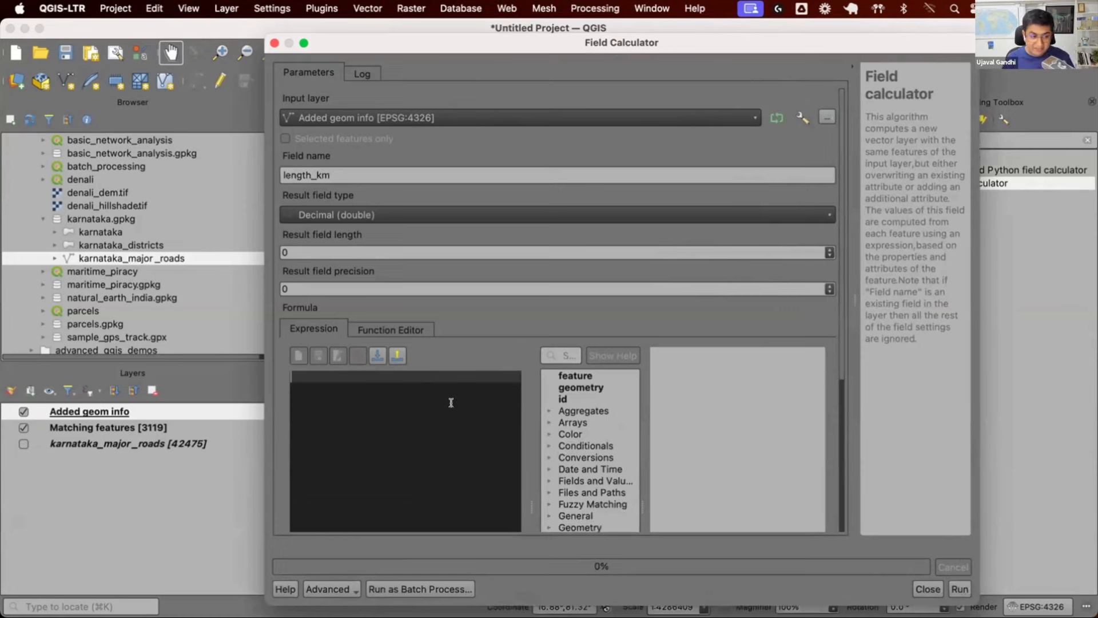
double_click(574, 479)
scroll(567, 474, down, 5)
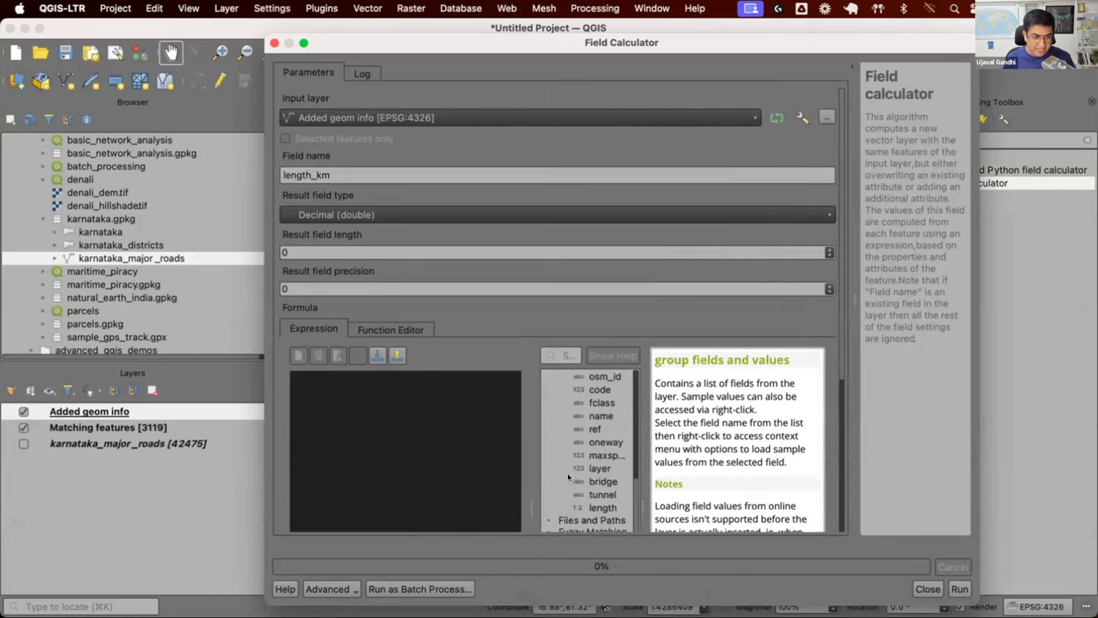
scroll(568, 474, down, 2)
click(590, 468)
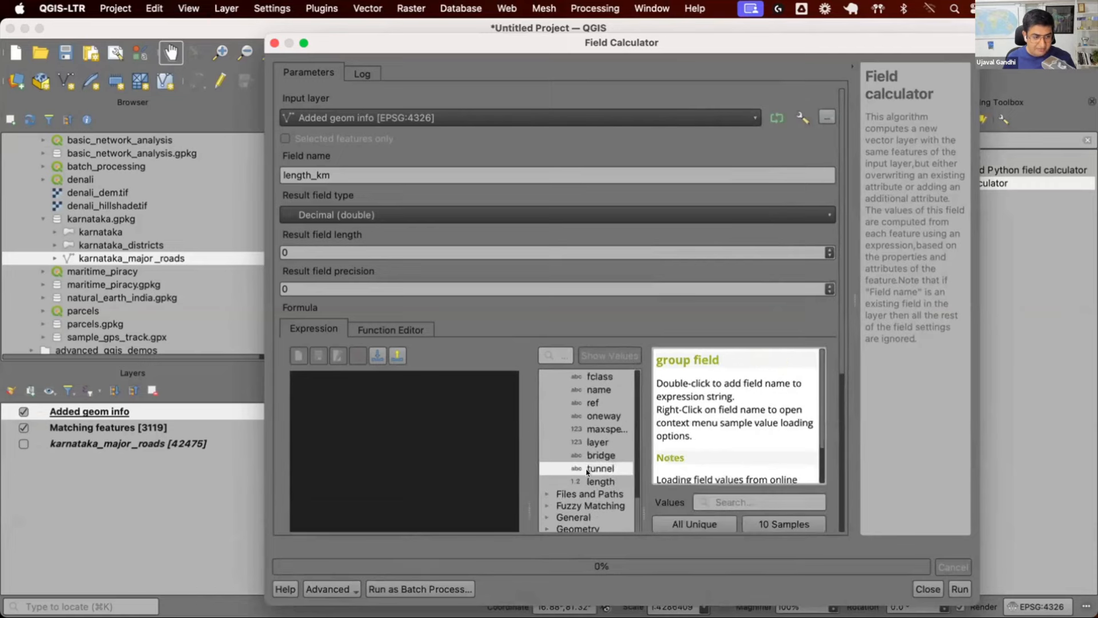
double_click(595, 482)
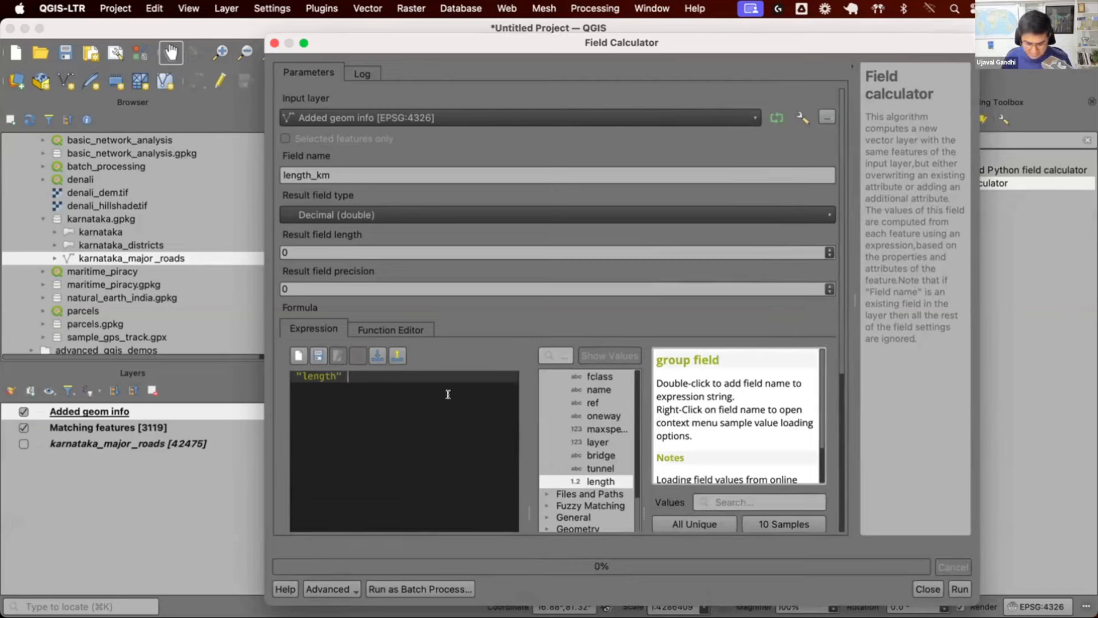
text(/ 1000)
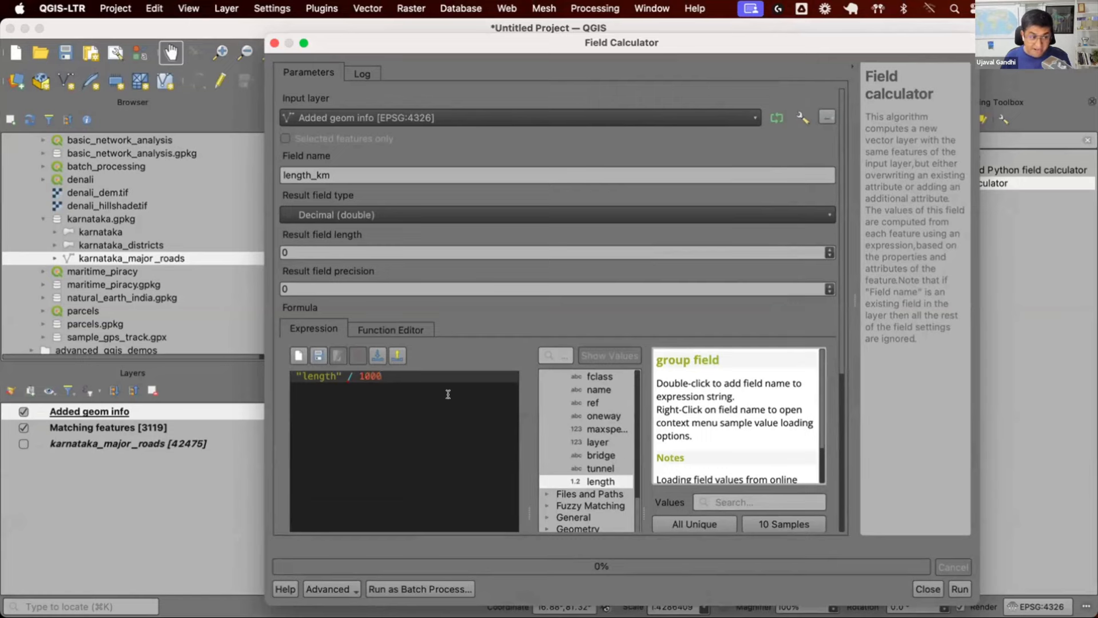
Compare the expression preview with and without the division by removing "/ 1000" from the formula and restoring it
scroll(837, 270, down, 5)
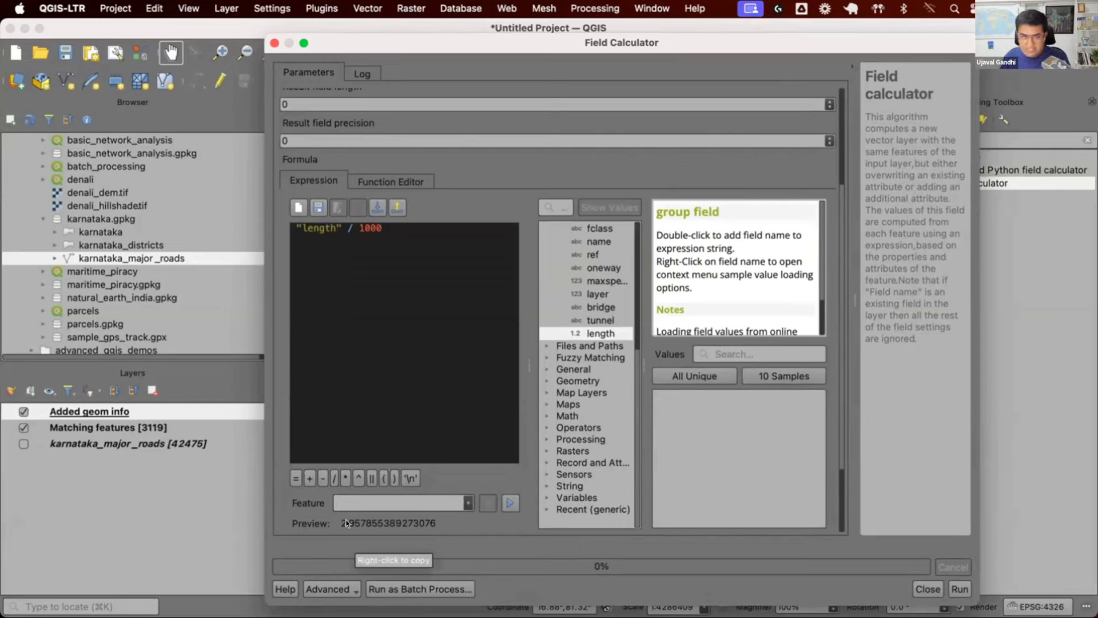
drag(347, 227, 404, 227)
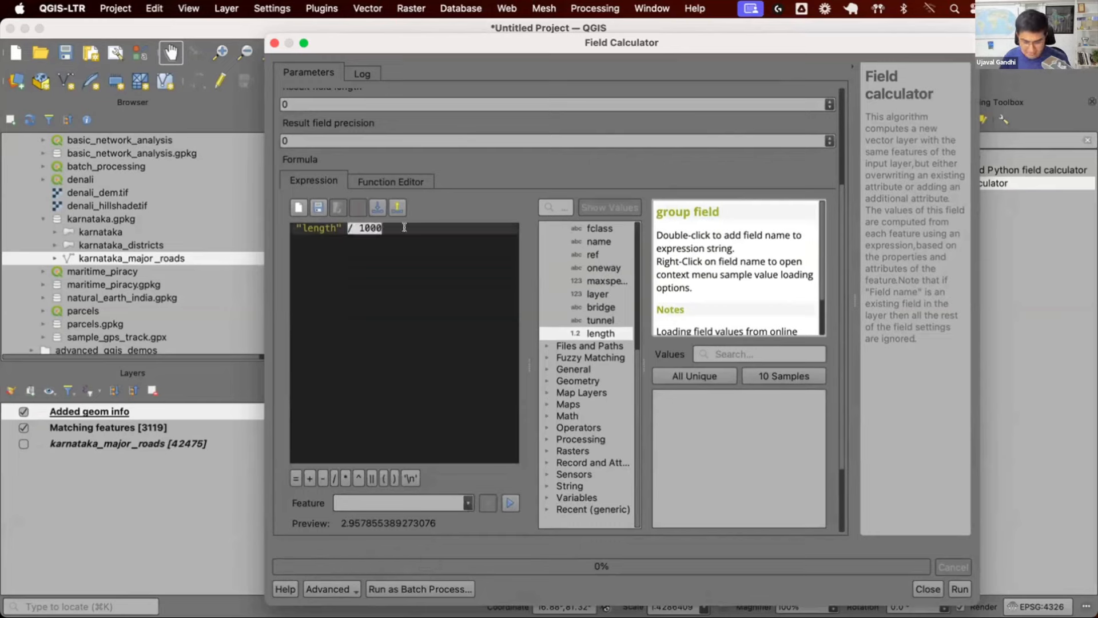
key(BackSpace)
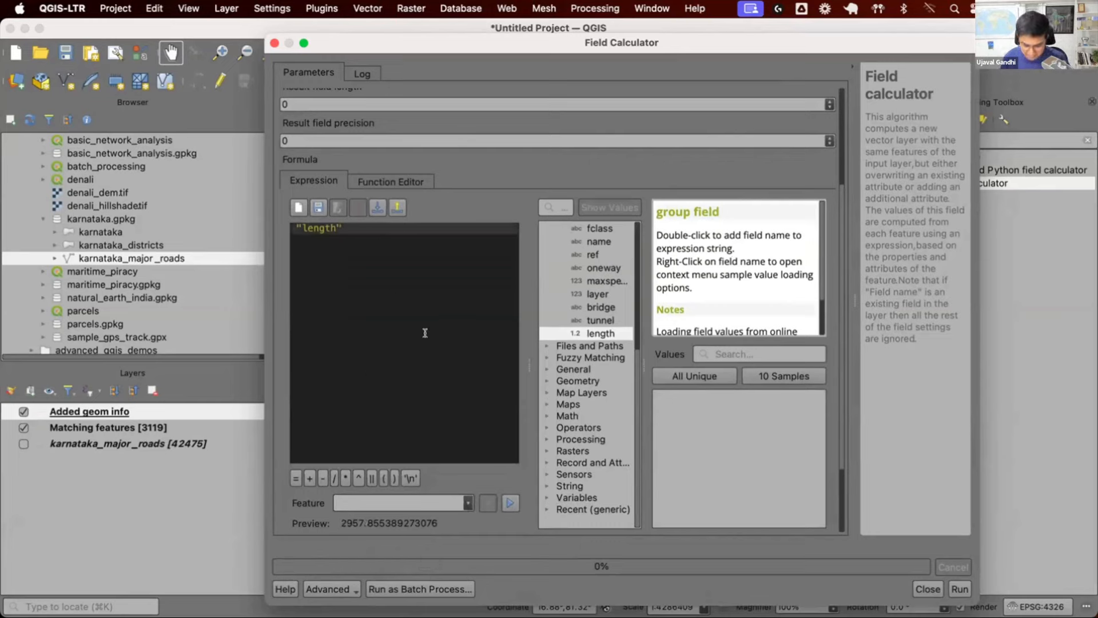
text(/ 1000)
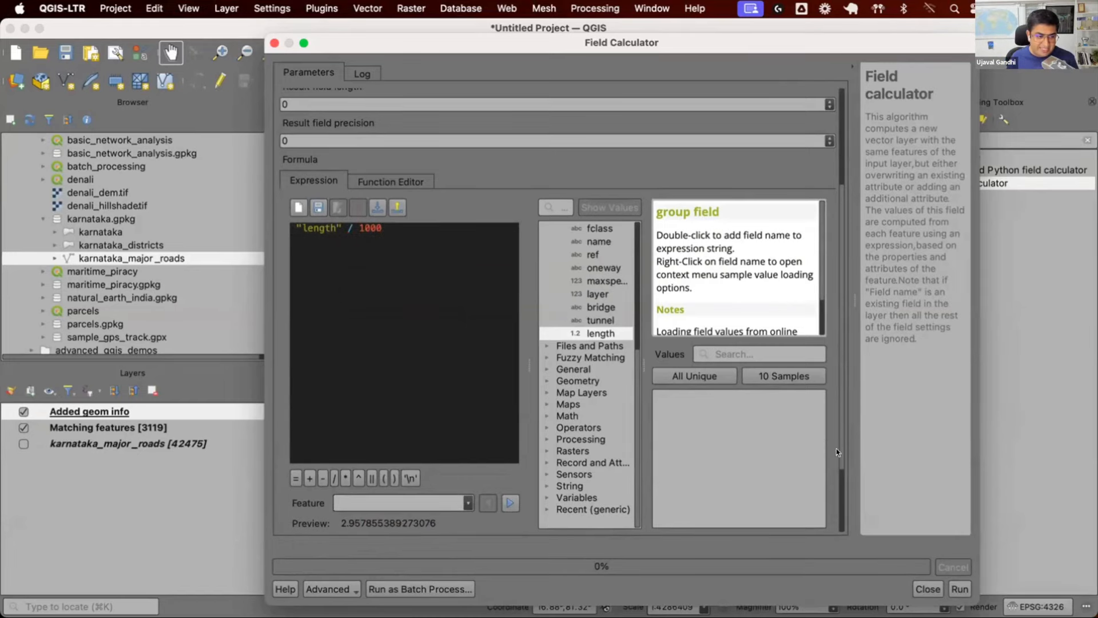
Run the length_km field calculation to a temporary layer and close the Field calculator dialog
scroll(836, 472, down, 3)
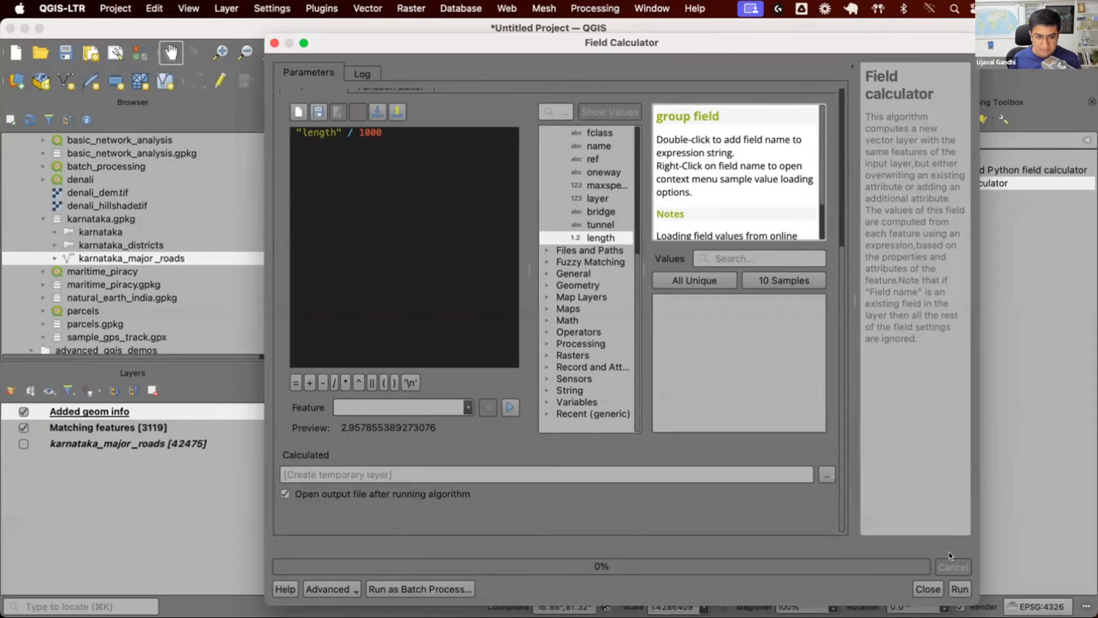
click(953, 582)
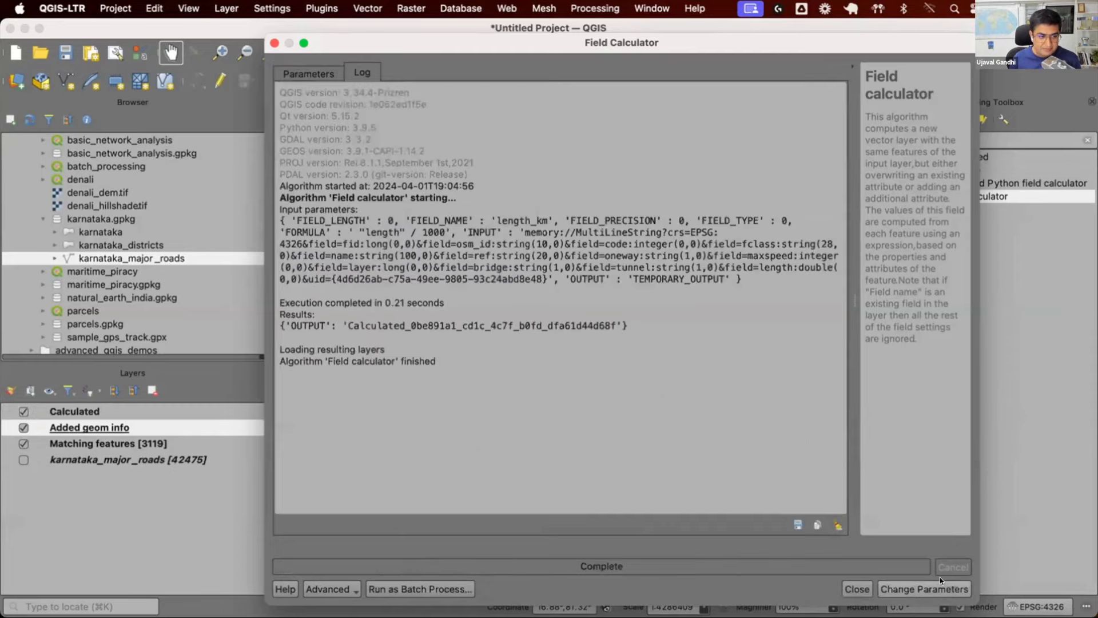
click(858, 584)
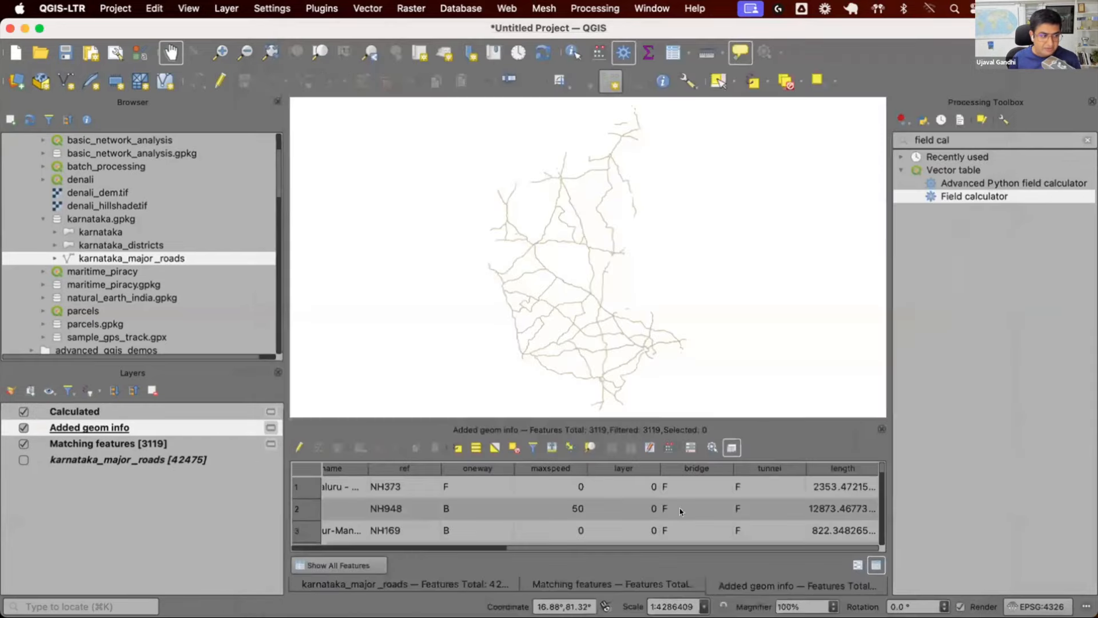
Open the Calculated layer's attribute table and check the length_km column against the length column
click(111, 408)
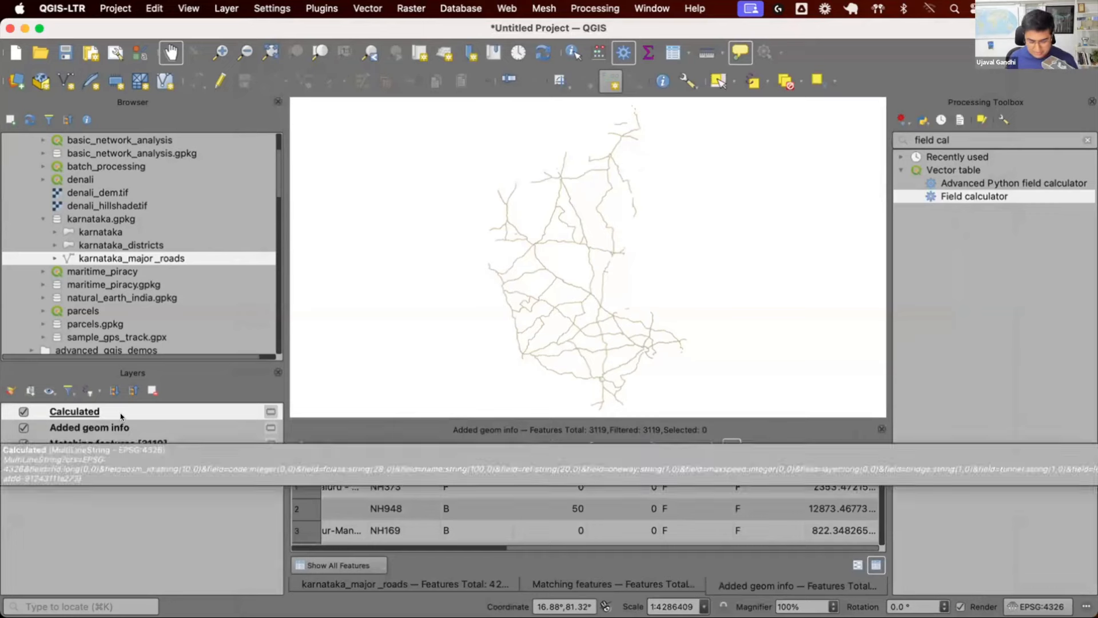
key(F6)
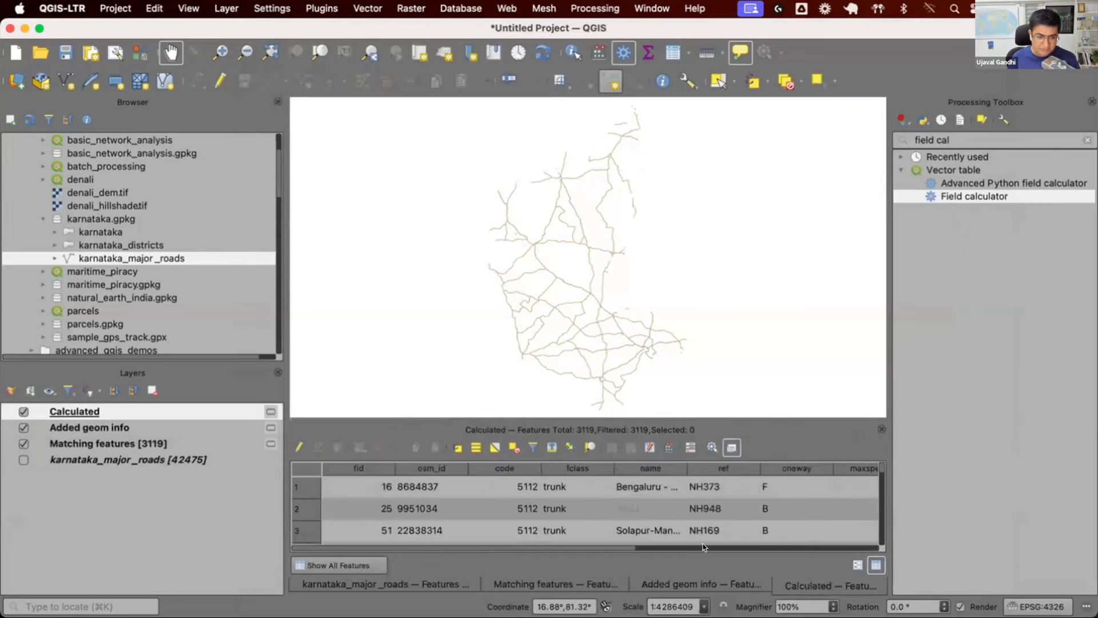
scroll(704, 547, right, 5)
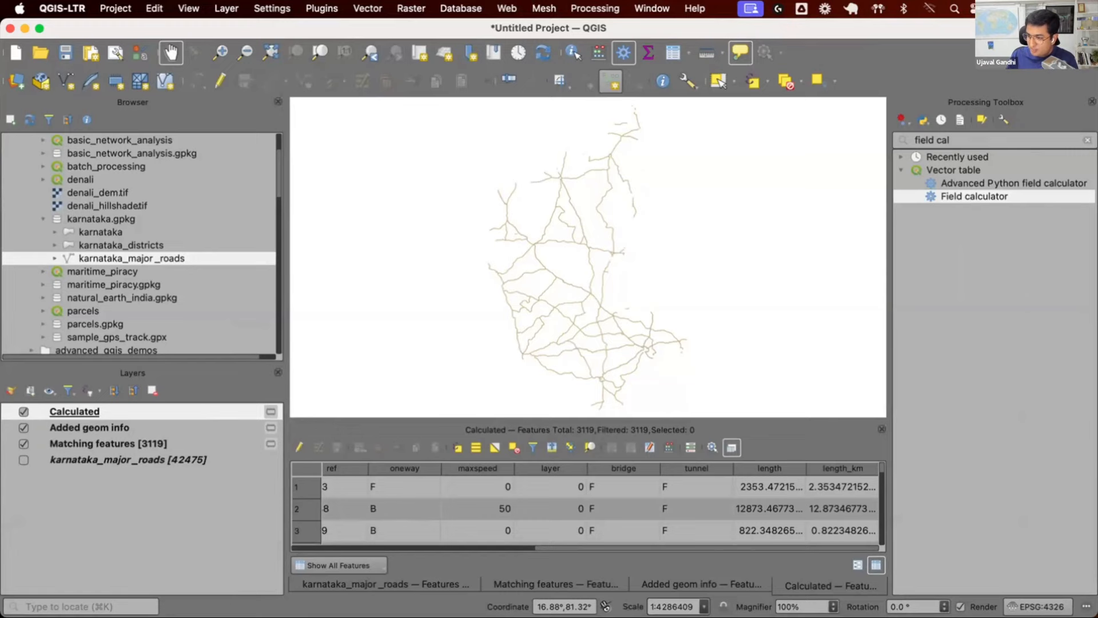
Run Basic statistics for fields on the Calculated layer's length_km field
click(1081, 138)
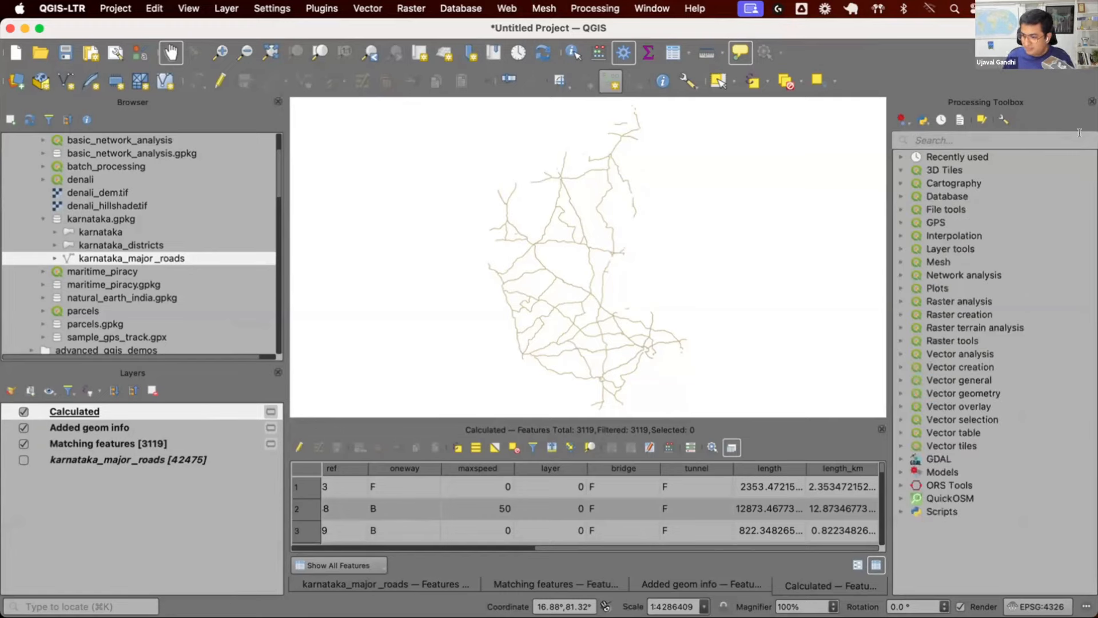
text(stat)
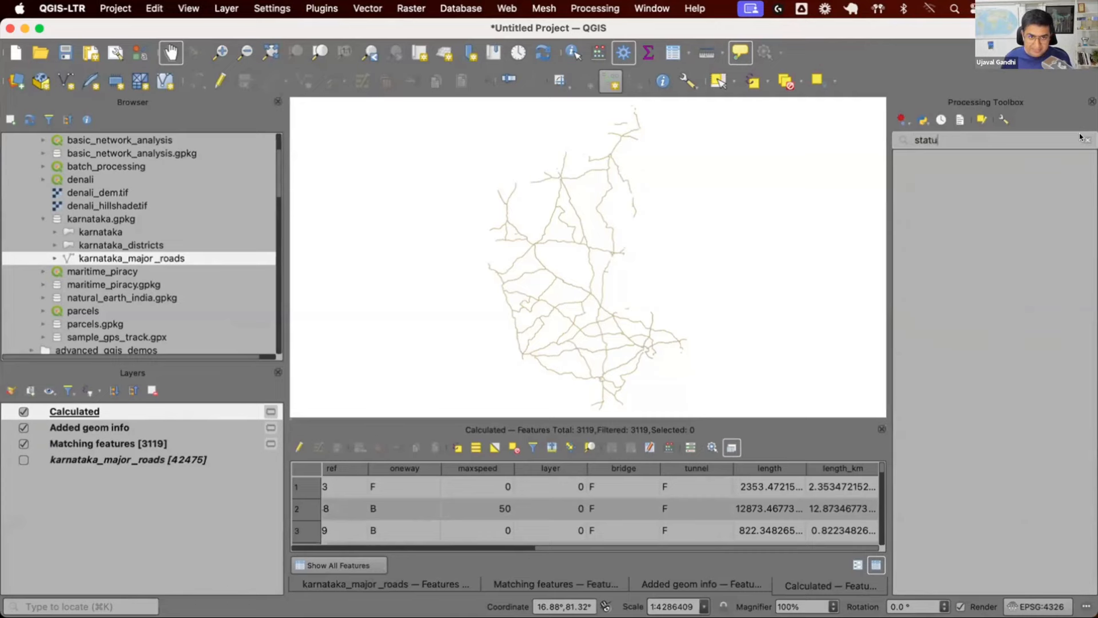
text(is)
click(972, 302)
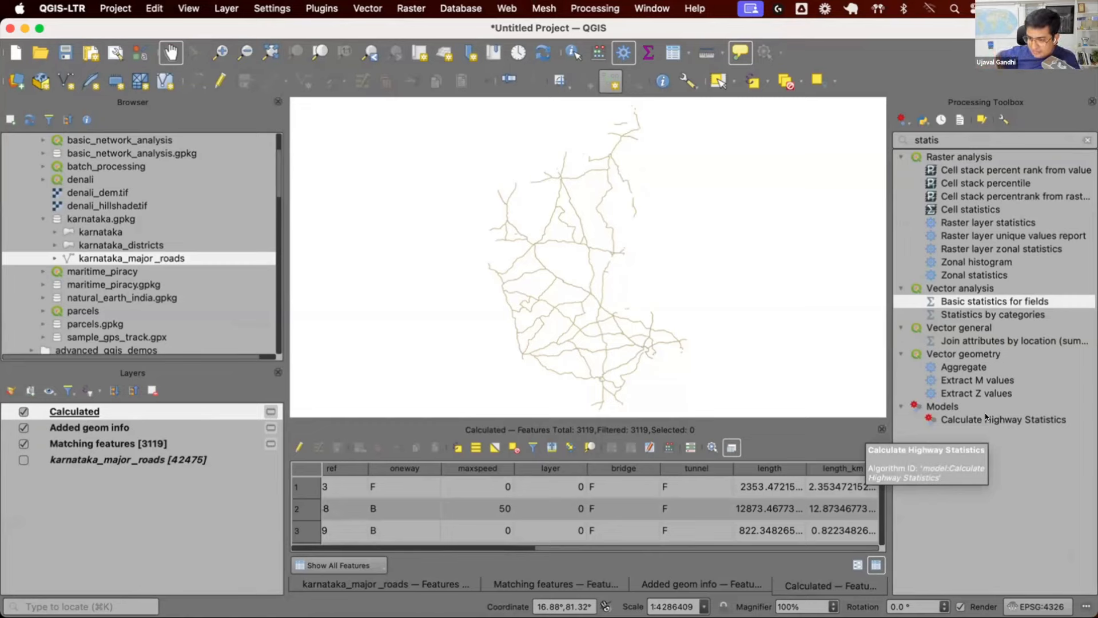
double_click(961, 301)
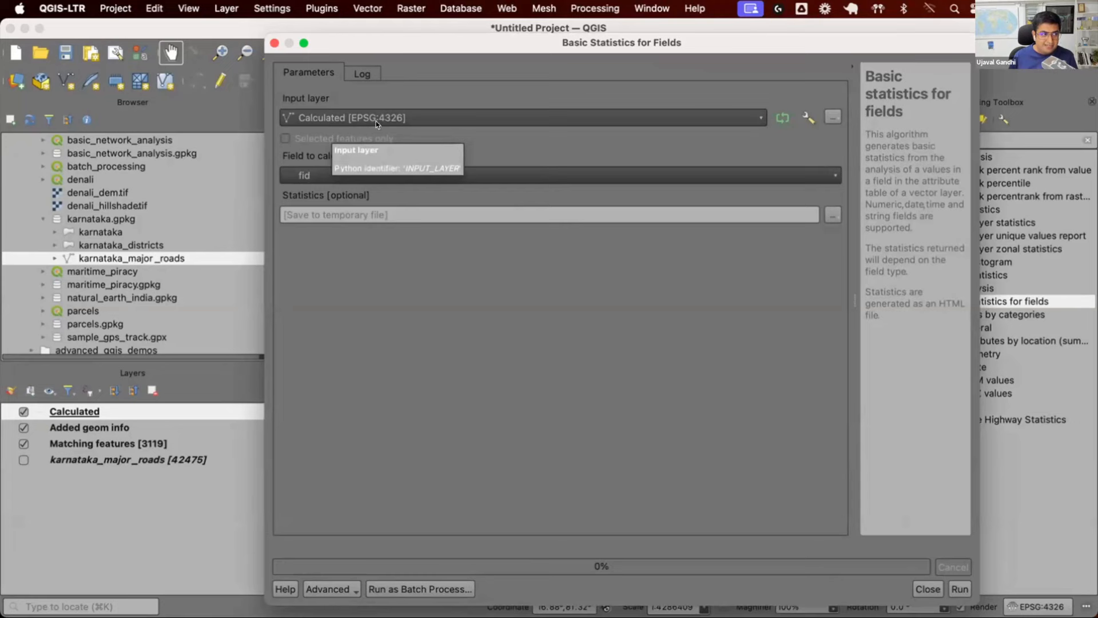
click(519, 175)
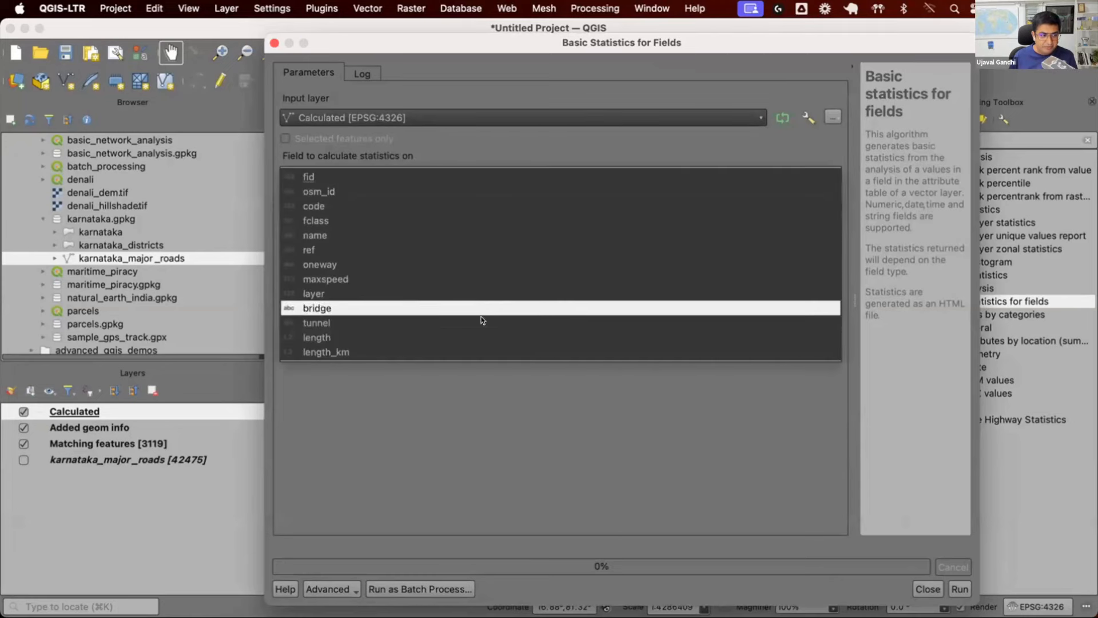
click(482, 351)
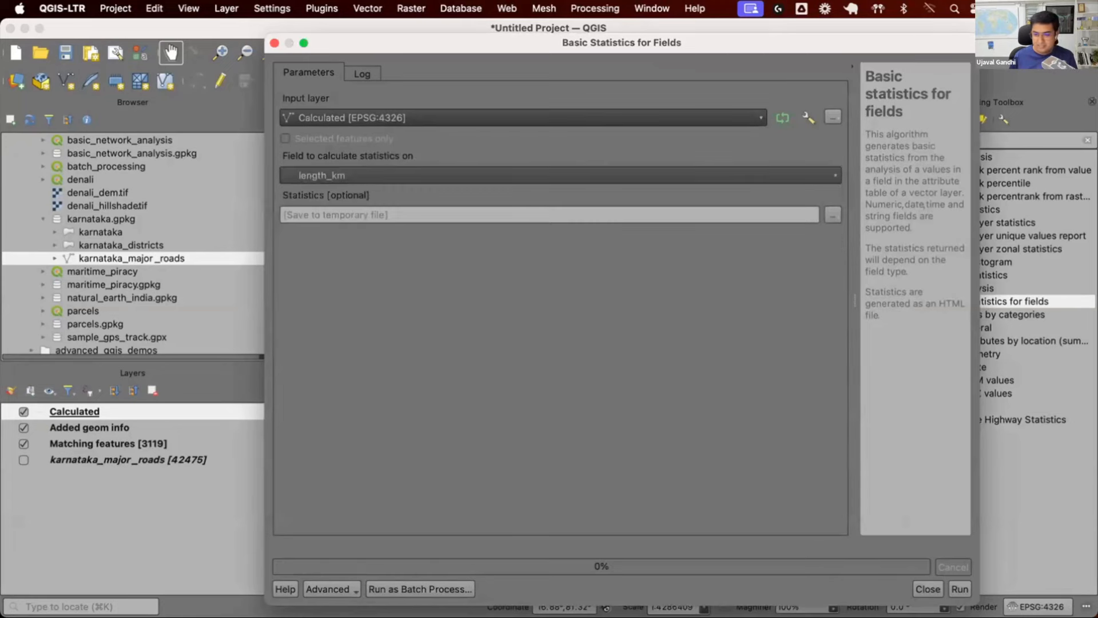
drag(785, 42, 818, 404)
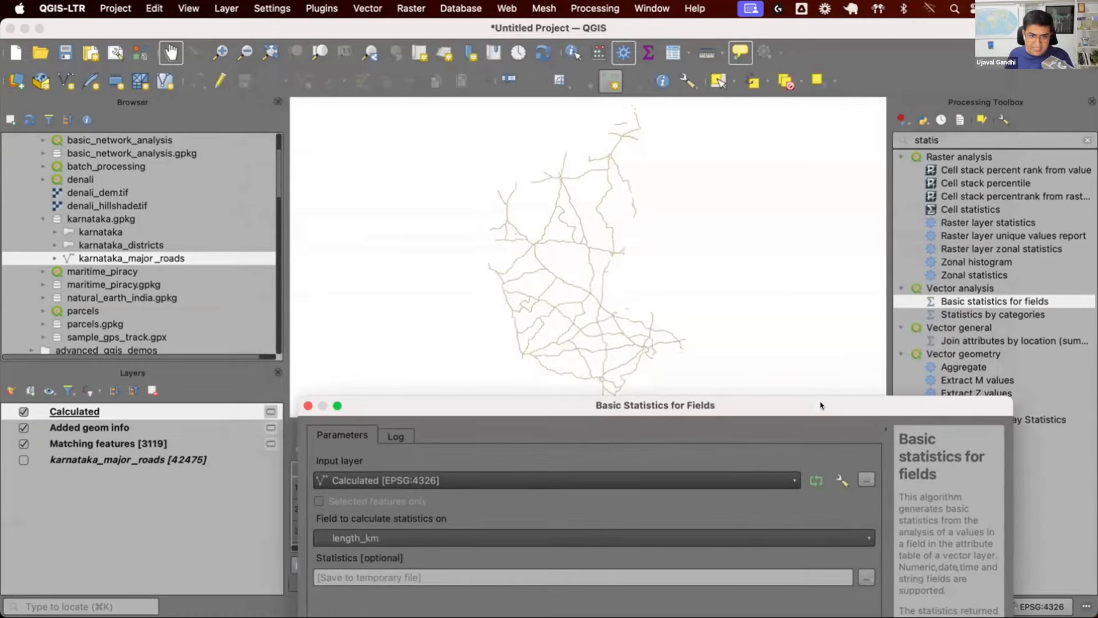
drag(820, 367, 807, 56)
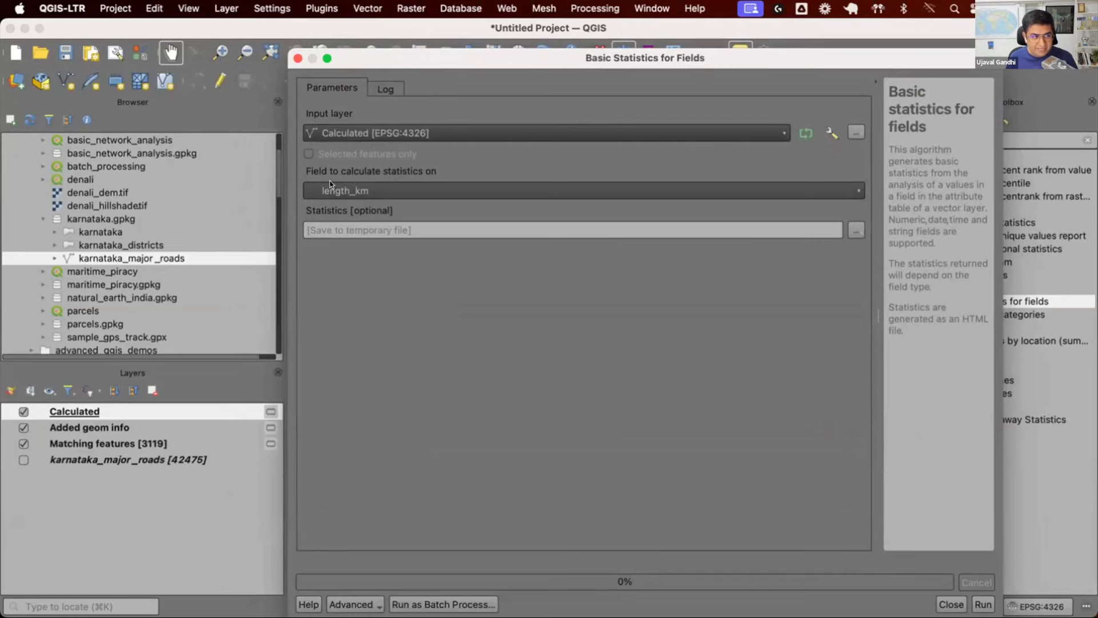
click(985, 605)
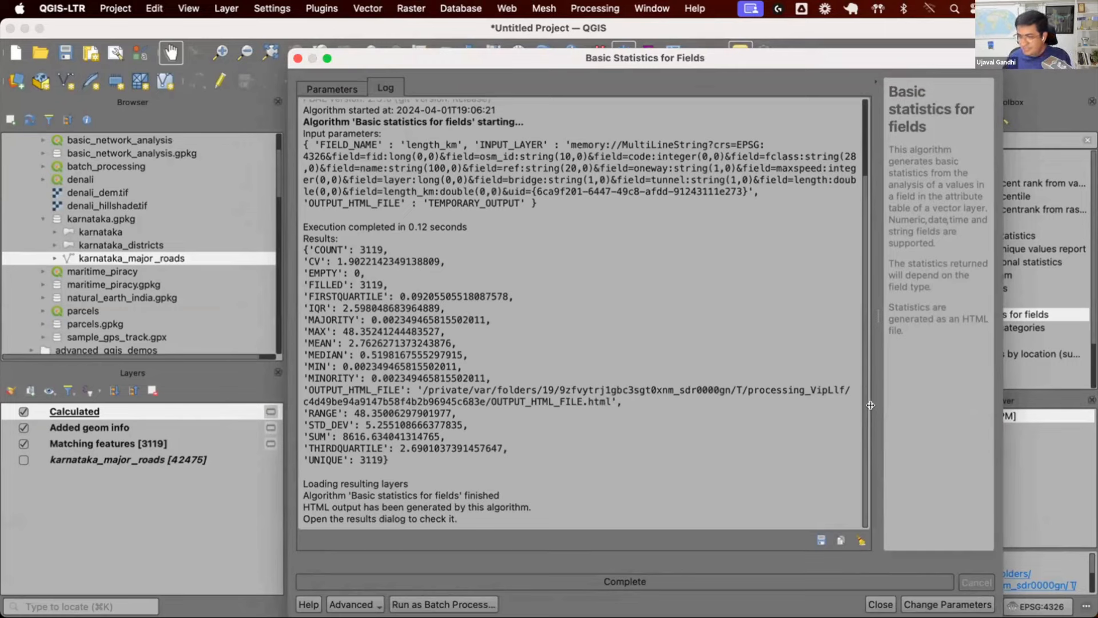
Examine the statistics in the algorithm log, highlight the SUM entry, and close the statistics dialog
drag(318, 250, 394, 449)
click(318, 401)
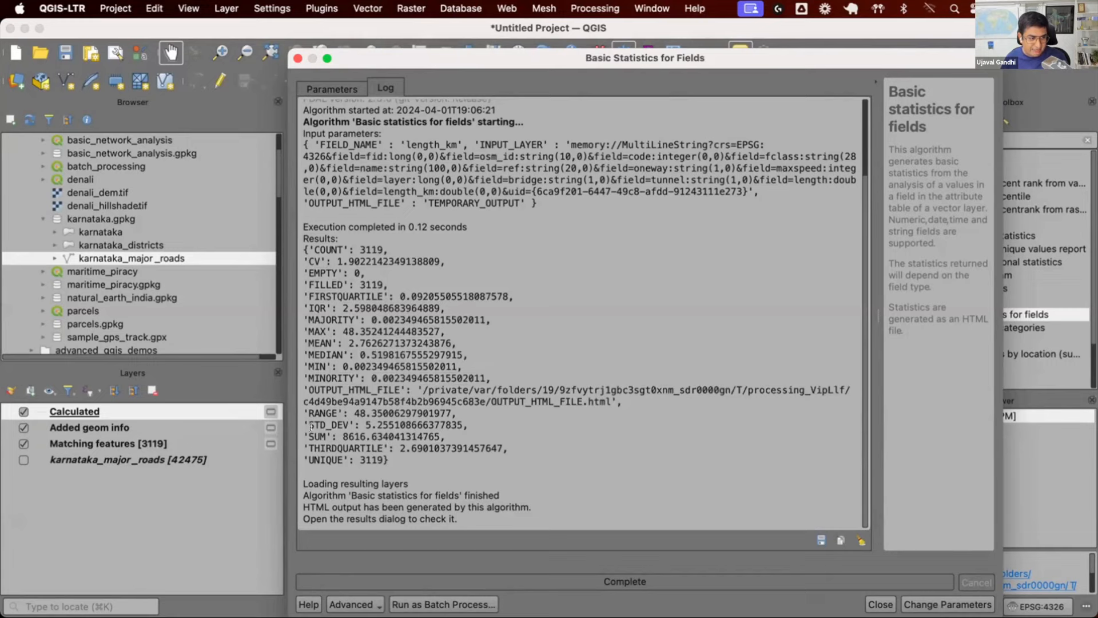
drag(304, 436, 444, 436)
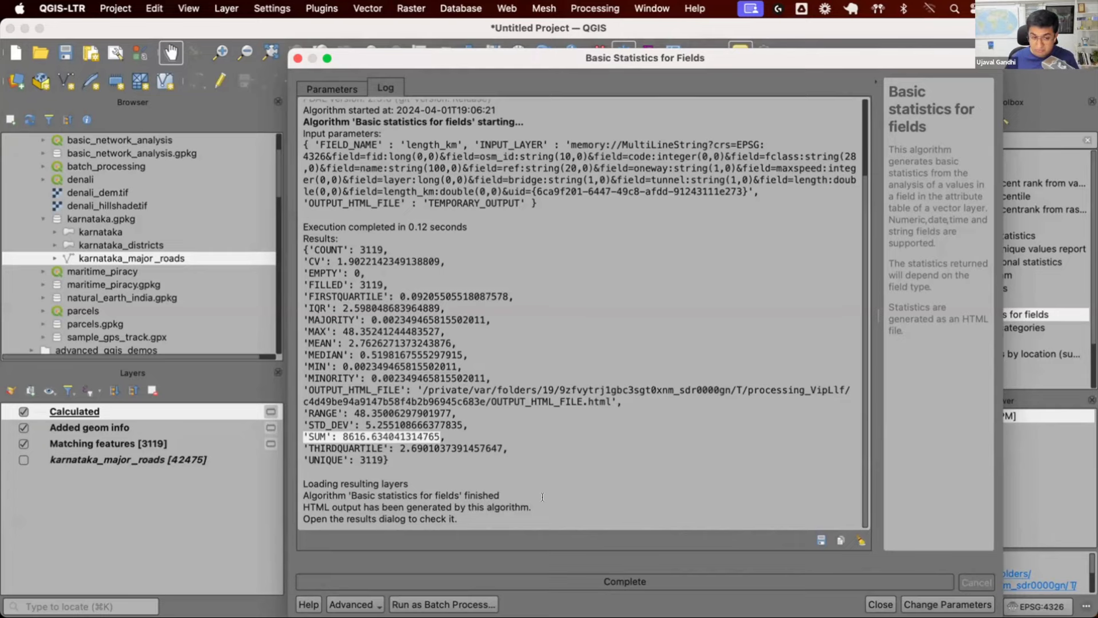
click(881, 604)
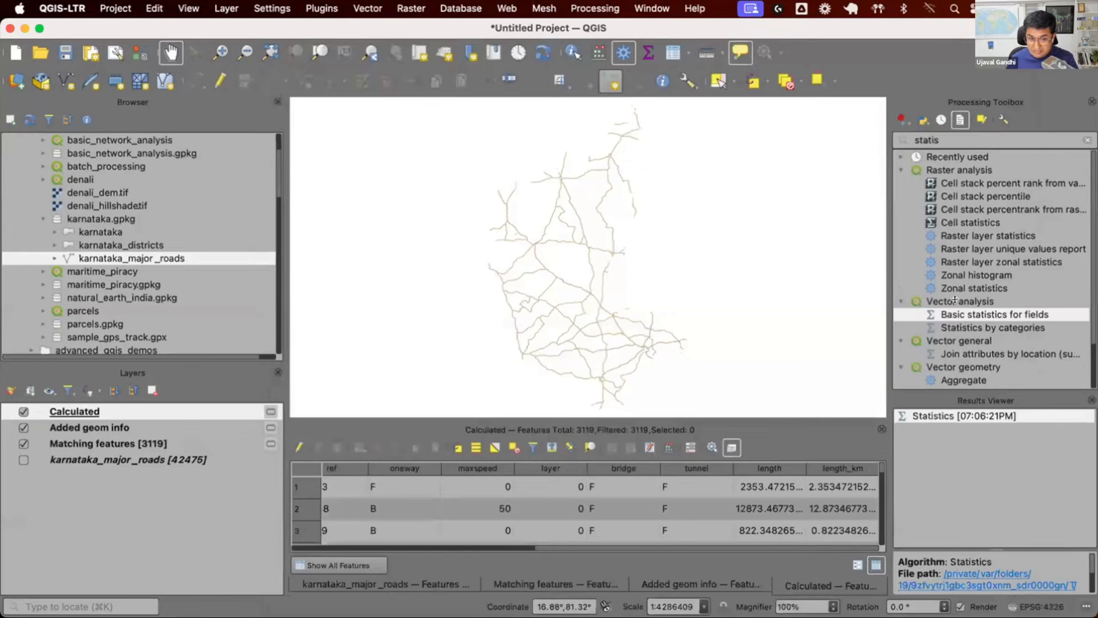
Enlarge the results viewer, open the statistics HTML report in Chrome to read the sum, and return to QGIS
drag(954, 393, 942, 311)
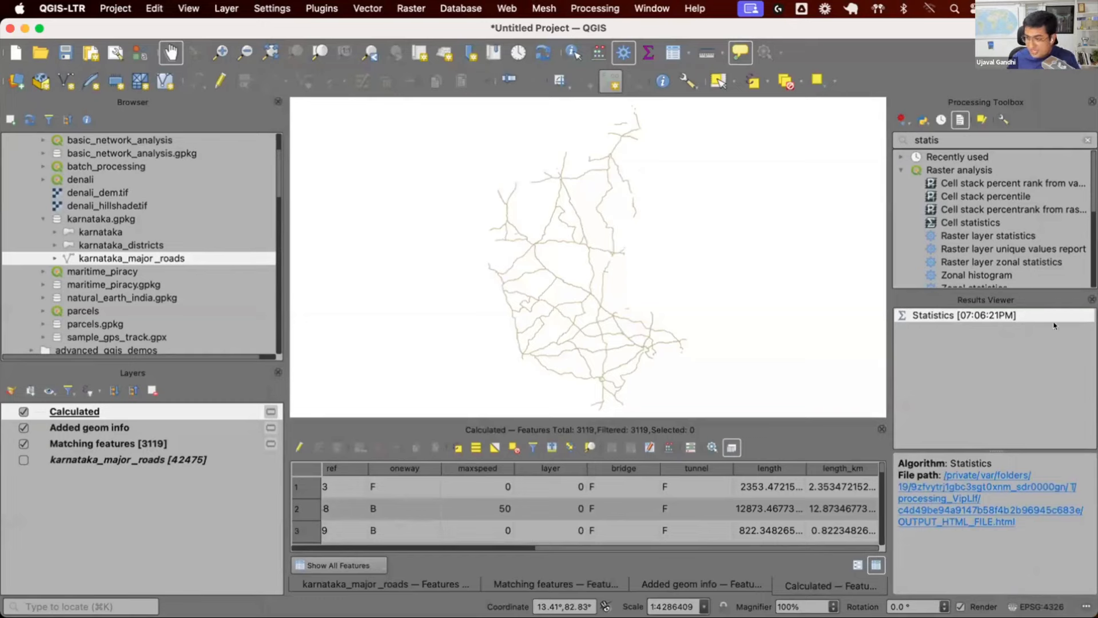
click(948, 498)
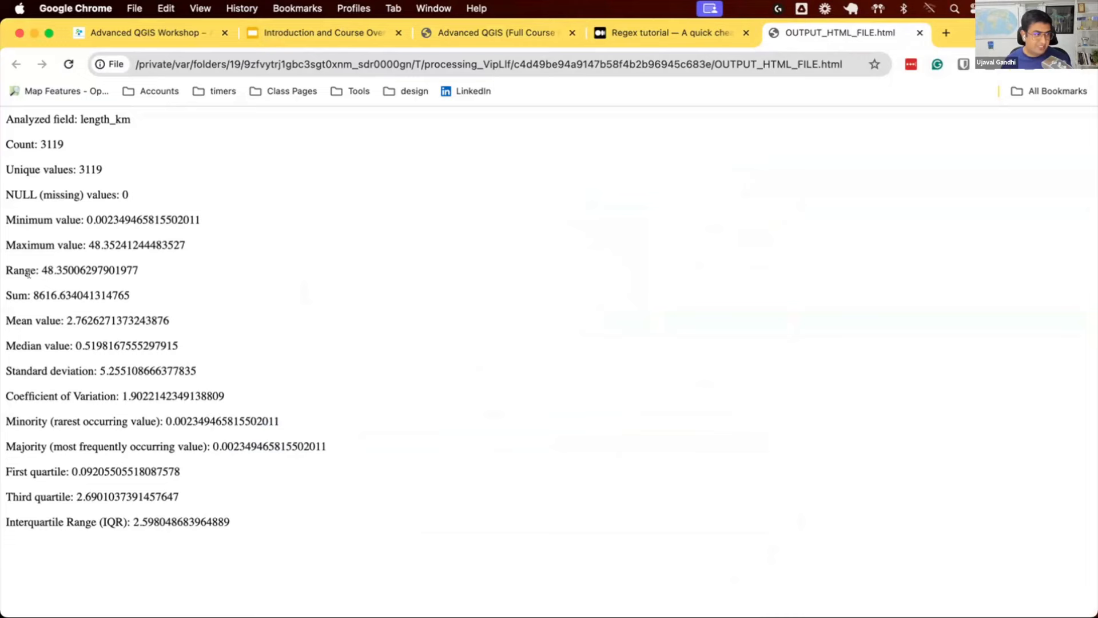
drag(4, 284, 157, 297)
click(159, 297)
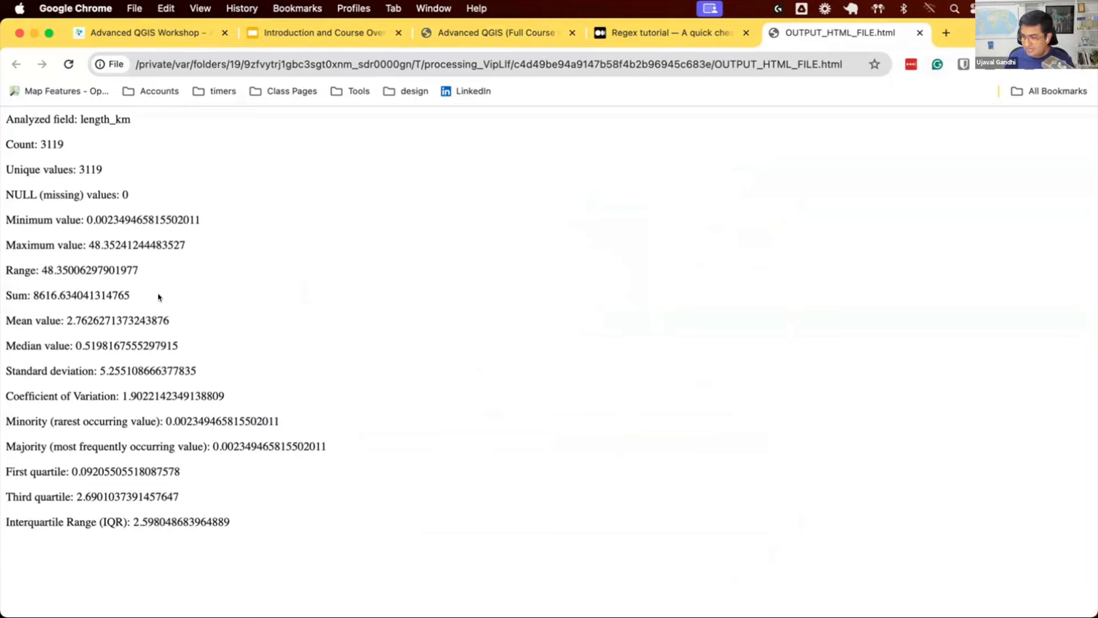
key(super+Tab)
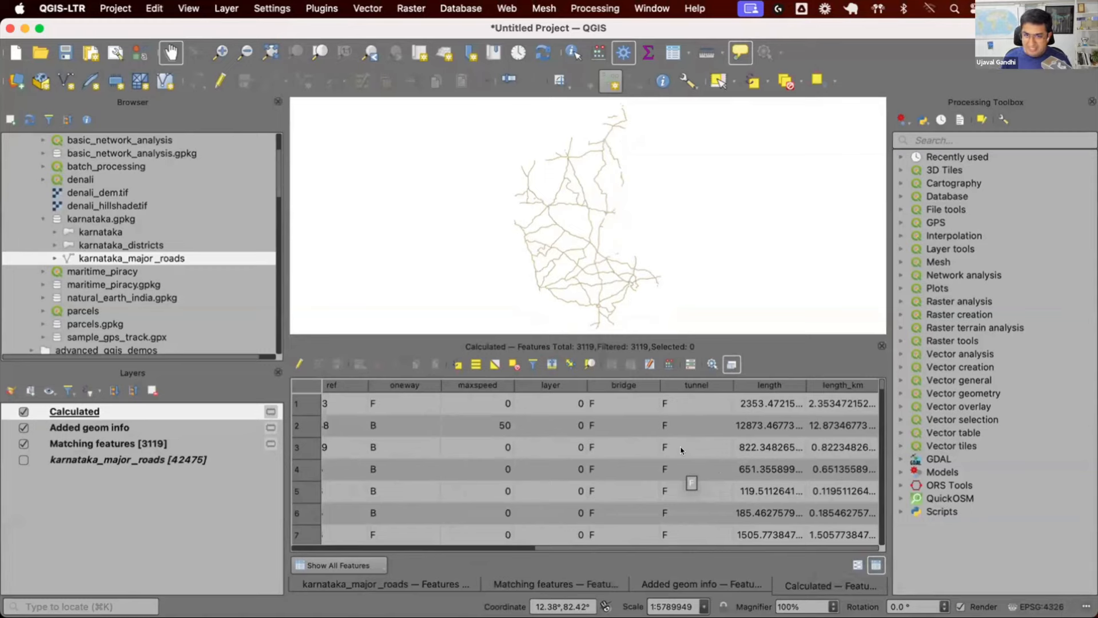
Open the Refactor fields tool for the Calculated layer and remove the code field from the mapping
click(953, 137)
text(refac)
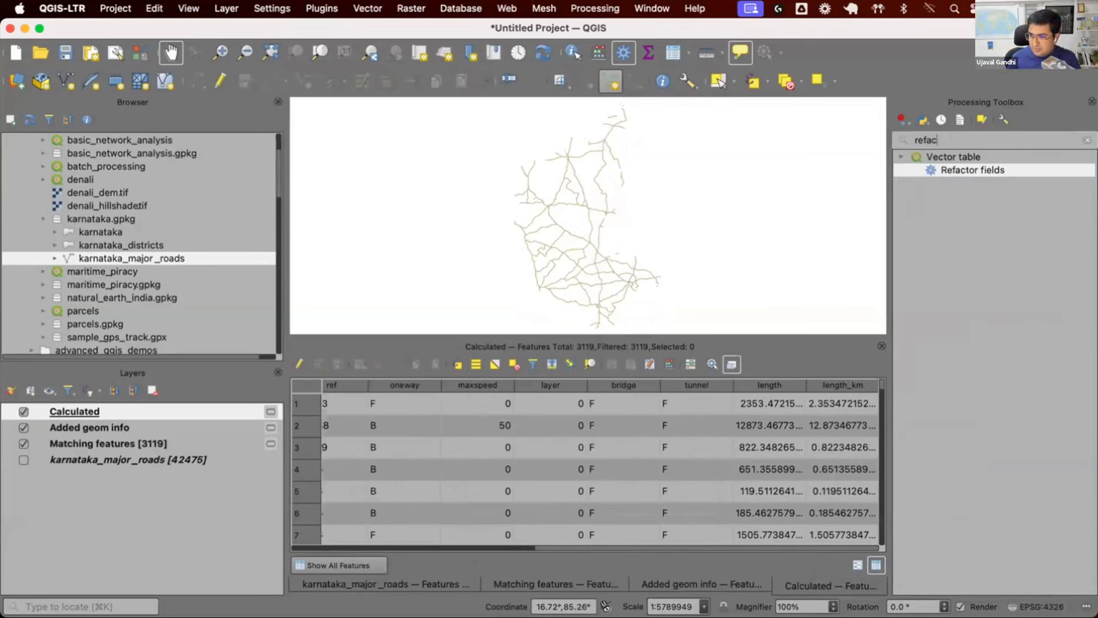
key(Return)
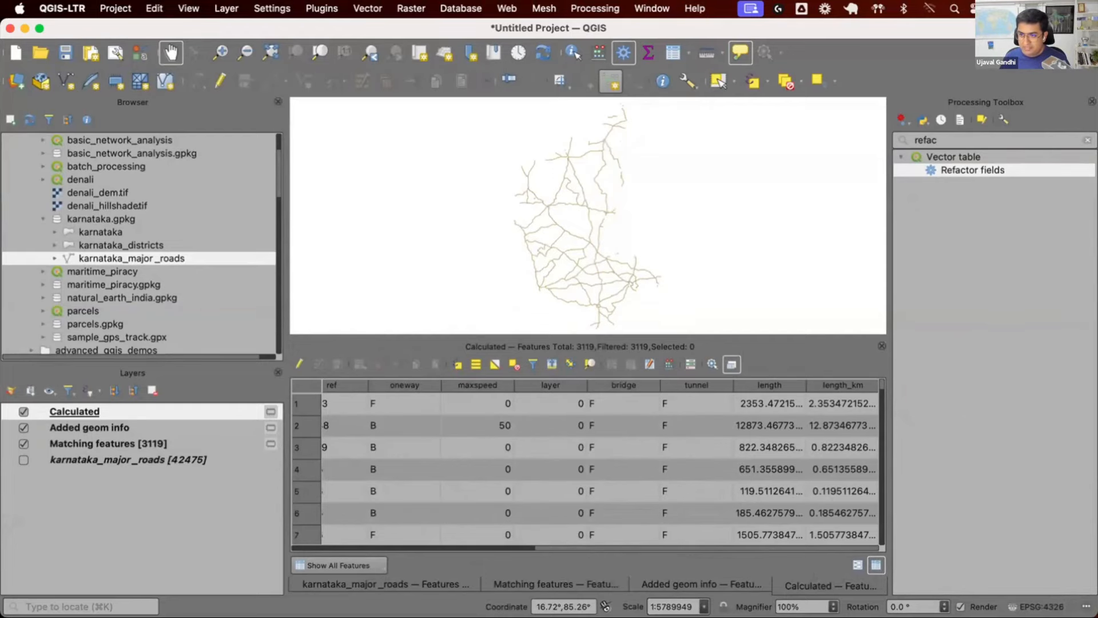
double_click(950, 167)
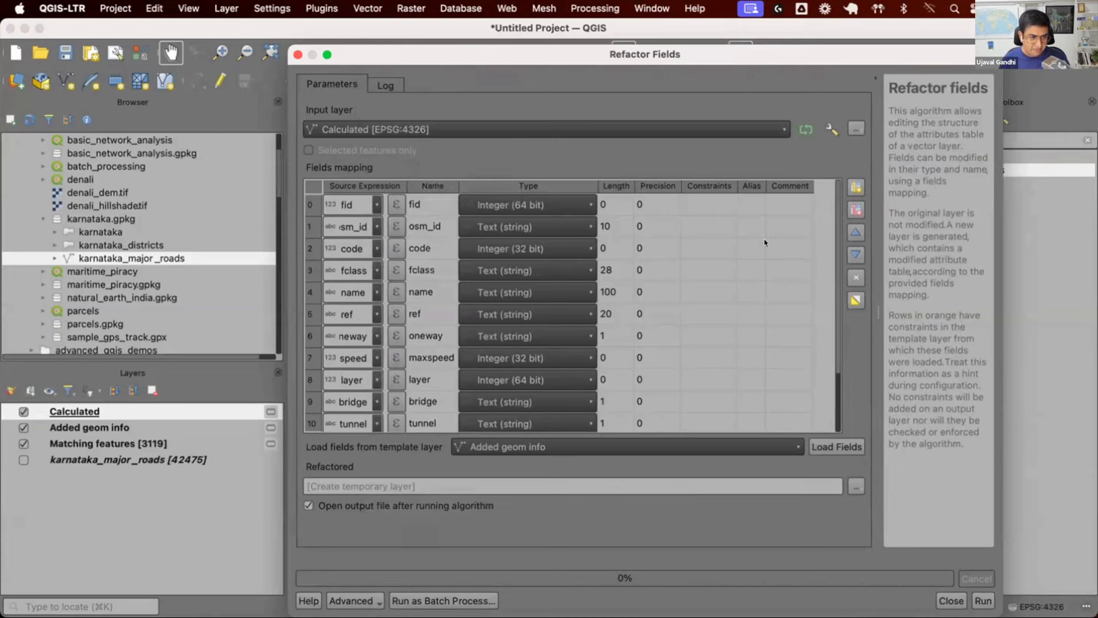
scroll(835, 206, down, 2)
scroll(835, 189, up, 2)
click(310, 250)
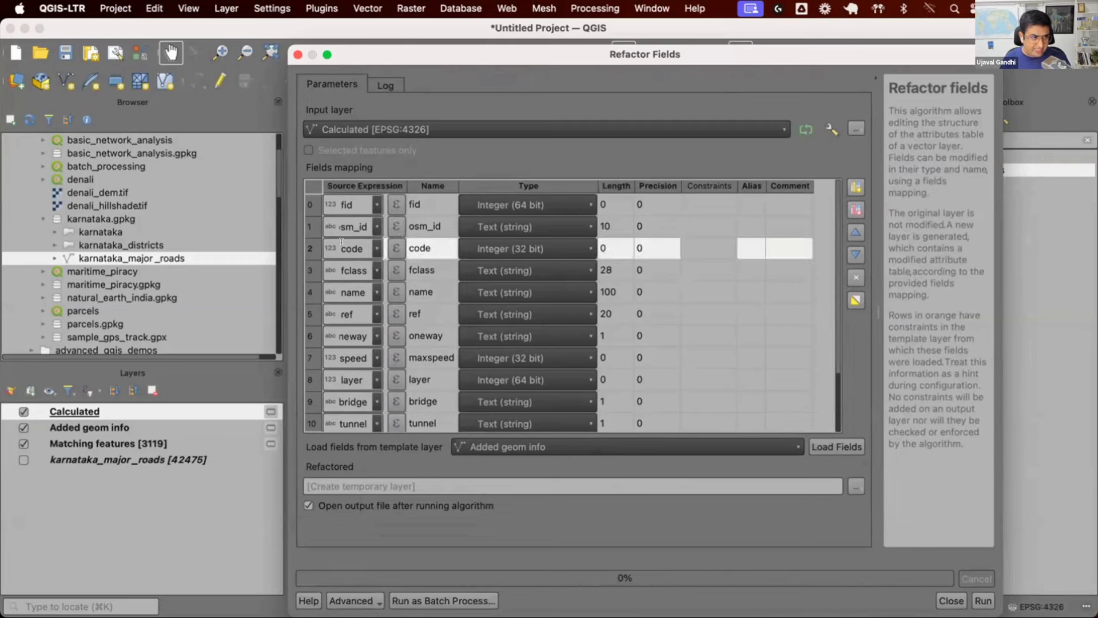
click(856, 209)
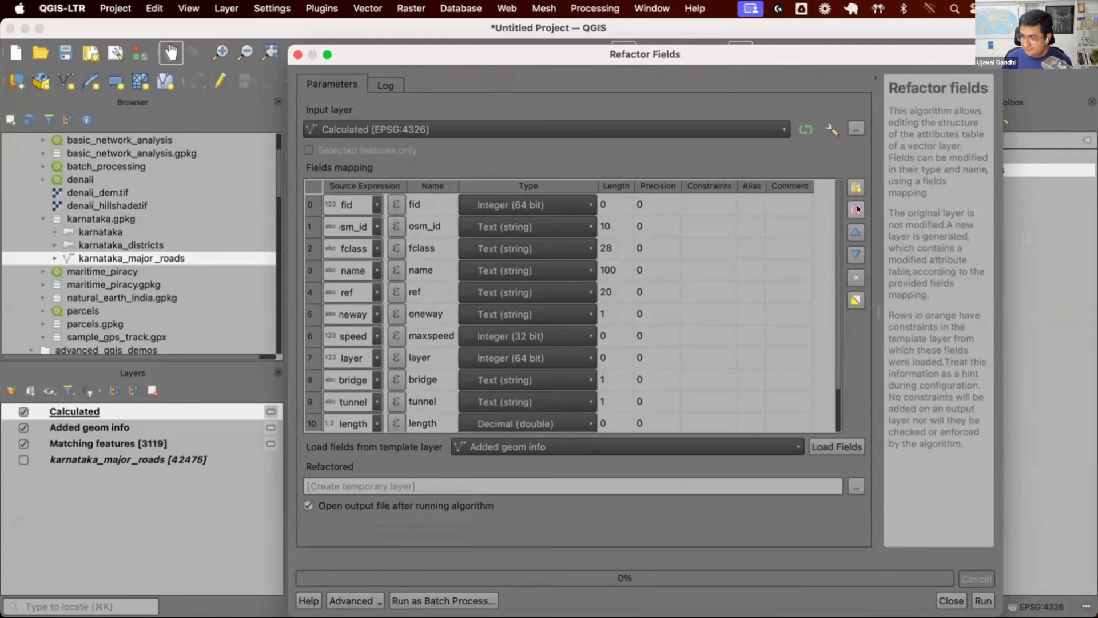
Remove the oneway, maxspeed, layer, bridge, tunnel, length and fclass fields from the fields mapping
click(308, 246)
click(310, 293)
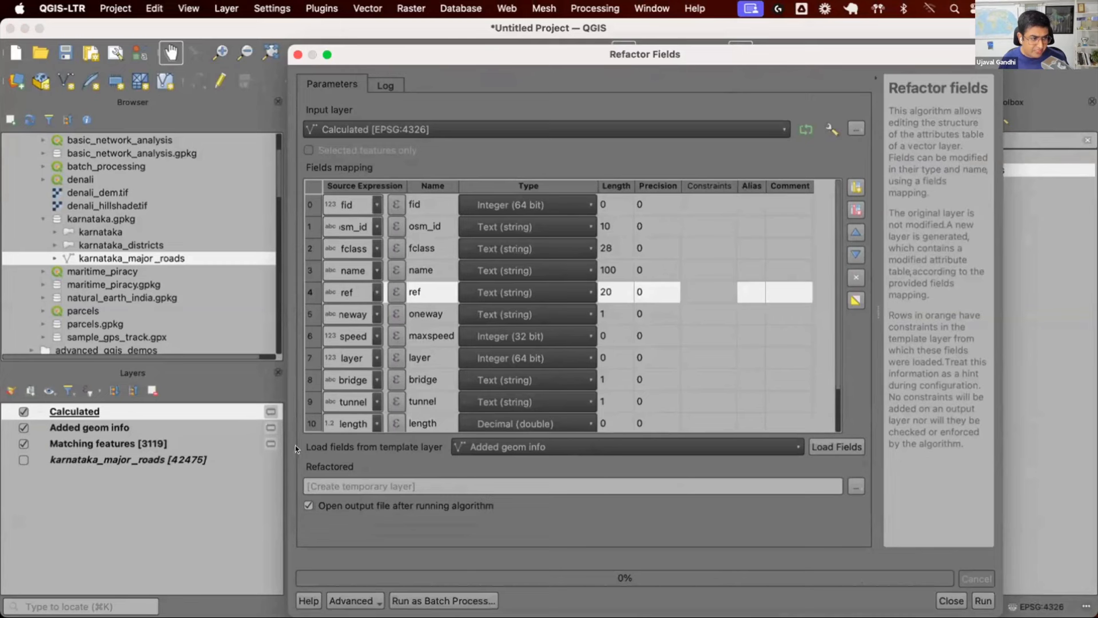
shift+click(308, 423)
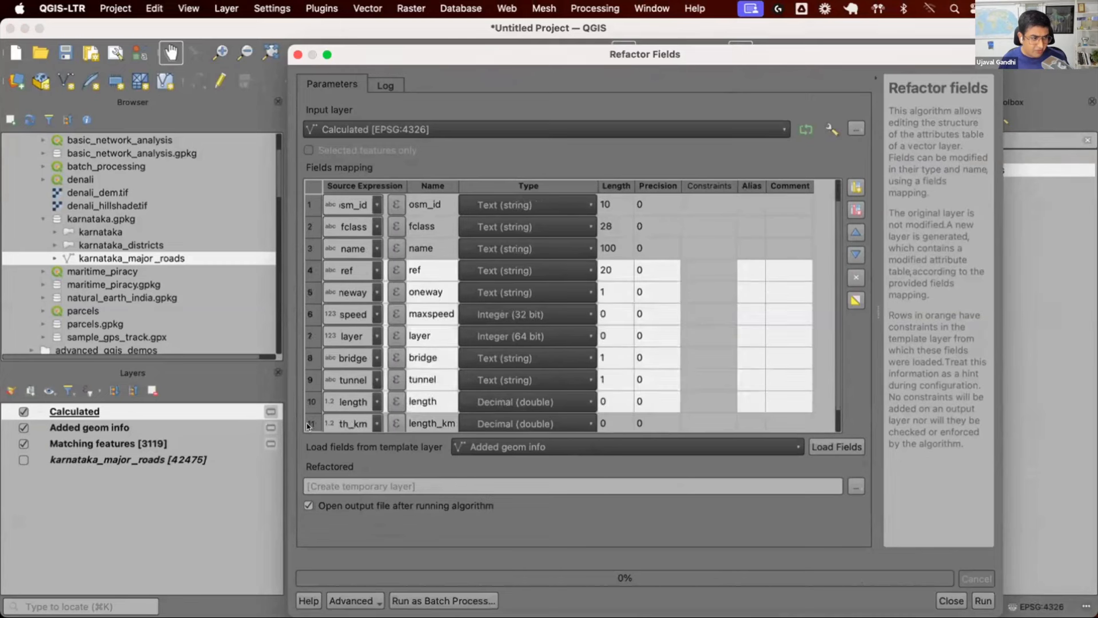
click(312, 275)
click(309, 290)
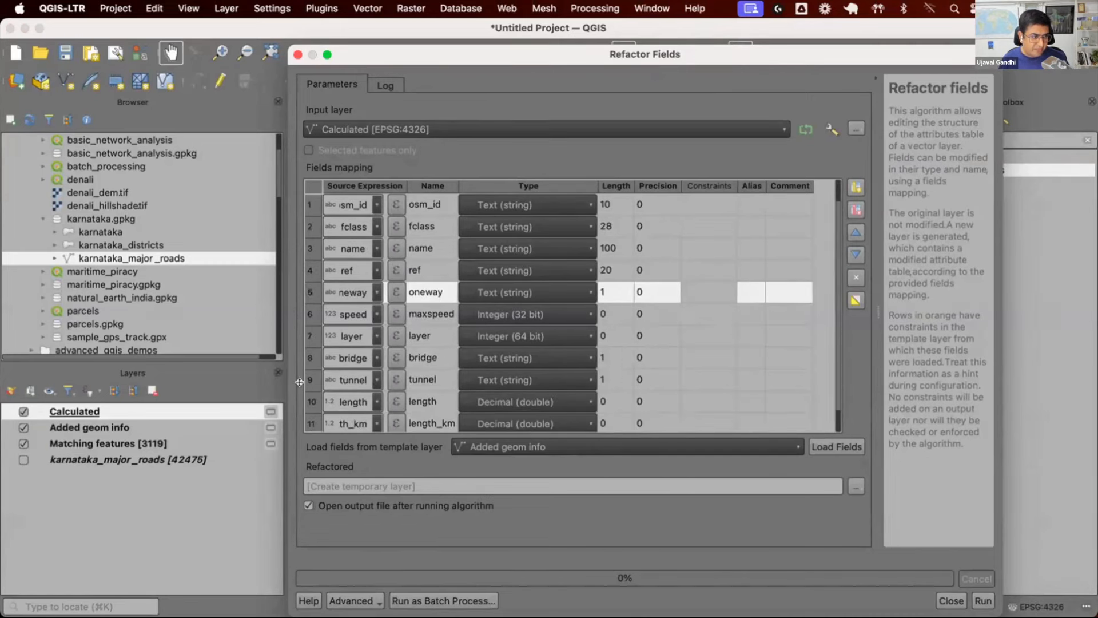
shift+click(309, 402)
click(855, 209)
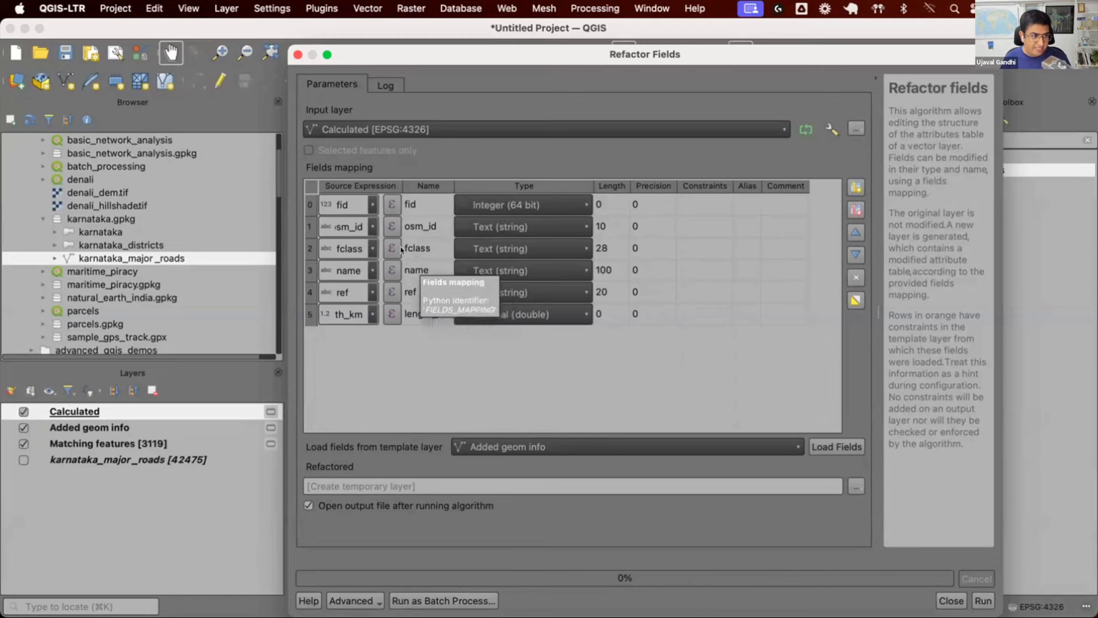
click(470, 248)
click(856, 209)
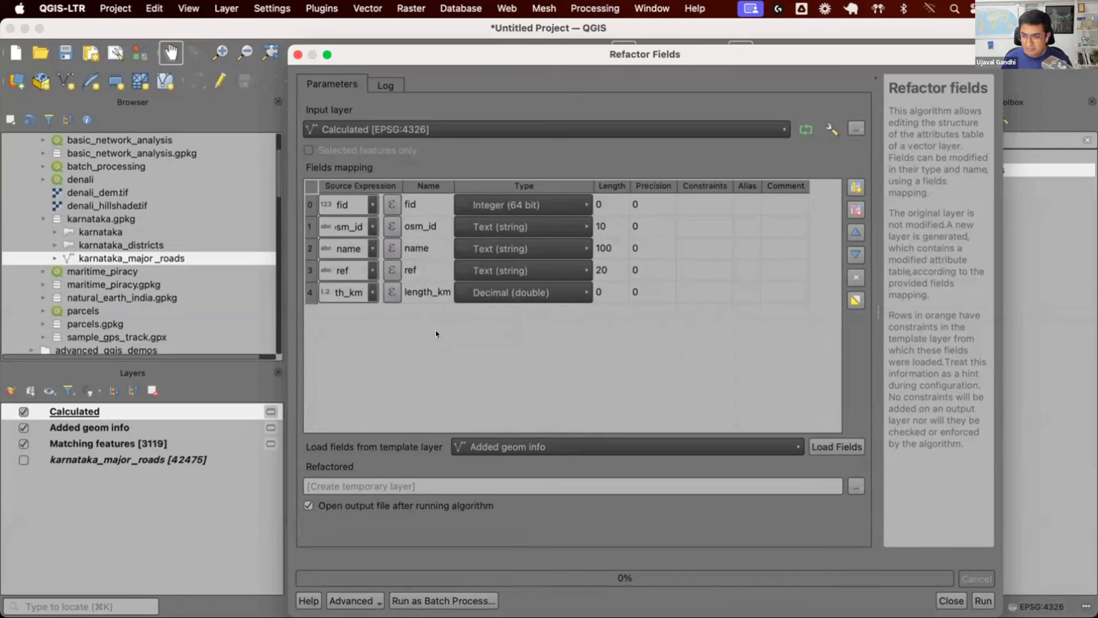
Remove the _km suffix from the length_km field's output name and enter it again
double_click(426, 289)
key(BackSpace)
key(BackSpace)
key(BackSpace)
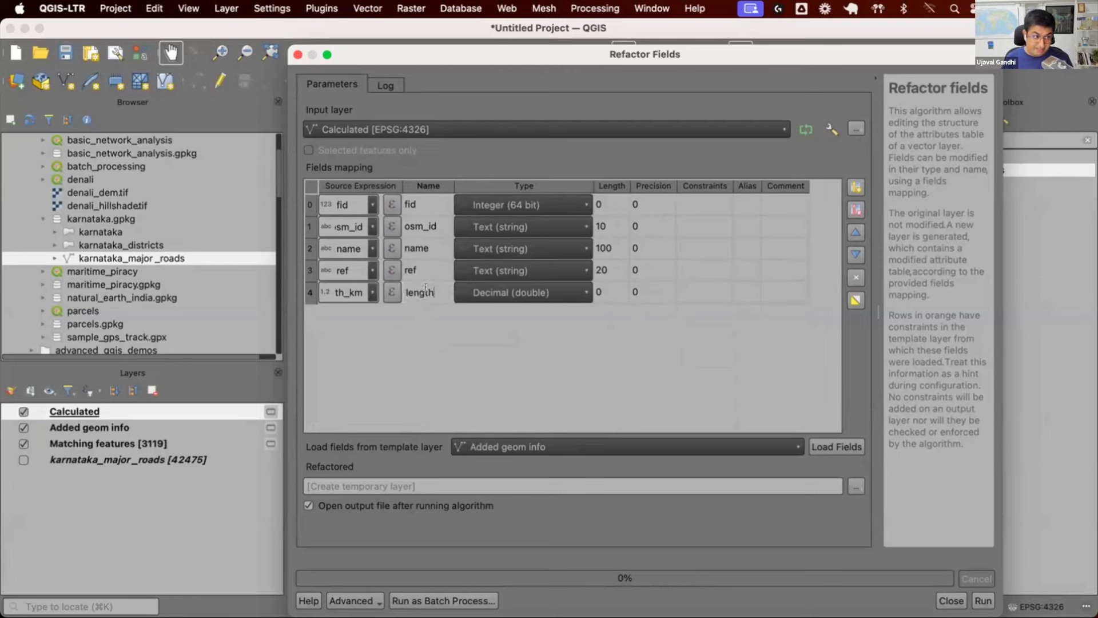
text(_km)
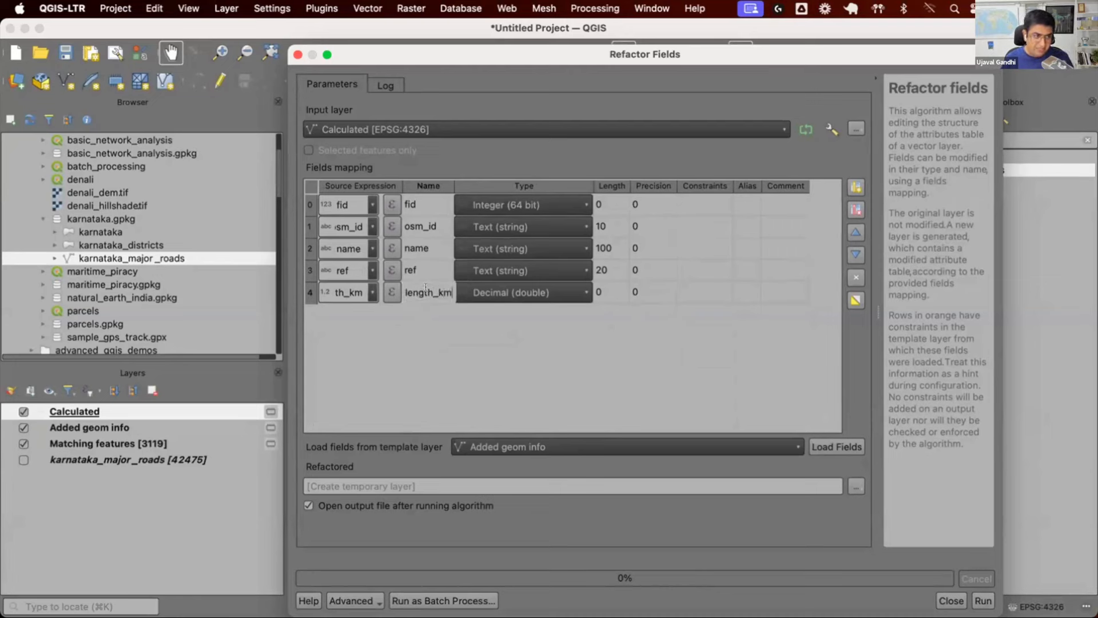
click(498, 367)
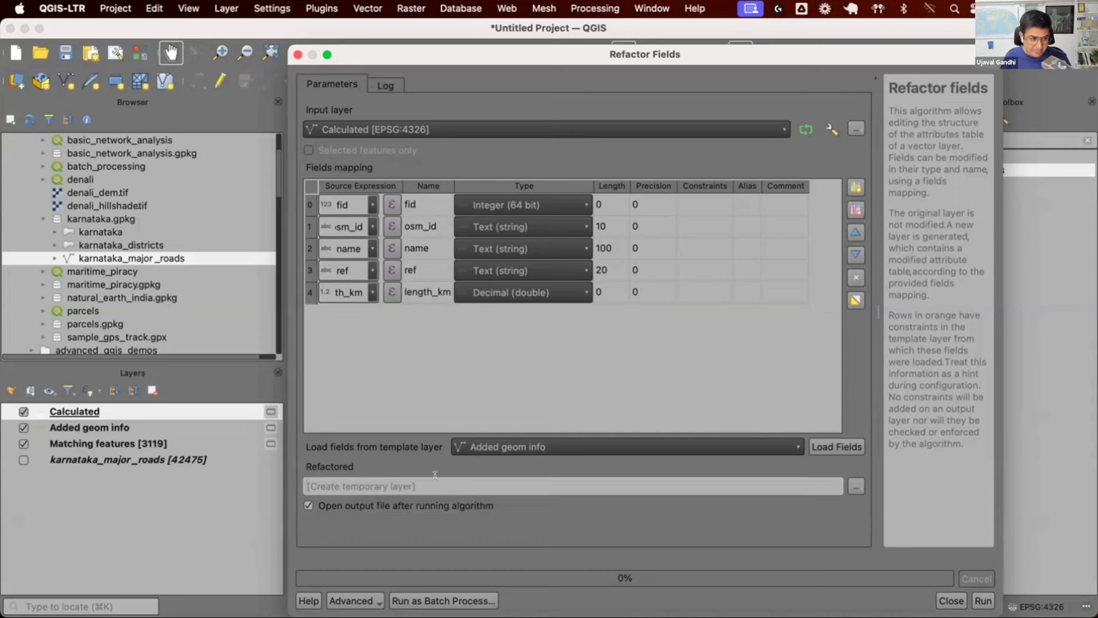
Switch to Finder, locate karnataka.gpkg in the advanced_qgis folder under Downloads, and return to the Refactor Fields dialog in QGIS
click(850, 487)
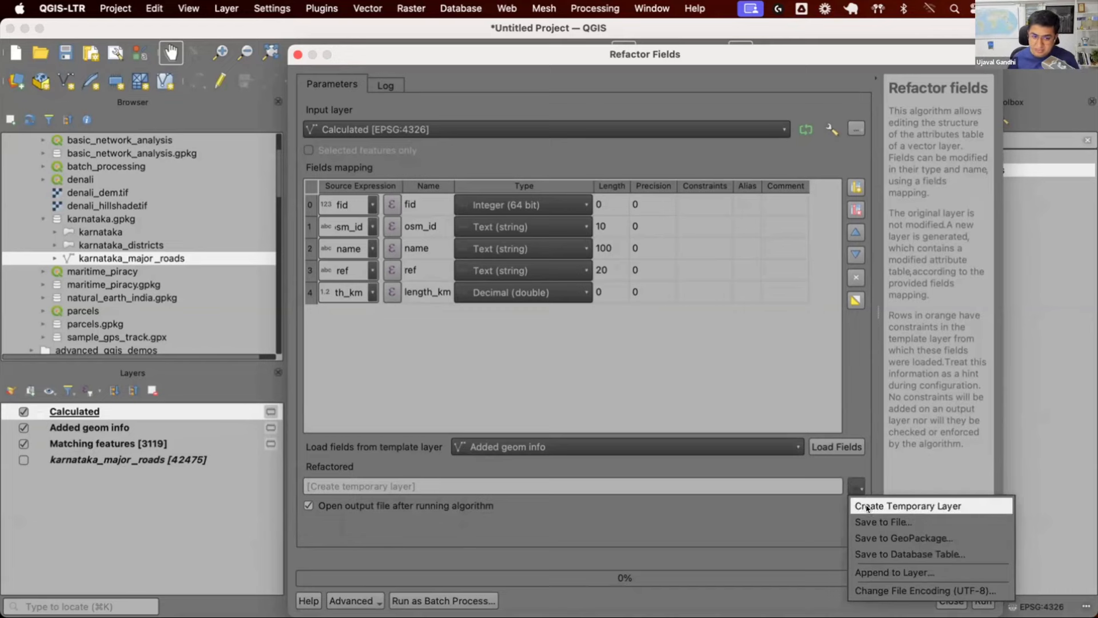
key(super+Tab)
key(super+Tab)
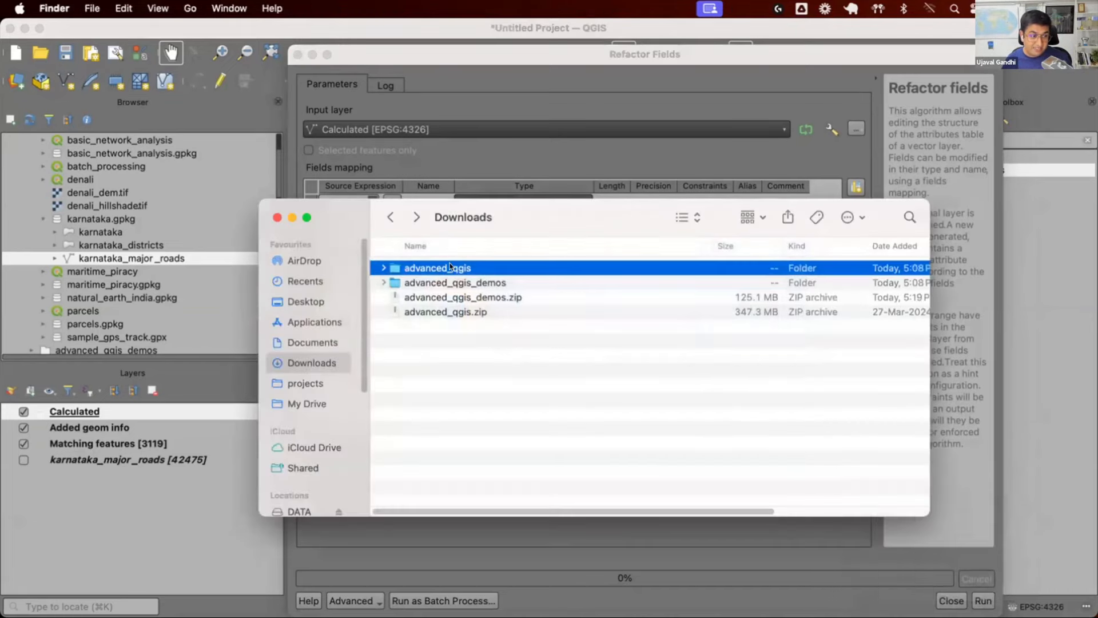
double_click(450, 267)
click(452, 356)
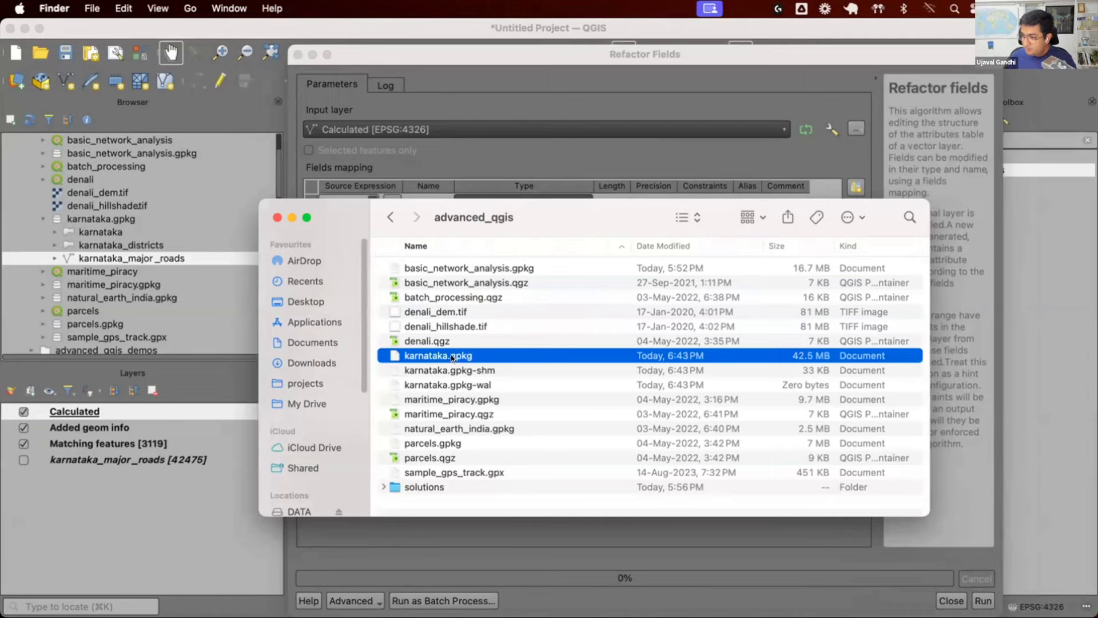
click(650, 135)
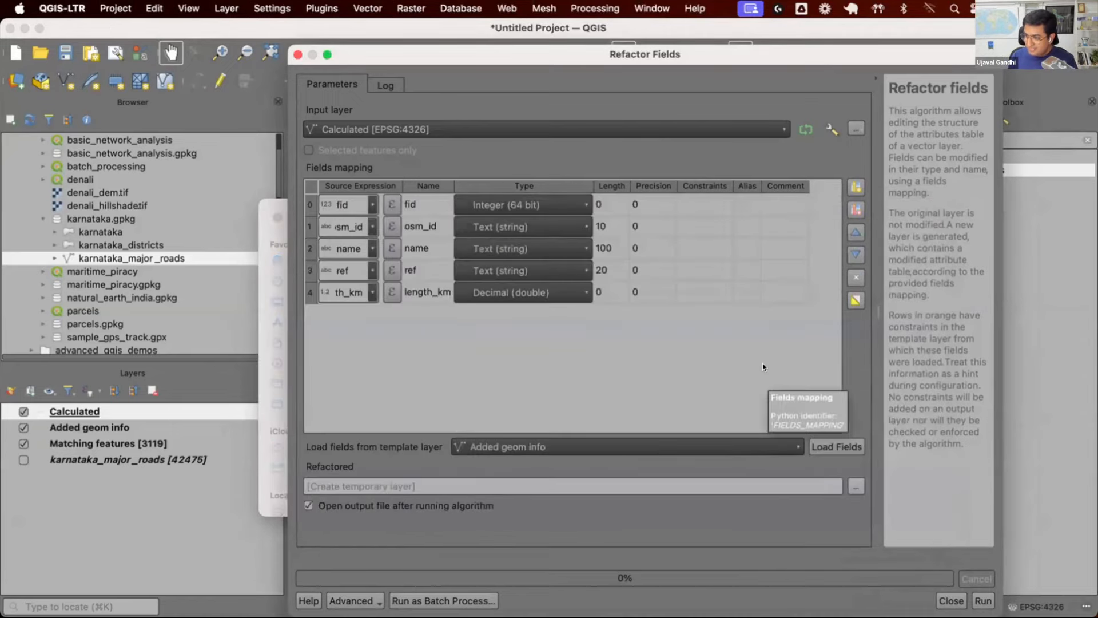
Direct the refactored output to the existing karnataka GeoPackage in the advanced_qgis folder, accepting the replace prompt
click(856, 486)
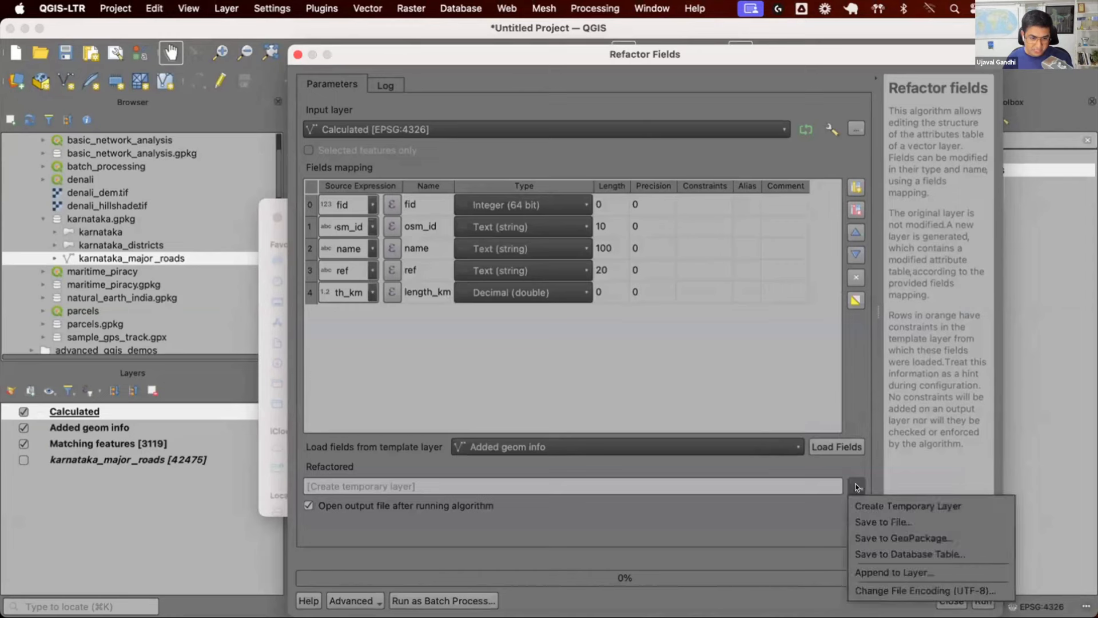
click(872, 537)
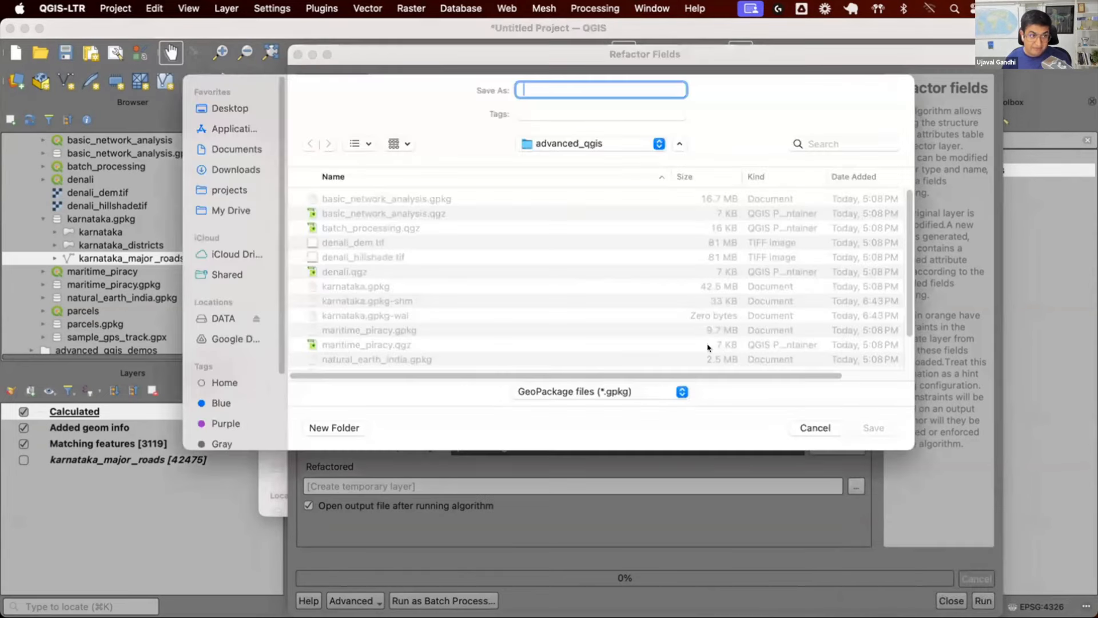
text(karnataka)
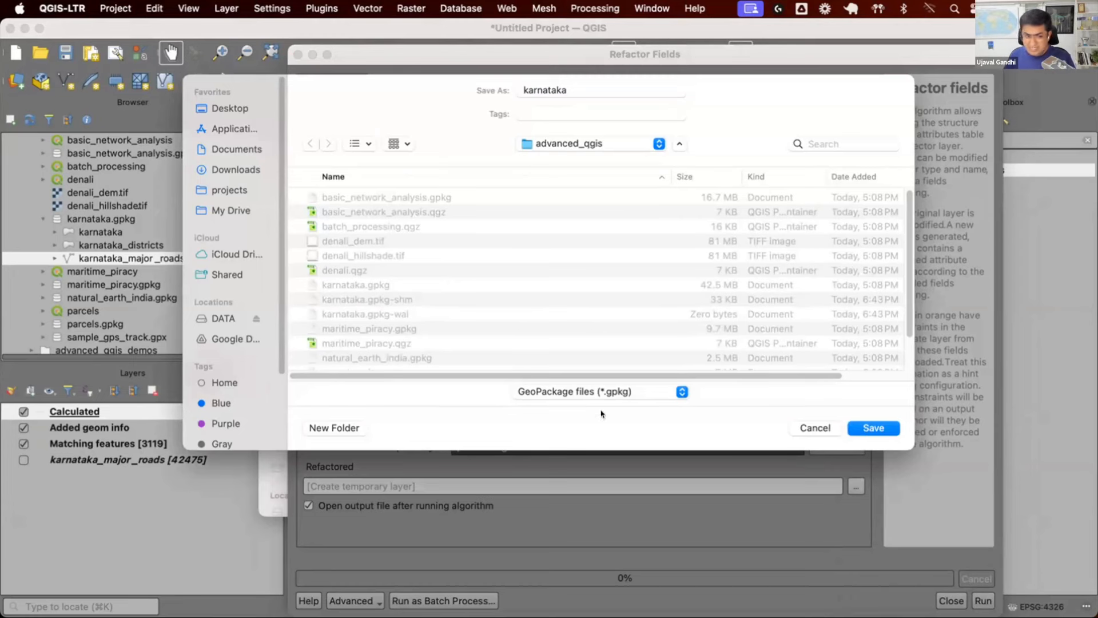
click(891, 426)
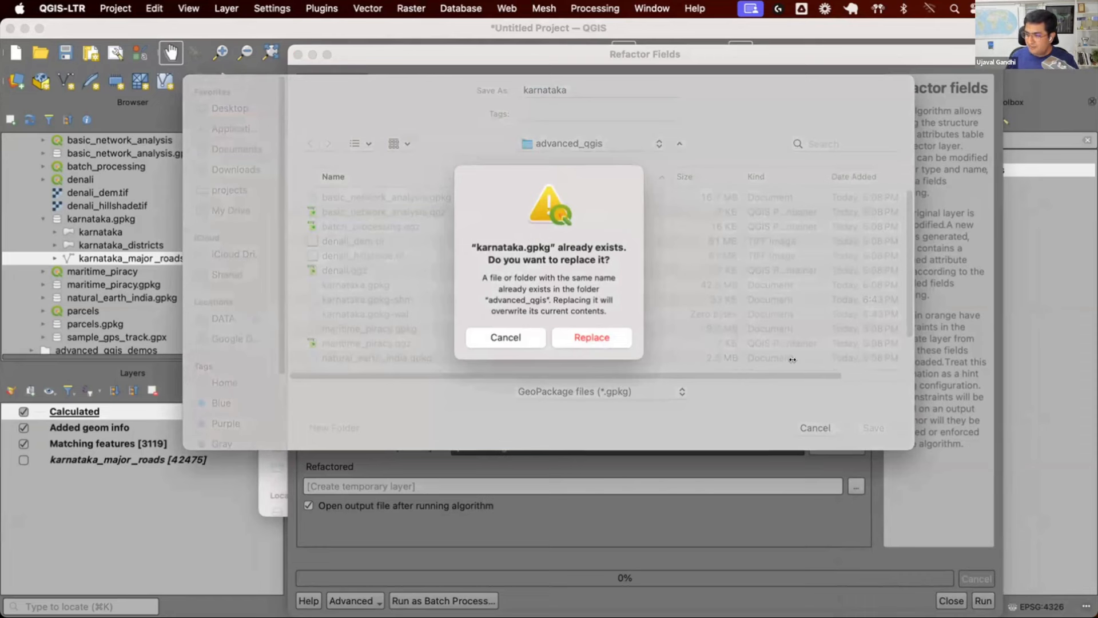
click(603, 340)
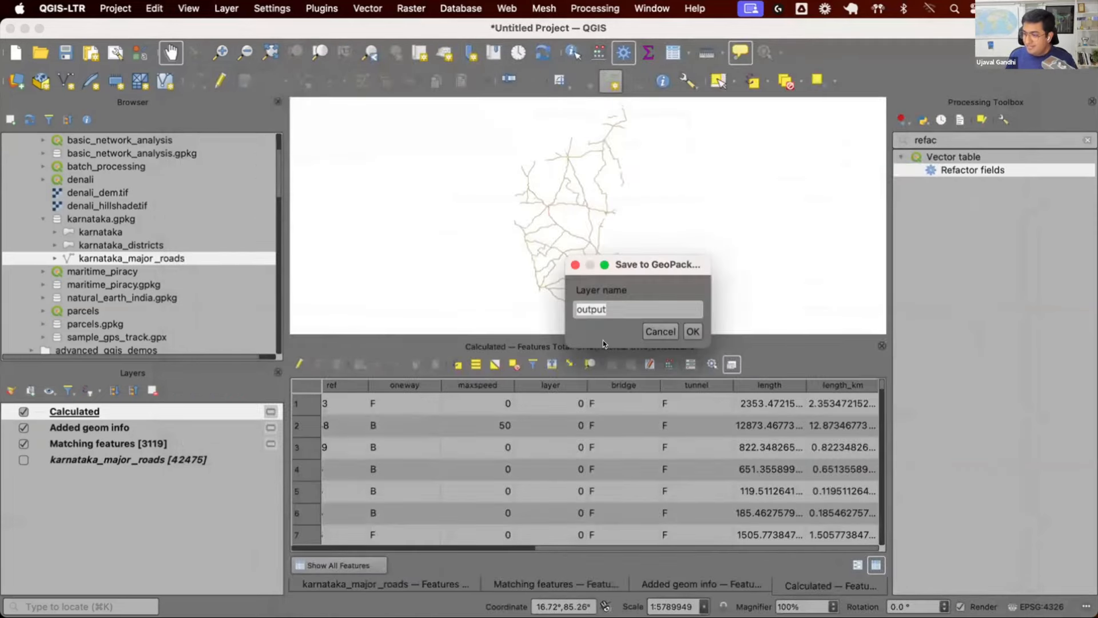
Name the GeoPackage output layer national_highways and run Refactor fields
text(nati)
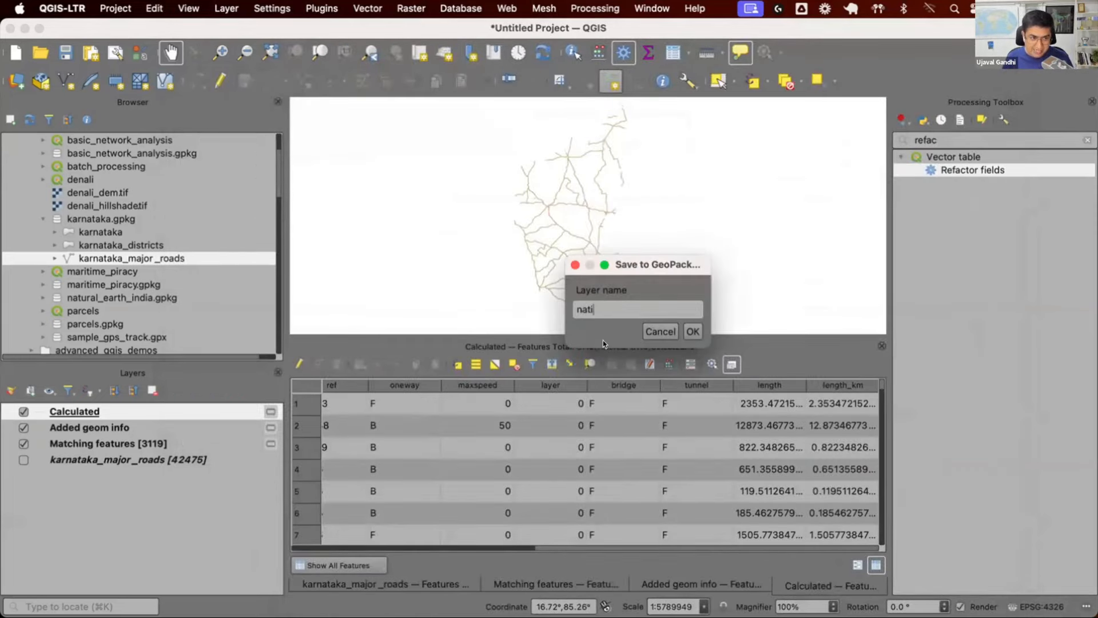
text(onal_highways)
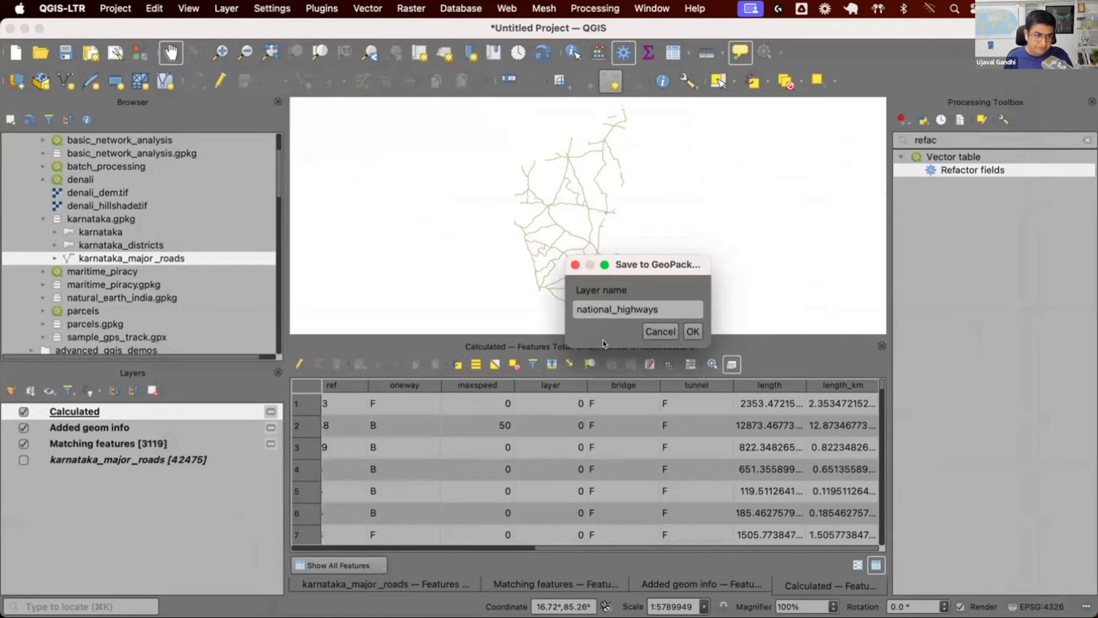
key(Return)
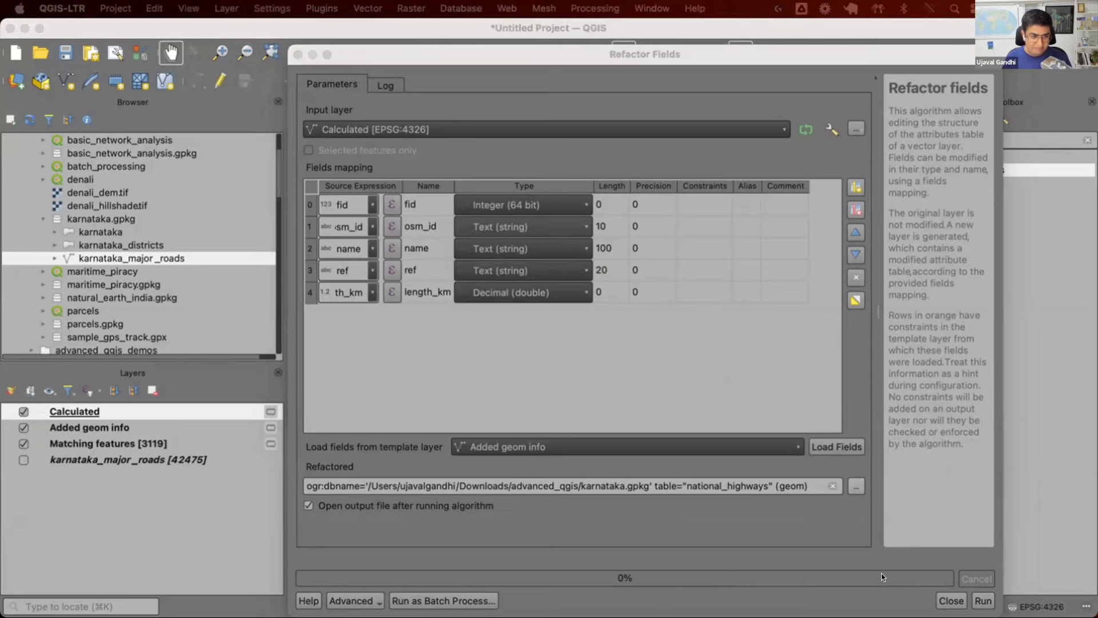
click(982, 600)
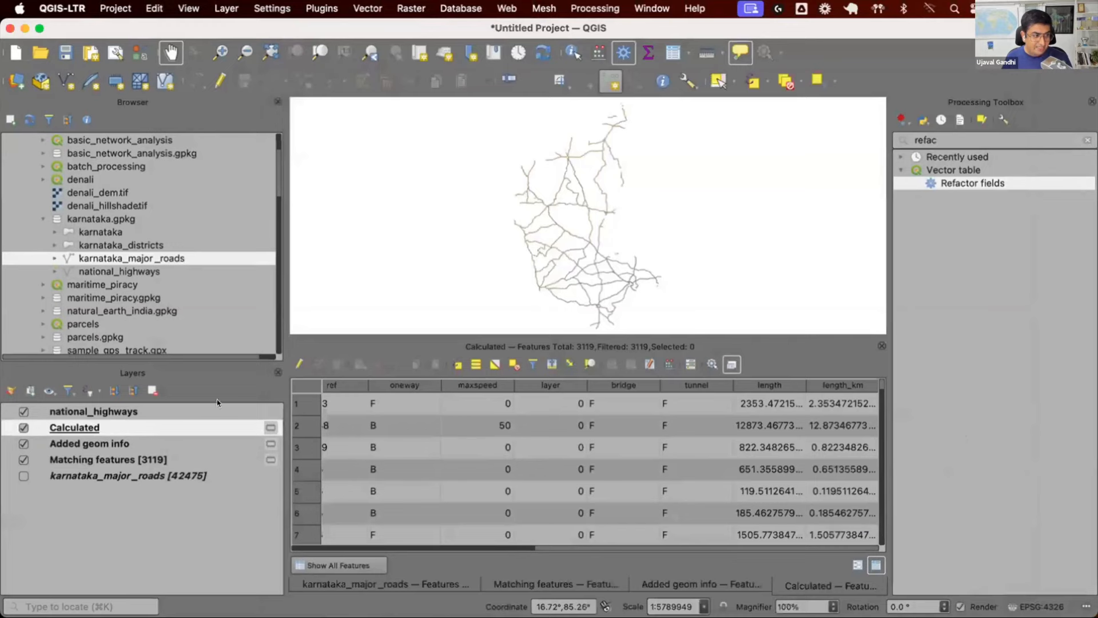
Open the attribute table of the national_highways layer and find the layer inside karnataka.gpkg in the Browser
click(216, 411)
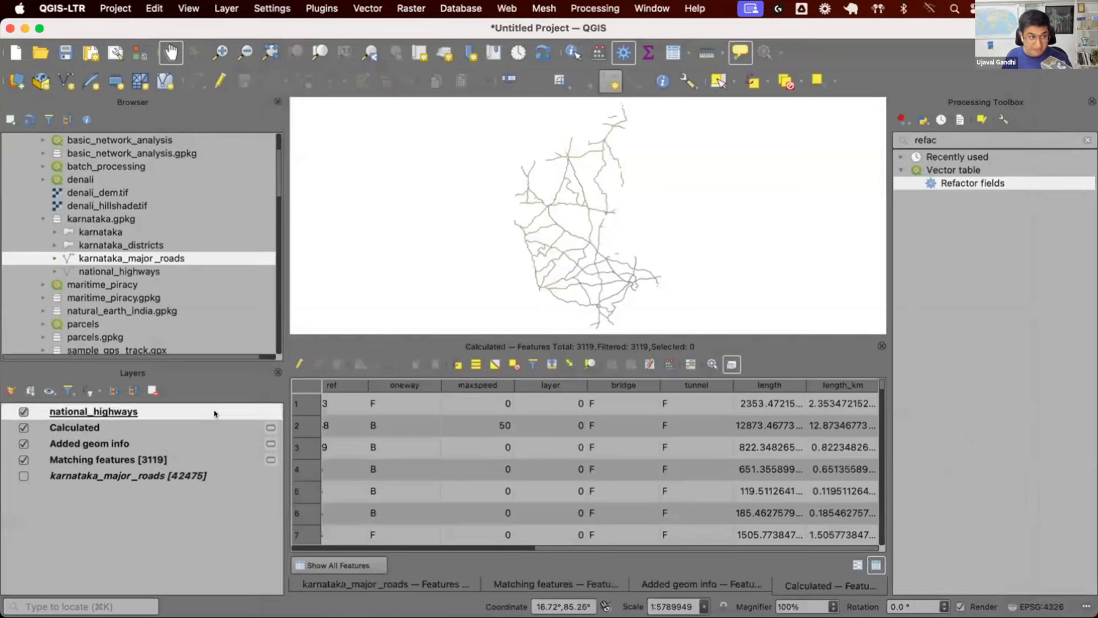
key(F6)
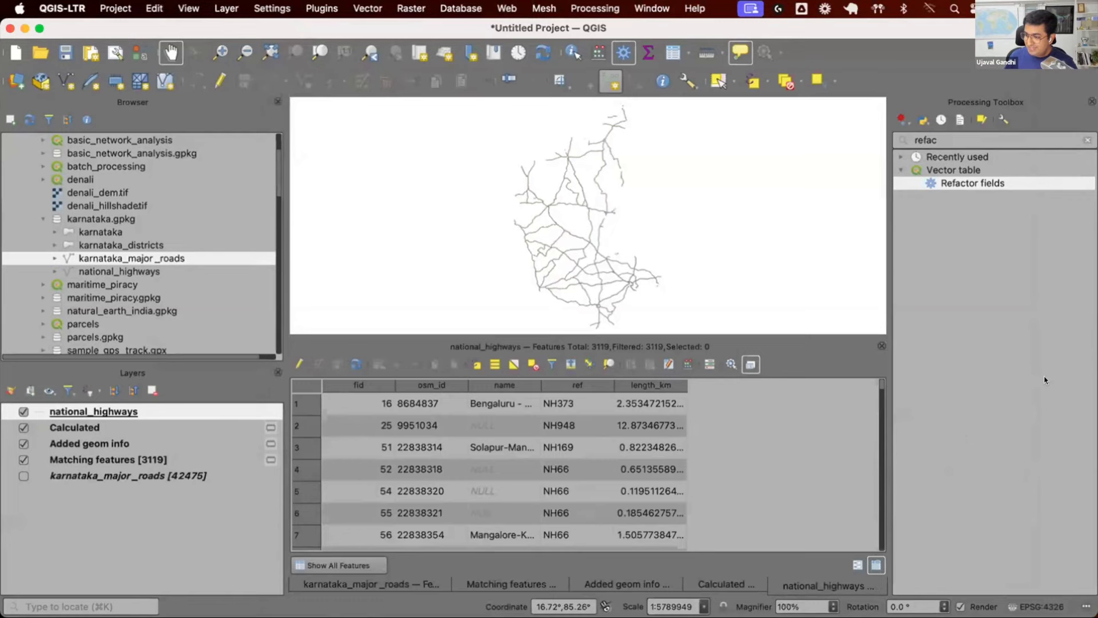
click(125, 219)
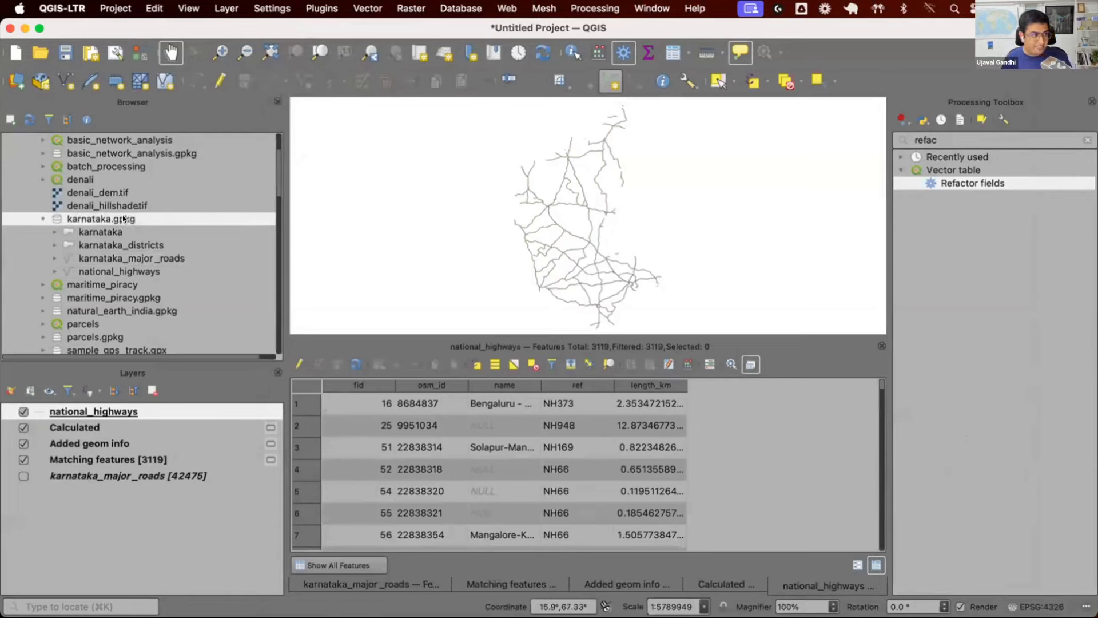
click(134, 271)
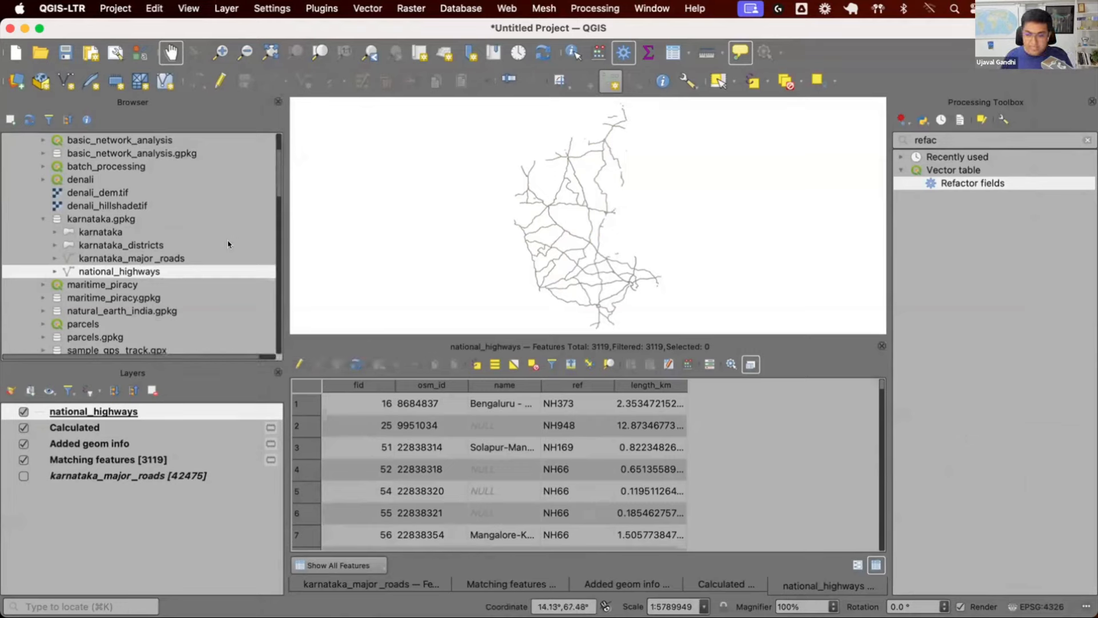
Open the Processing_Tools_Checkpoint1 project from the solutions folder, discarding the current project's temporary scratch layers
click(41, 218)
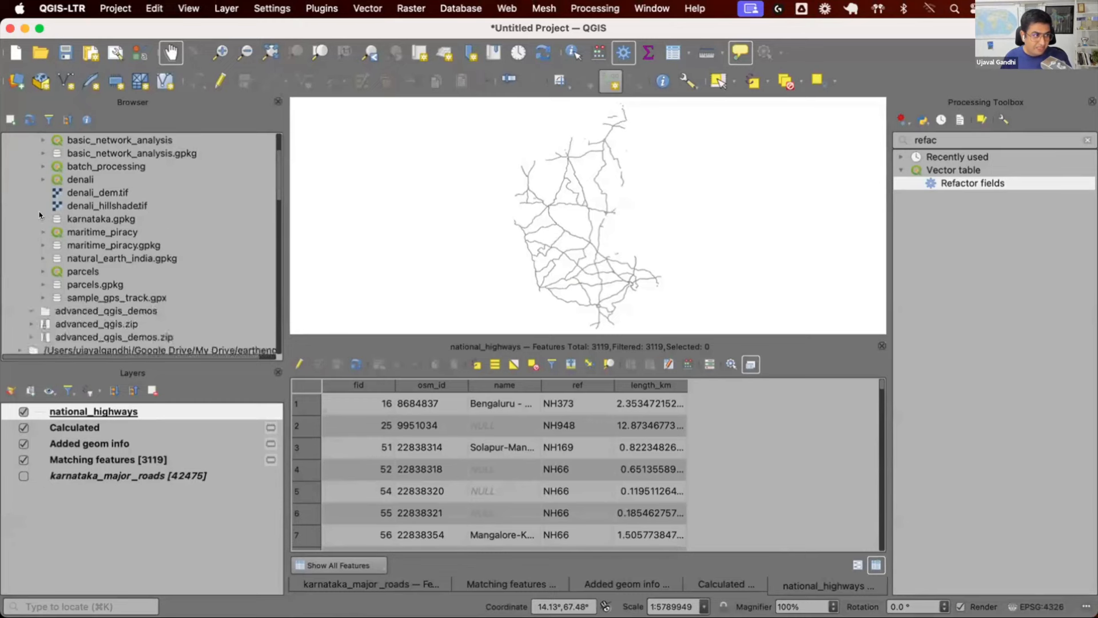
scroll(40, 215, up, 3)
click(43, 193)
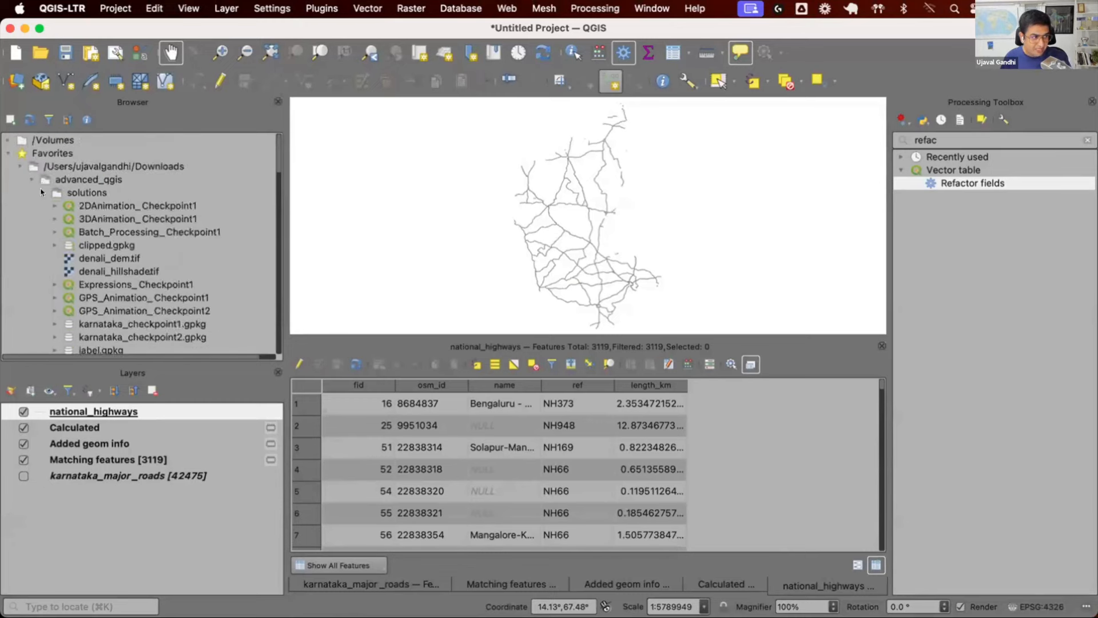
scroll(88, 225, down, 5)
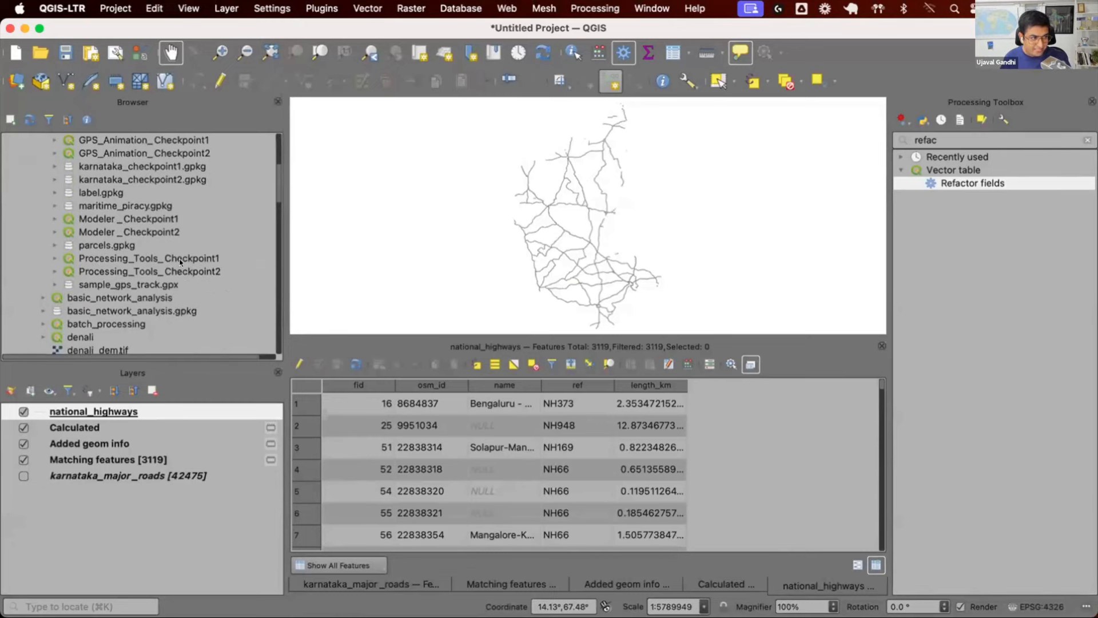
click(179, 259)
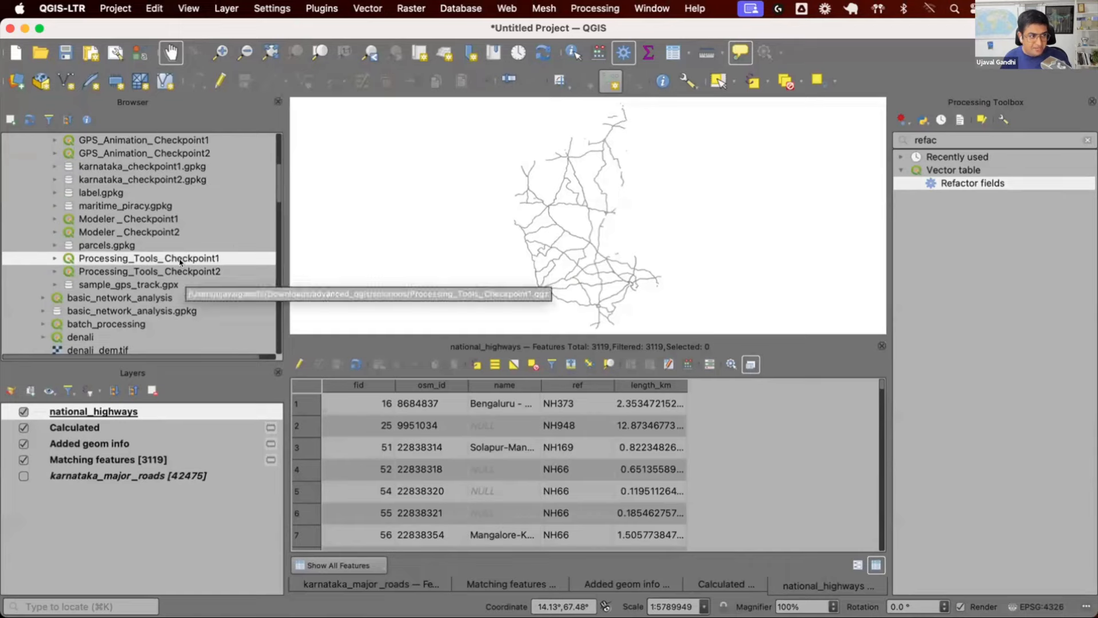
double_click(180, 262)
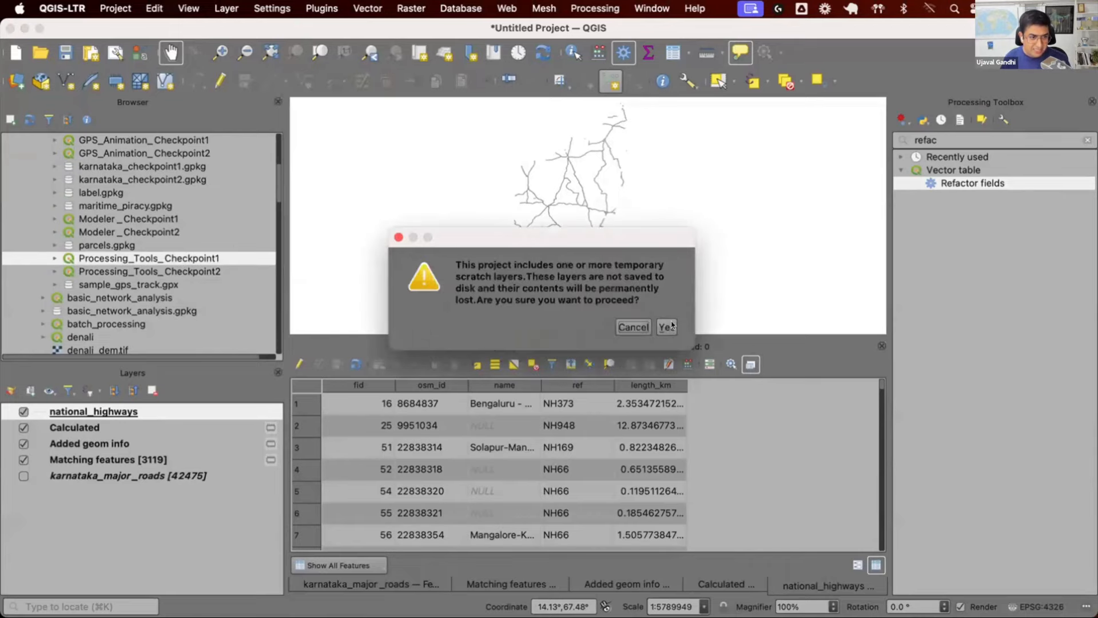
click(669, 325)
click(573, 318)
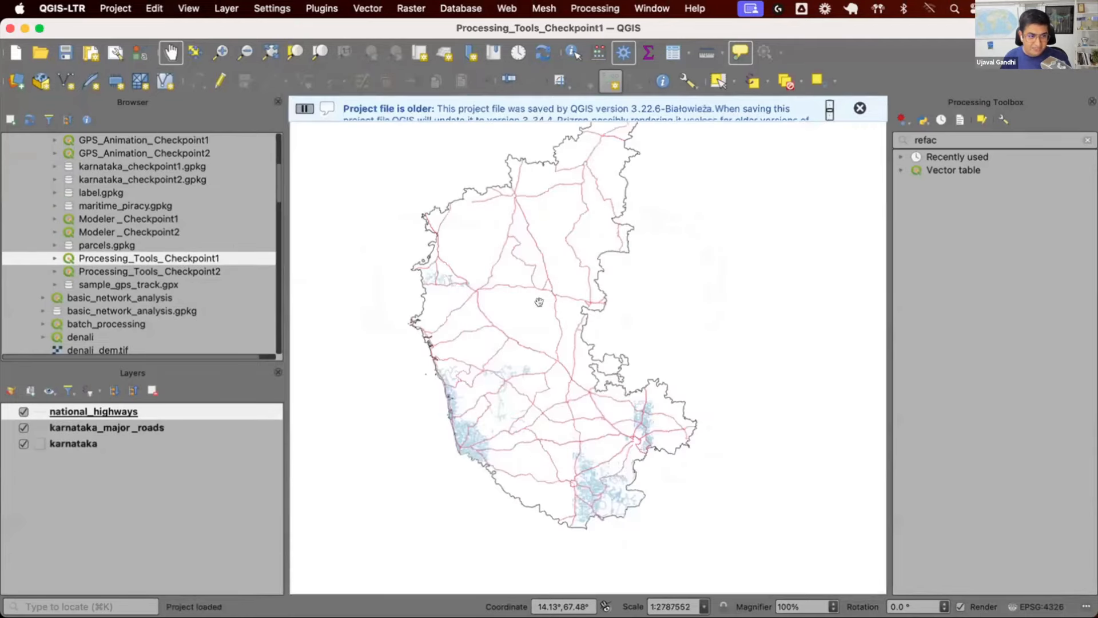